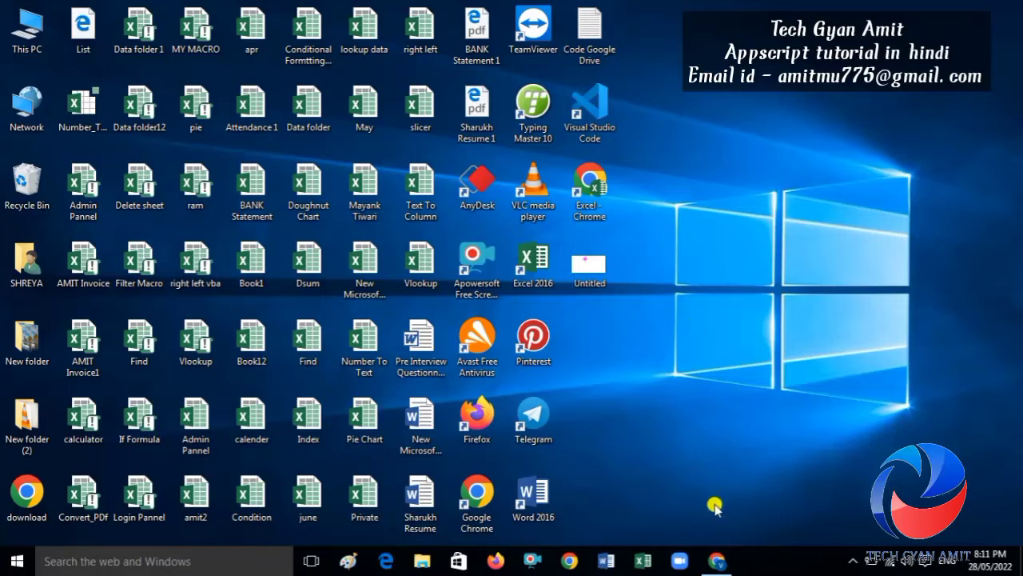
Bring up the Bill Entry Practical spreadsheet and review its Main Data and Comp Info sheets.
left_click(719, 562)
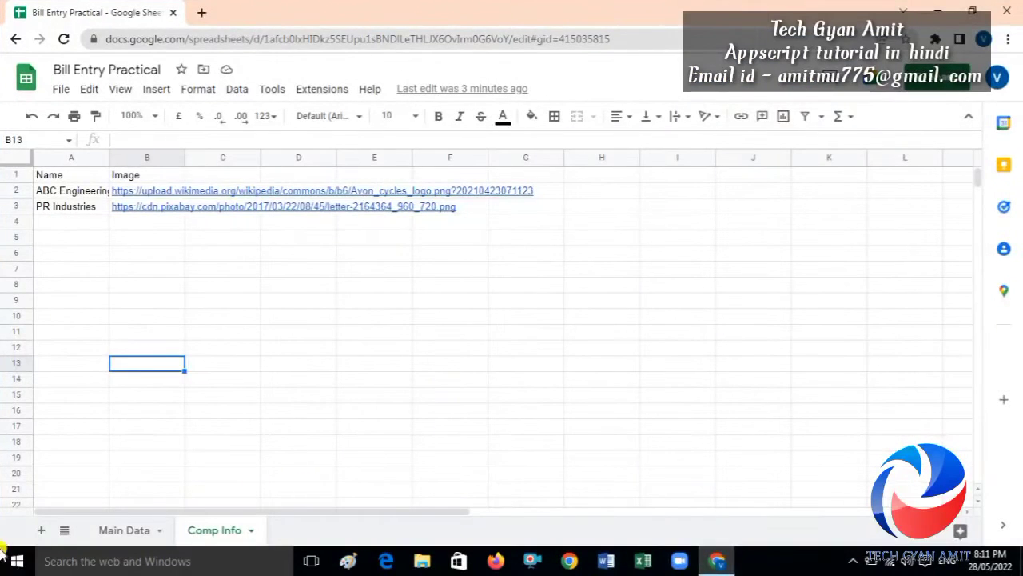
left_click(122, 533)
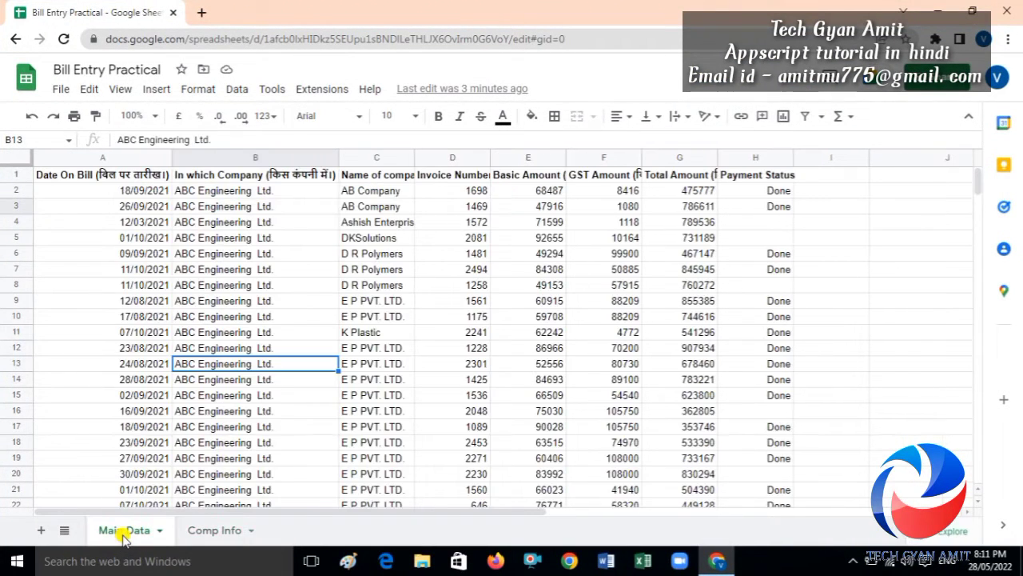
left_click(239, 270)
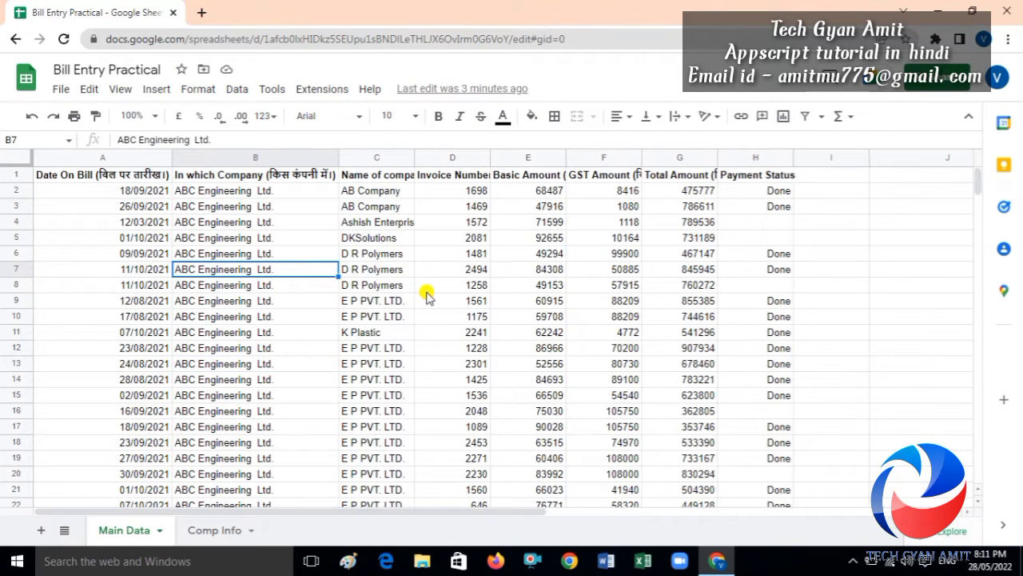
left_click(220, 532)
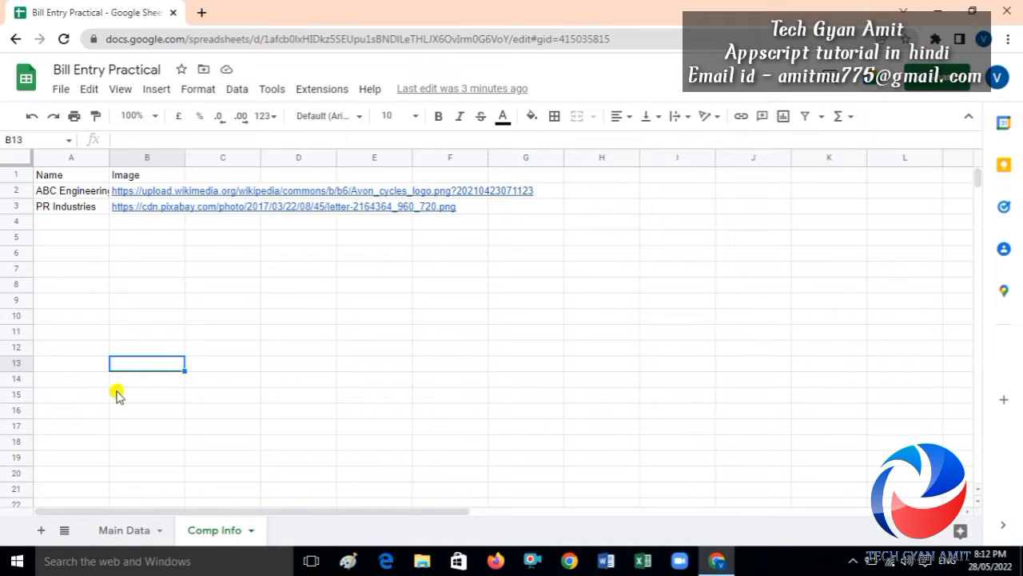
left_click(72, 209)
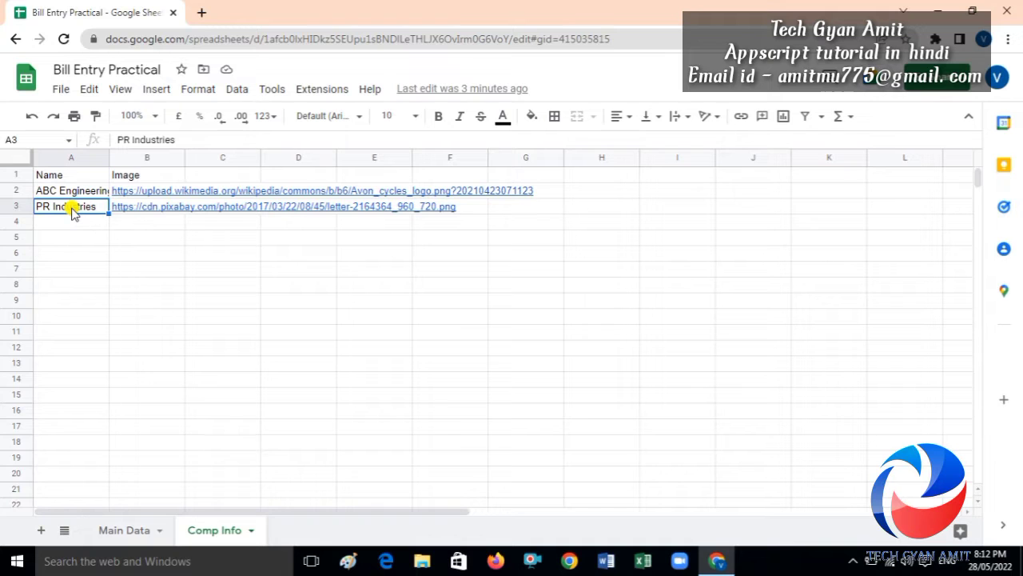
Examine the company entries down column B of the Main Data sheet, then return to the header row.
left_click(127, 531)
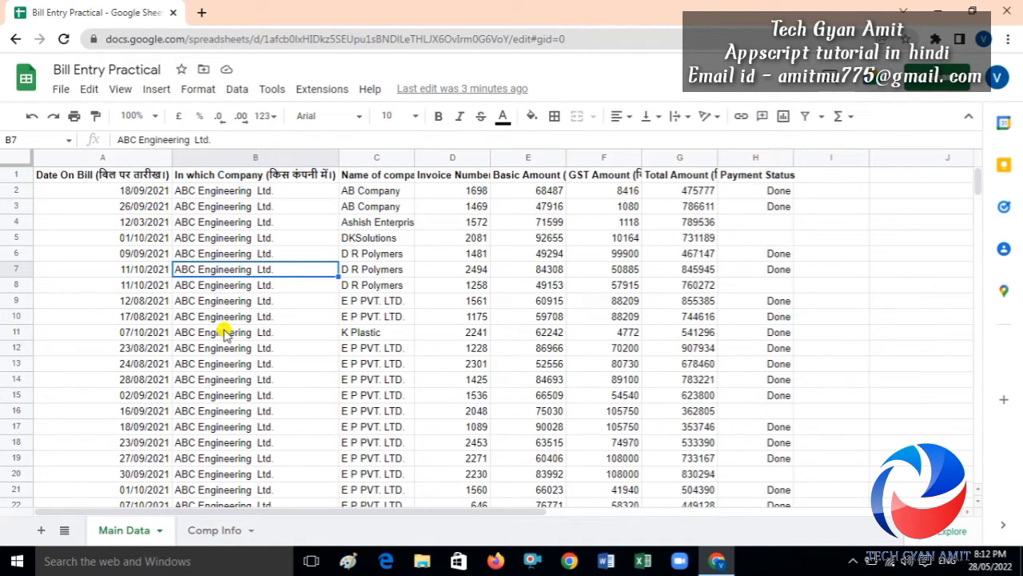
left_click(225, 332)
key("Down")
key("Down")
key("Down")
key("Down")
key("Down")
key("Down")
key("Down")
key("Down")
key("Down")
key("Down")
key("Down")
key("Down")
key("Down")
key("Down")
key("Down")
key("Down")
key("Down")
key("Down")
key("Down")
key("Down")
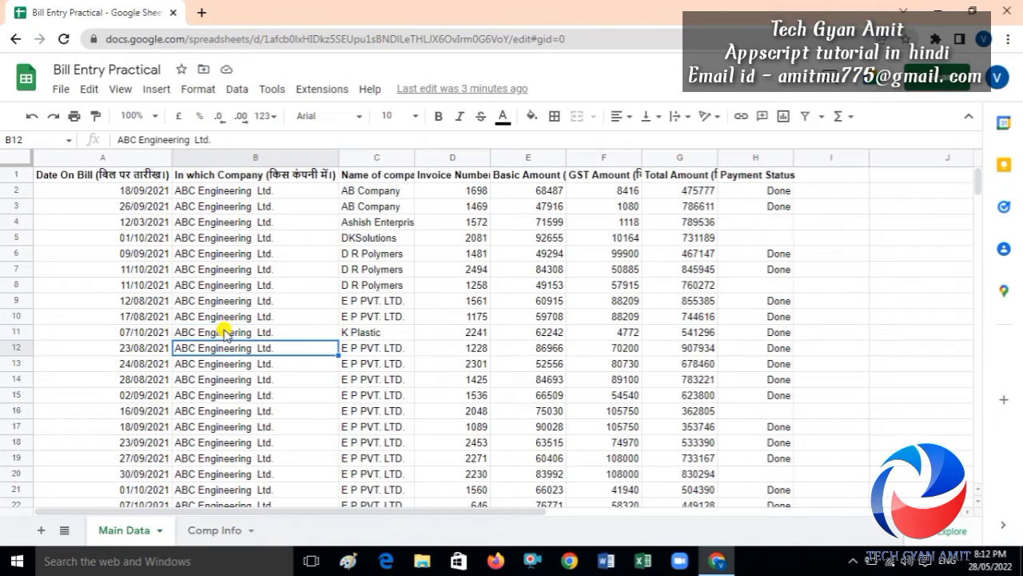
key("Down")
key("Down")
key("Down")
key("Down")
key("Down")
key("Down")
key("Down")
key("Down")
key("Down")
key("Down")
key("Down")
key("Down")
key("Down")
key("Down")
key("Down")
key("Down")
key("Down")
key("Down")
key("Down")
key("Down")
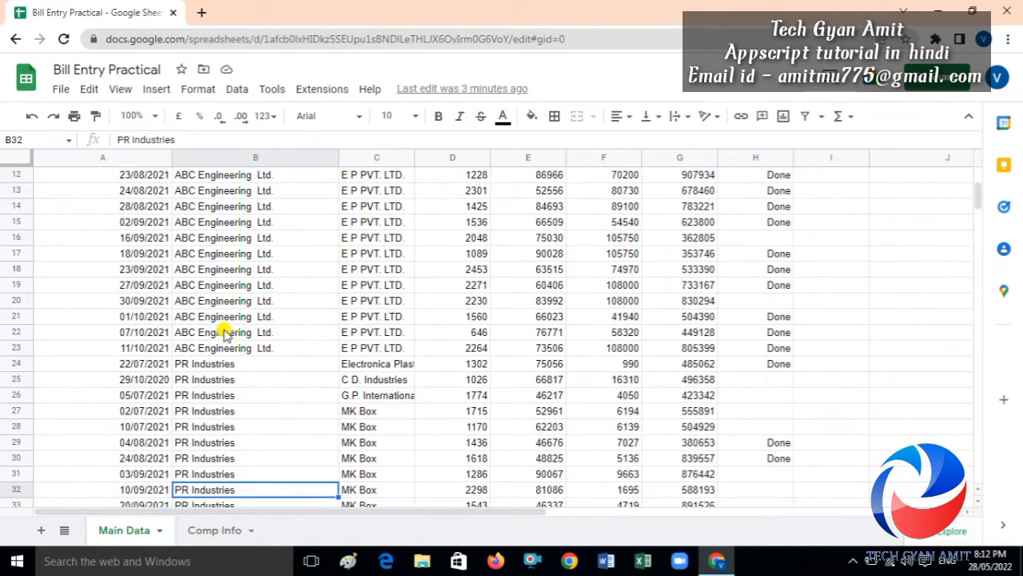
key("Down")
key("Down")
key("Down")
key("Down")
key("Down")
key("Down")
key("Down")
key("Down")
key("Down")
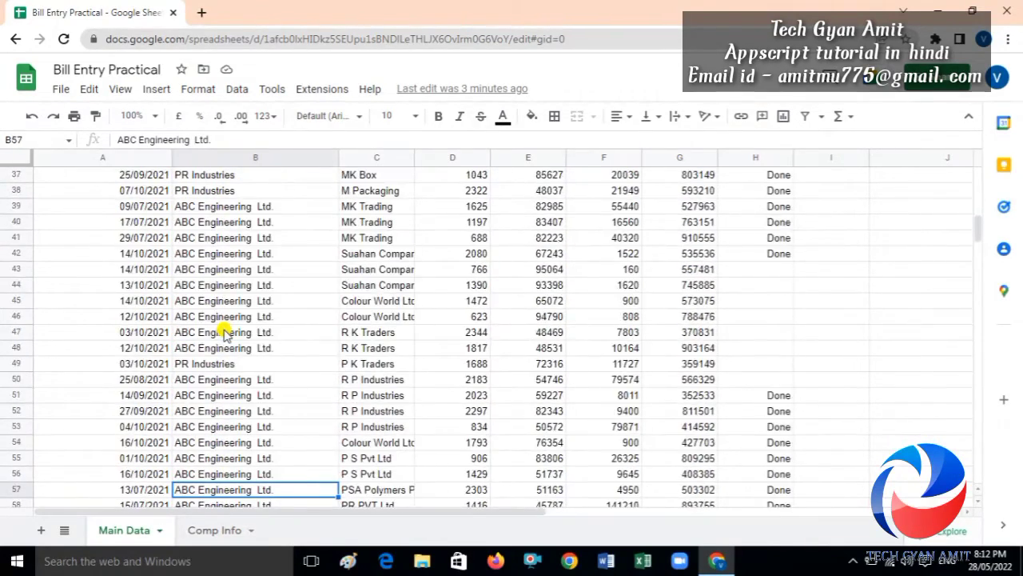
key("Up")
key("Up")
key("Up")
key("Up")
key("Up")
key("Up")
key("Up")
key("Up")
key("Up")
key("Up")
key("Up")
key("Up")
key("Up")
key("Up")
key("Up")
key("Up")
key("Up")
key("Up")
key("Up")
key("Up")
key("Up")
key("Up")
key("Up")
key("Up")
key("Up")
key("Up")
key("Up")
key("Up")
key("Up")
key("Up")
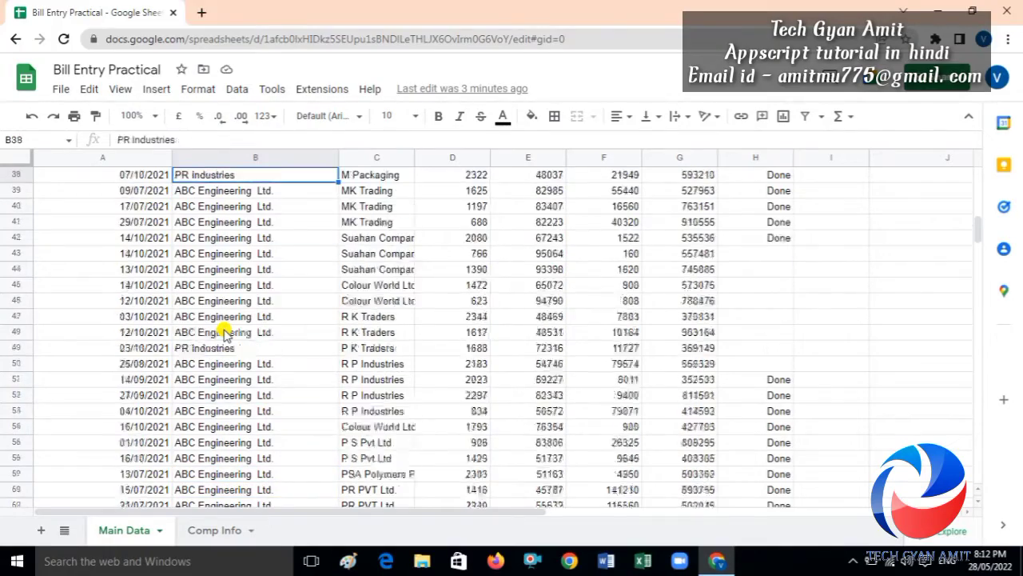
key("Up")
key("Up")
key("Up")
key("Up")
key("Up")
key("Up")
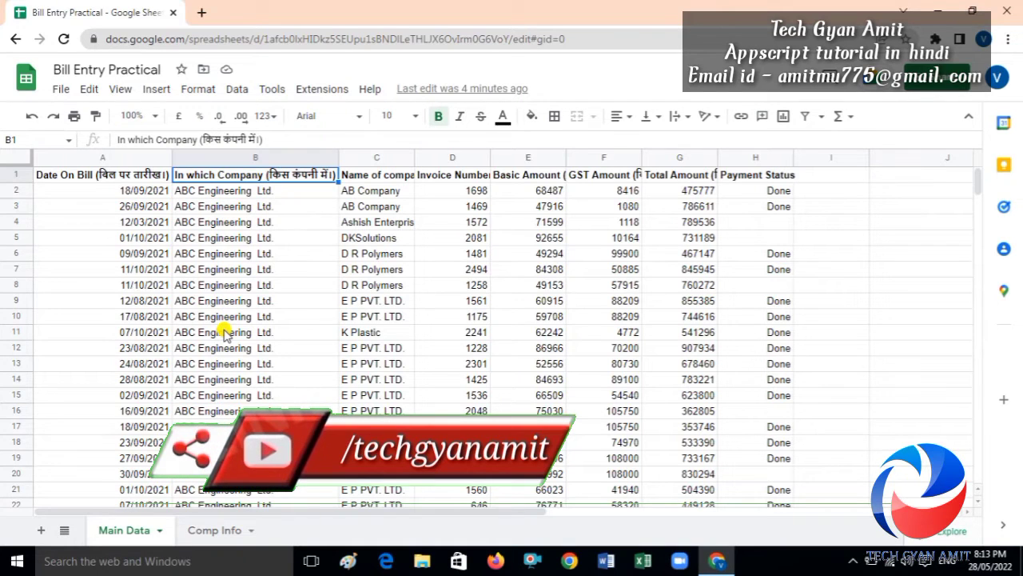
key("Left")
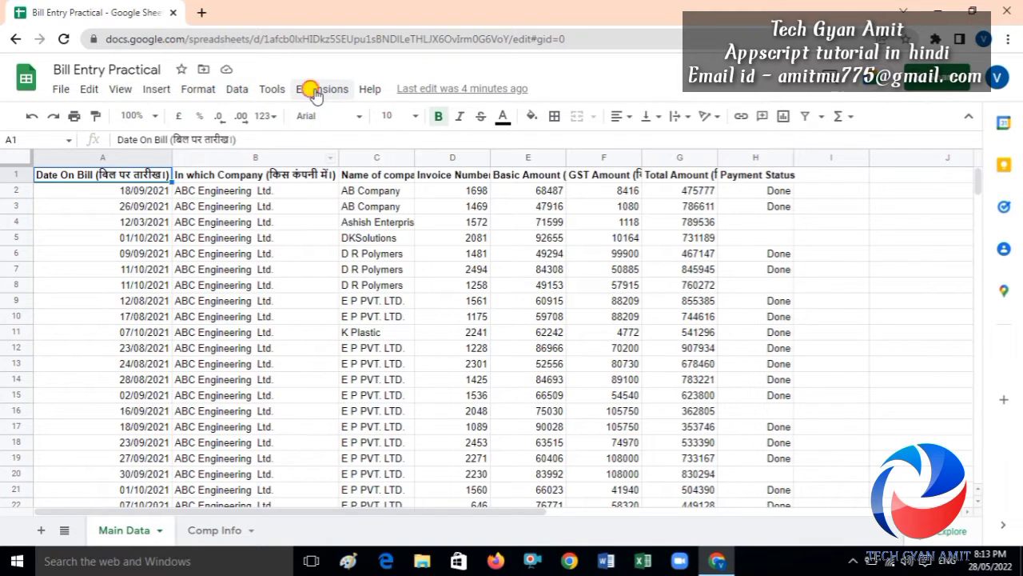
Create an AppSheet app from the Bill Entry Practical spreadsheet.
left_click(316, 94)
mouse_move(372, 210)
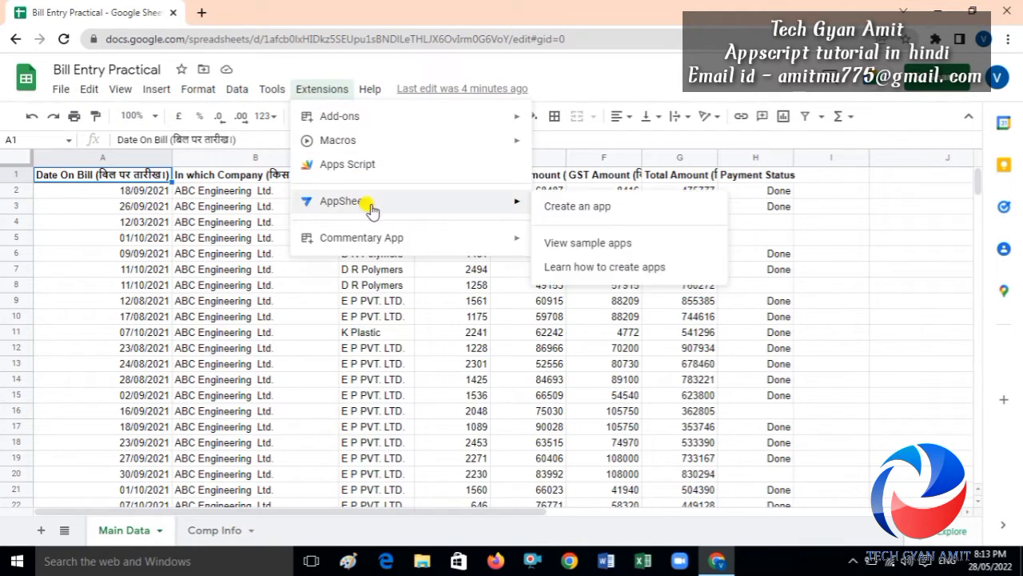
left_click(563, 213)
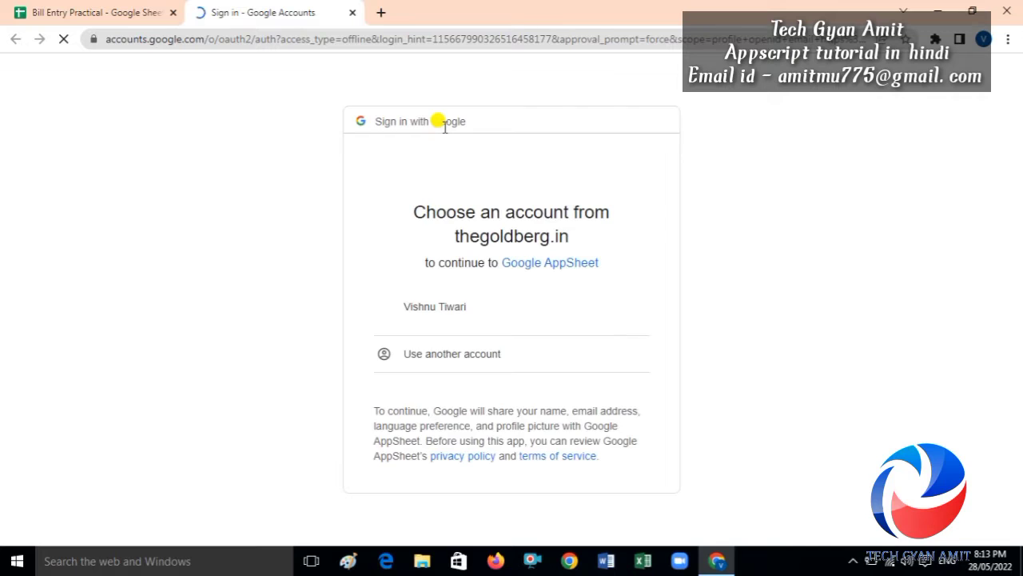
Choose the Google account, allow AppSheet access to its Drive files and spreadsheets, and dismiss the app-ready message.
left_click(445, 323)
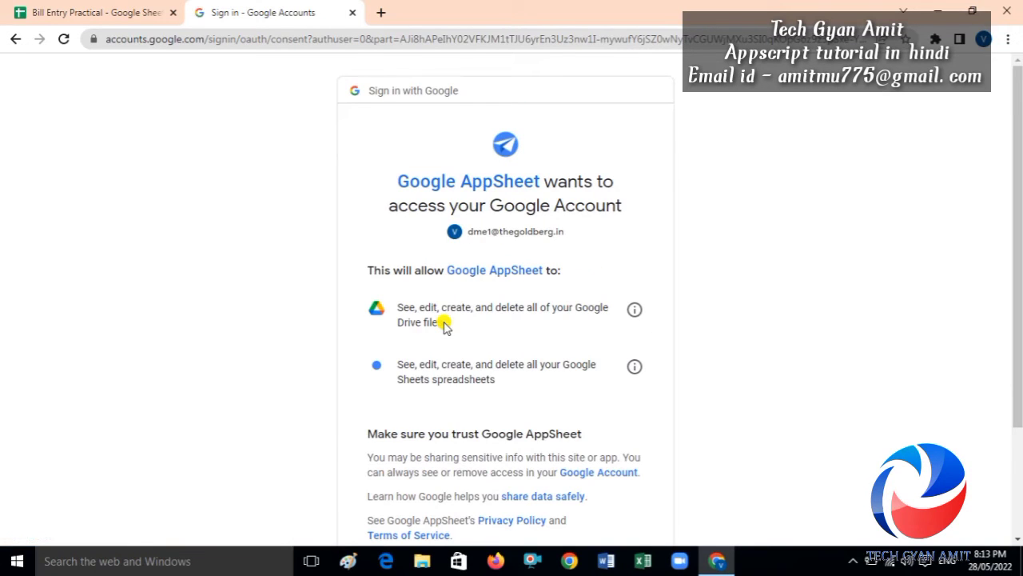
scroll(860, 331, "down", 3)
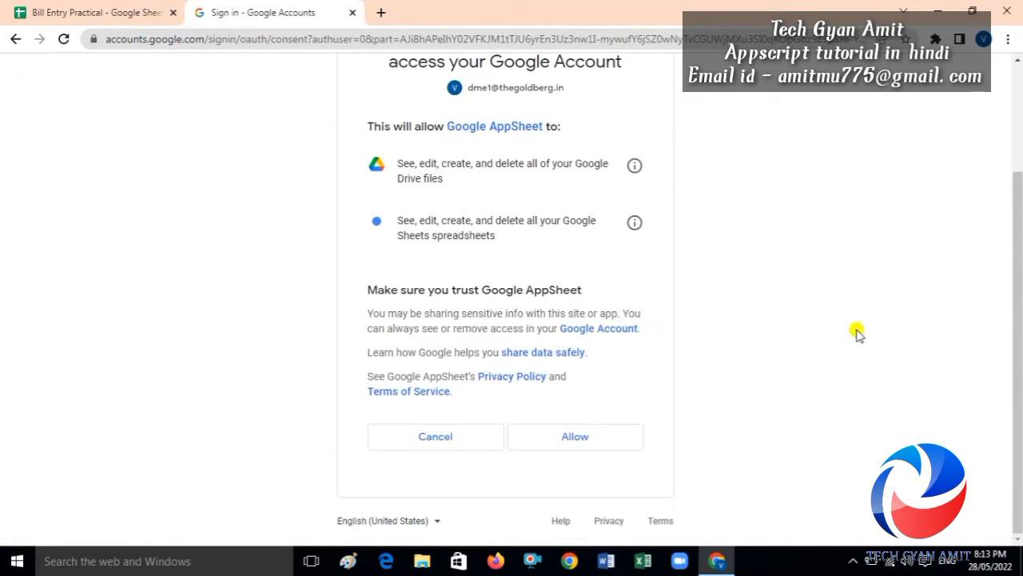
left_click(629, 448)
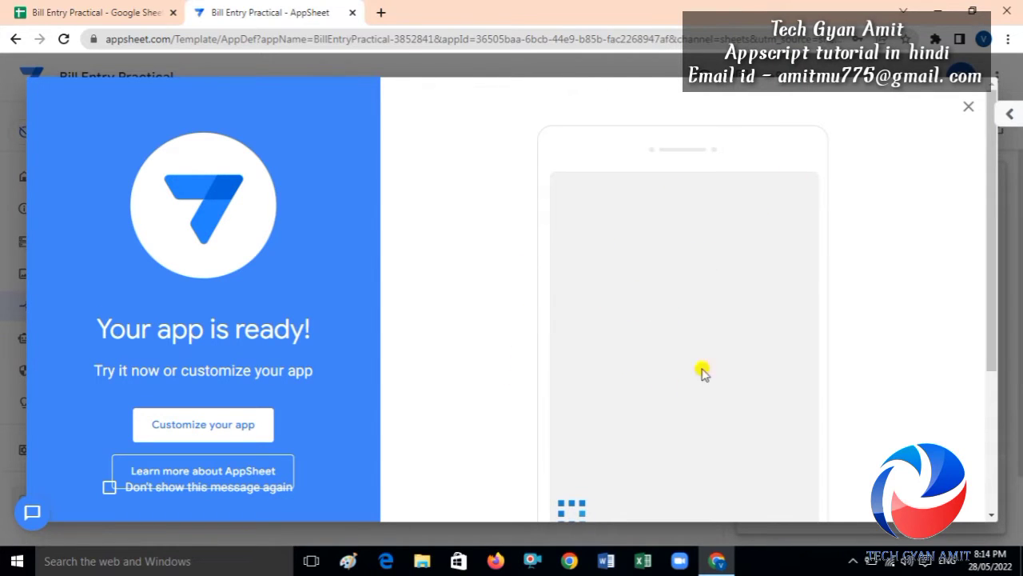
left_click(969, 113)
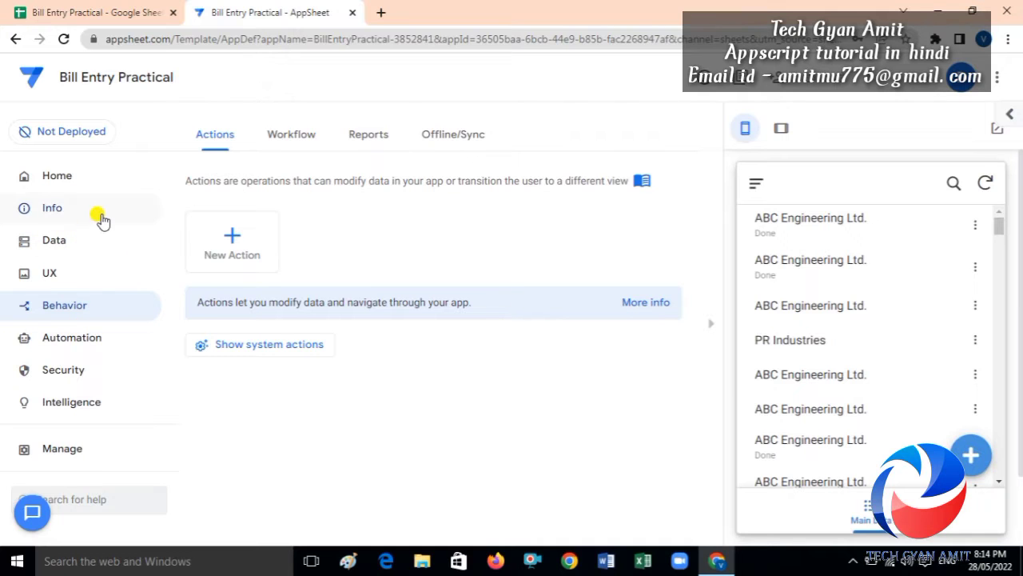
Add the suggested Comp Info table to the app's data and collapse its settings.
left_click(102, 8)
left_click(71, 248)
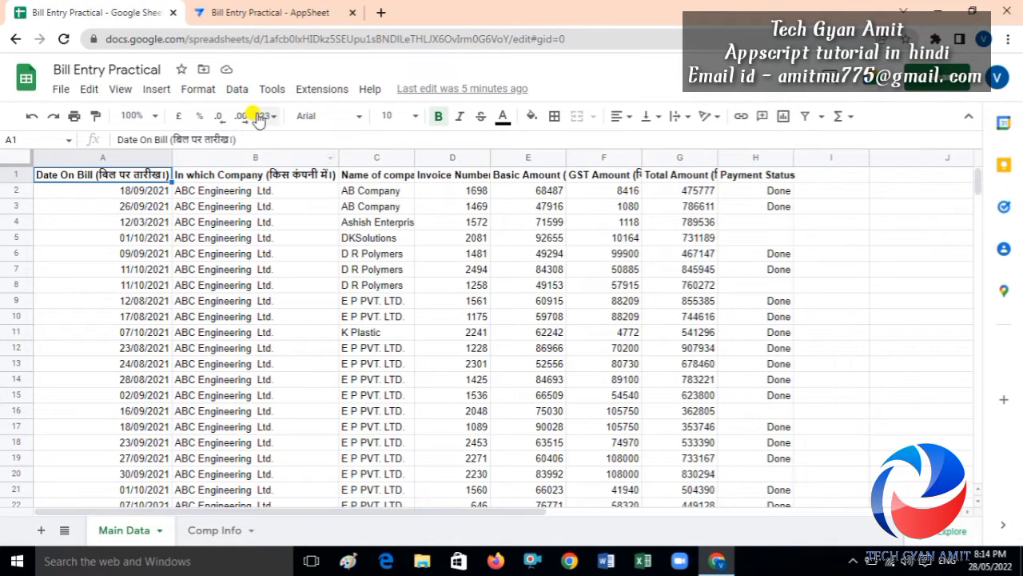
left_click(268, 10)
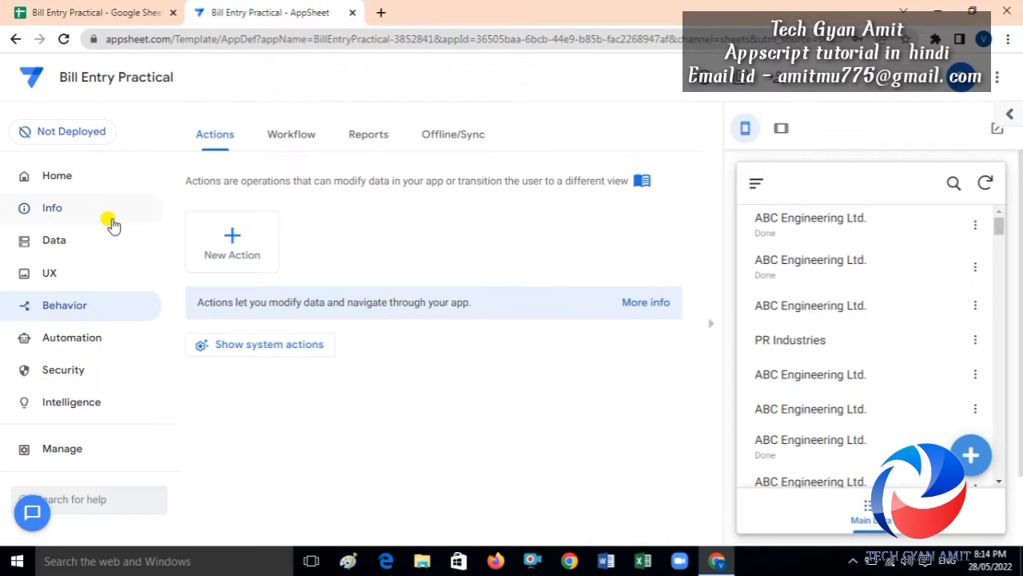
left_click(72, 238)
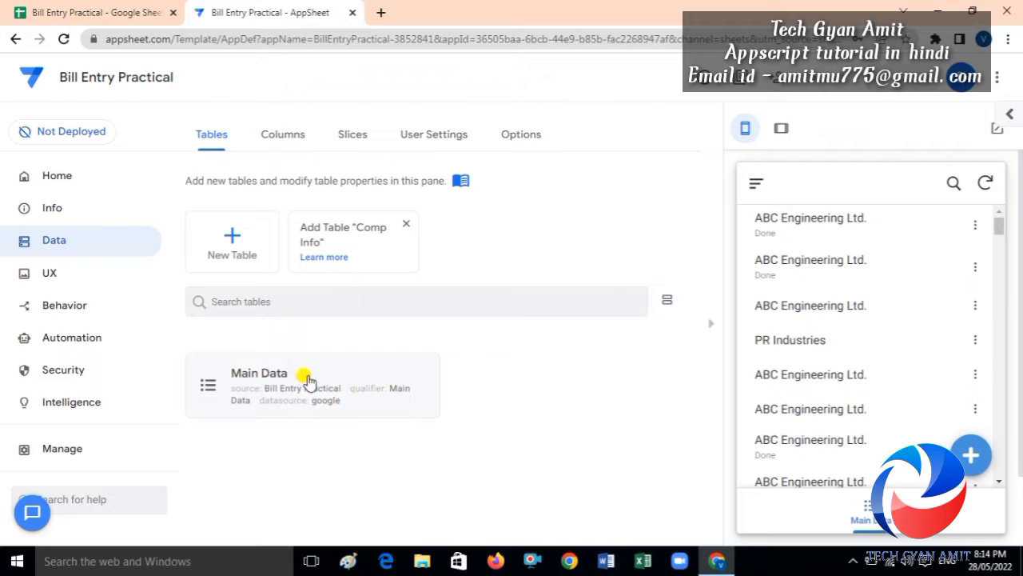
left_click(373, 255)
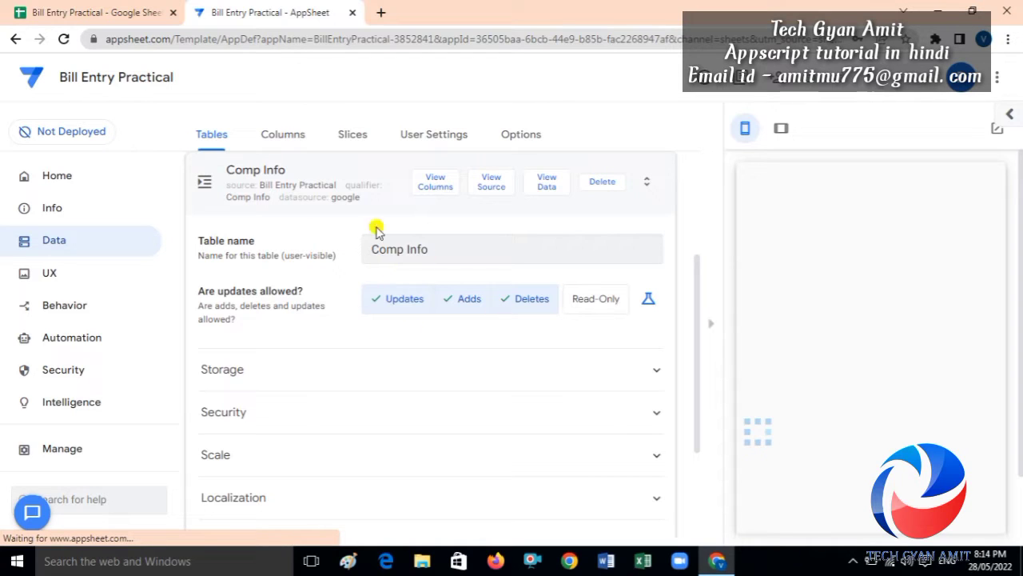
left_click(300, 173)
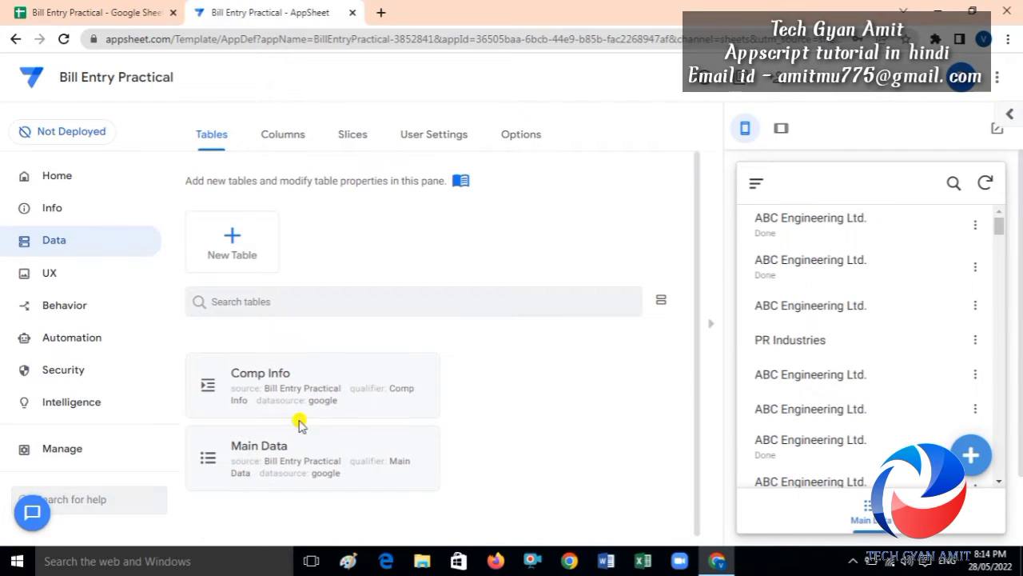
Create a new app view that displays the Comp Info data as a gallery.
left_click(50, 275)
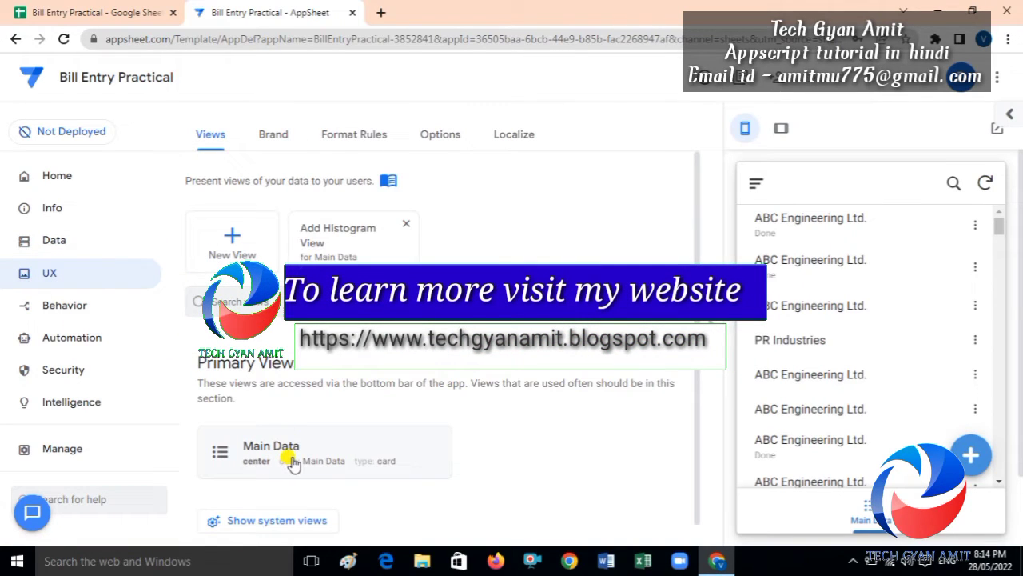
left_click(237, 242)
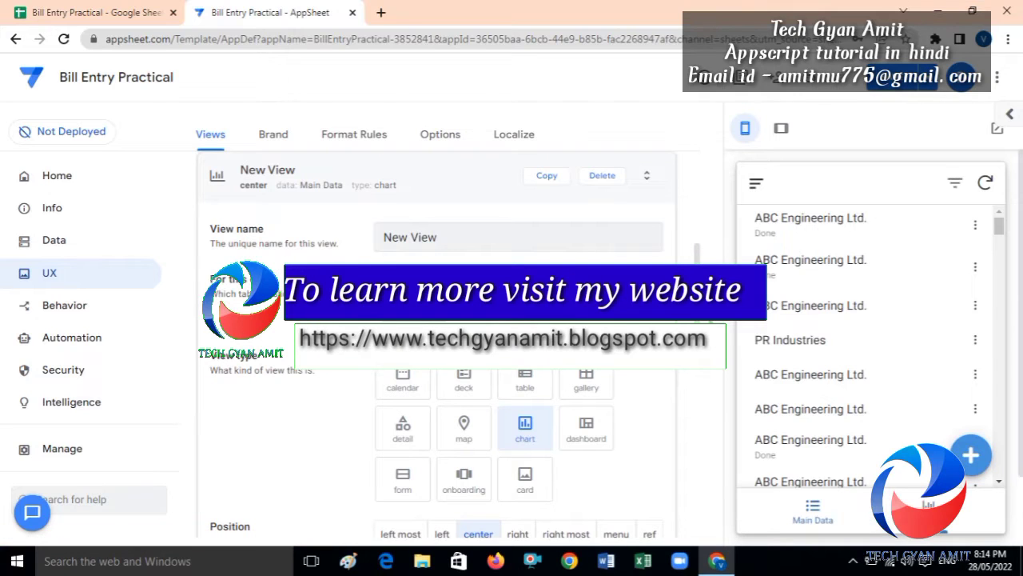
left_click(432, 288)
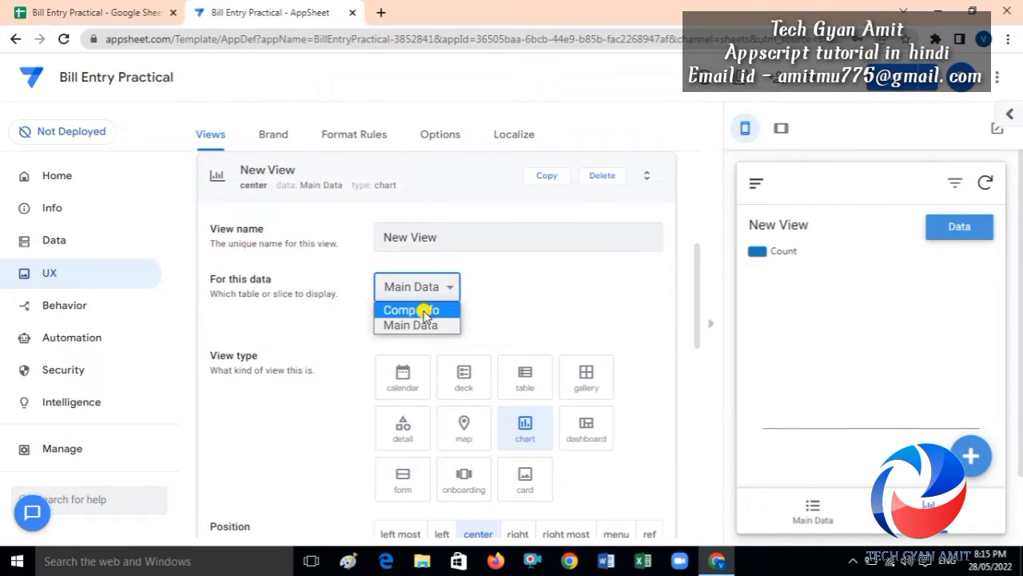
left_click(425, 311)
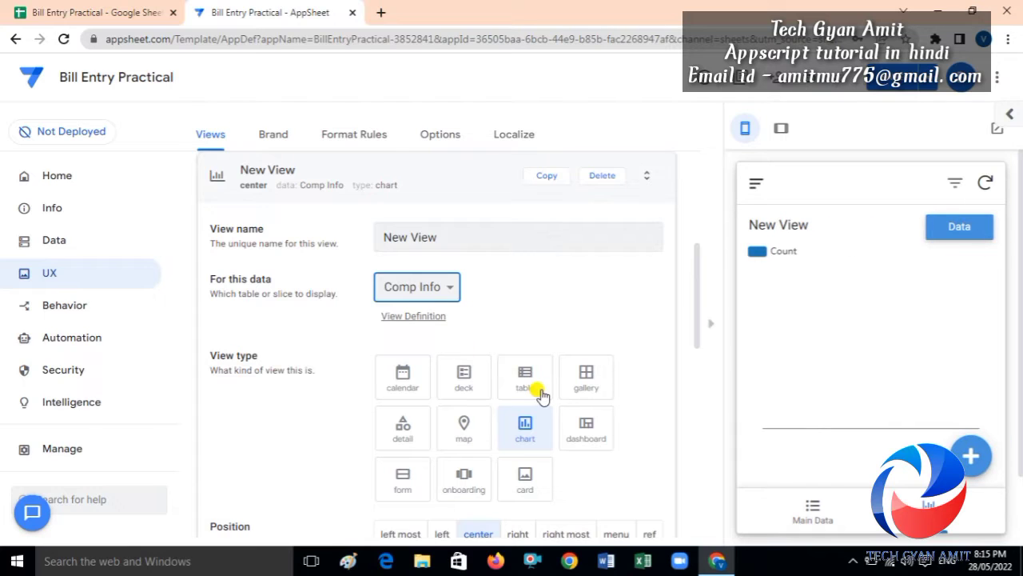
left_click(587, 377)
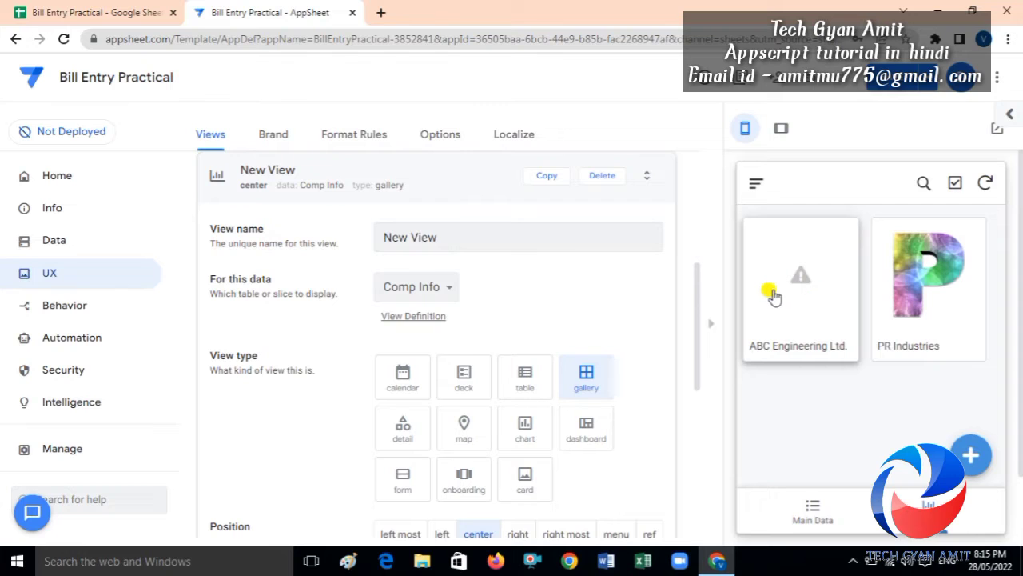
Check the ABC Engineering image link in cell B2 of the spreadsheet's Comp Info sheet.
left_click(120, 12)
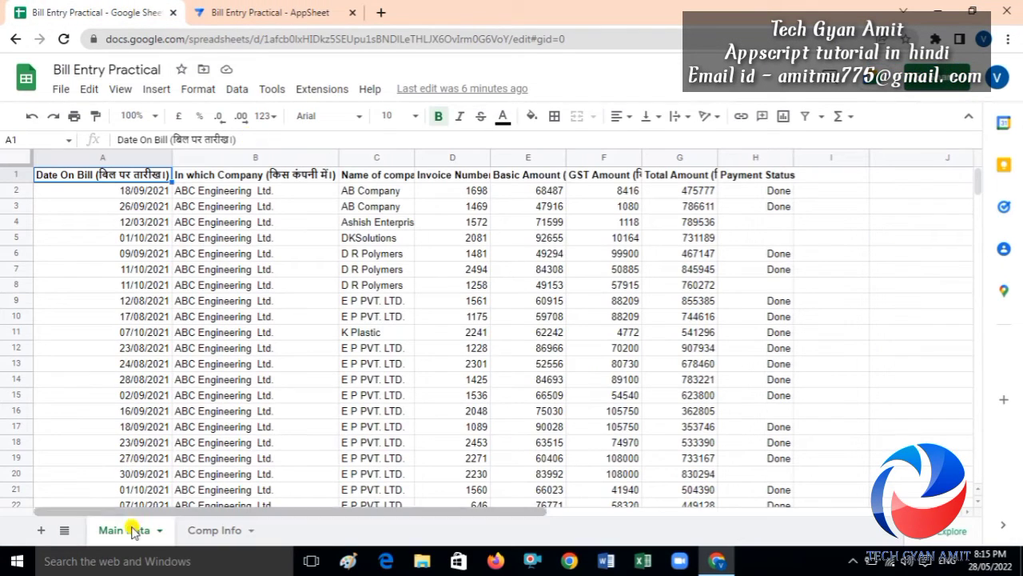
left_click(215, 531)
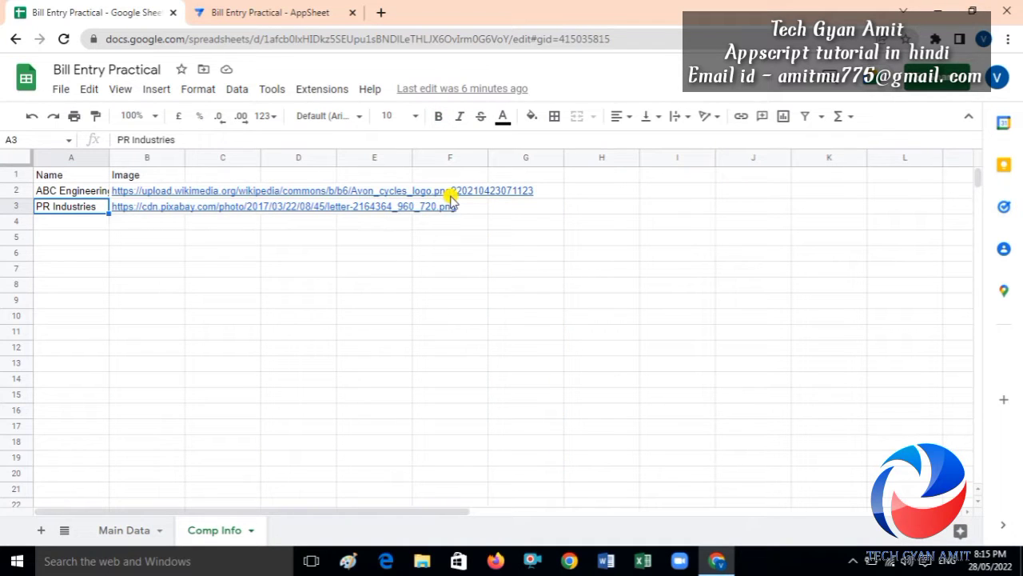
left_click(137, 192)
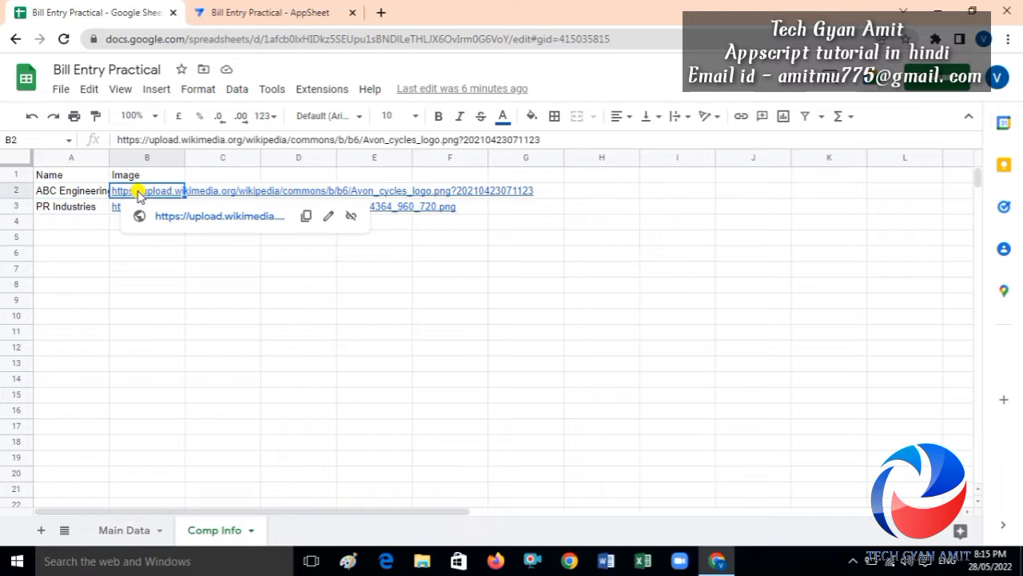
Search Google for "b logo" in a new browser tab.
left_click(381, 14)
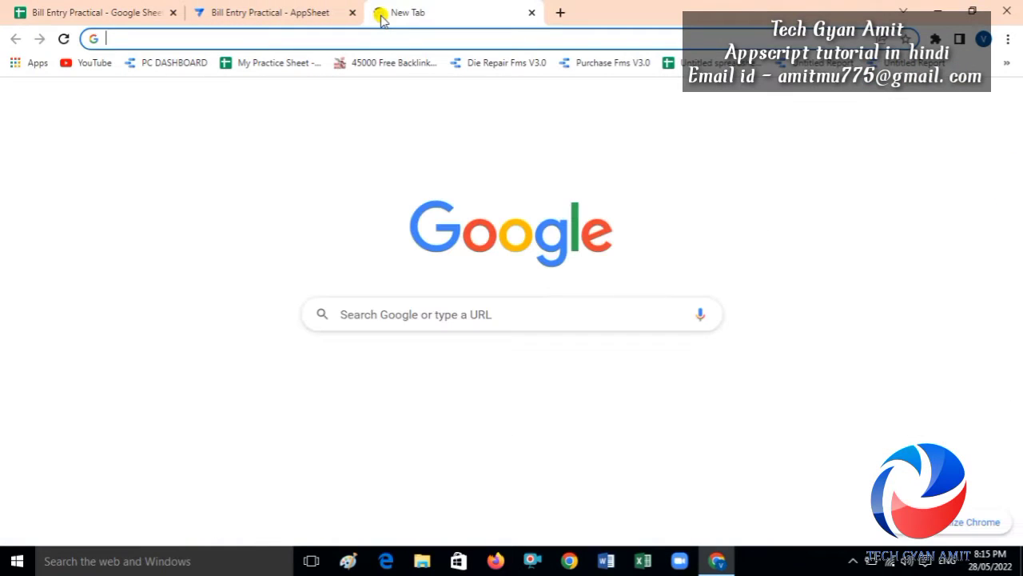
left_click(256, 39)
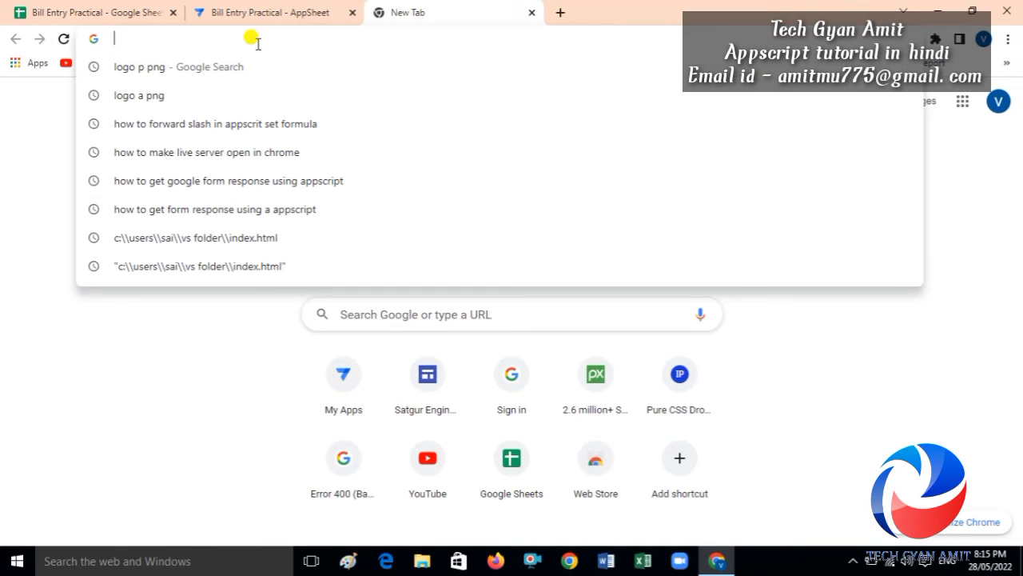
type("b")
key("Return")
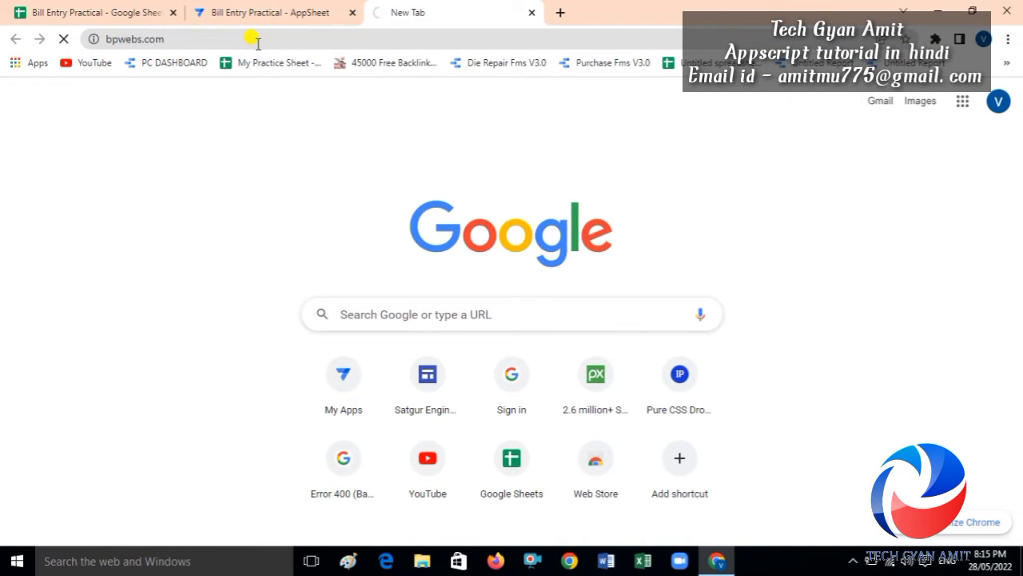
left_click(255, 39)
type("b")
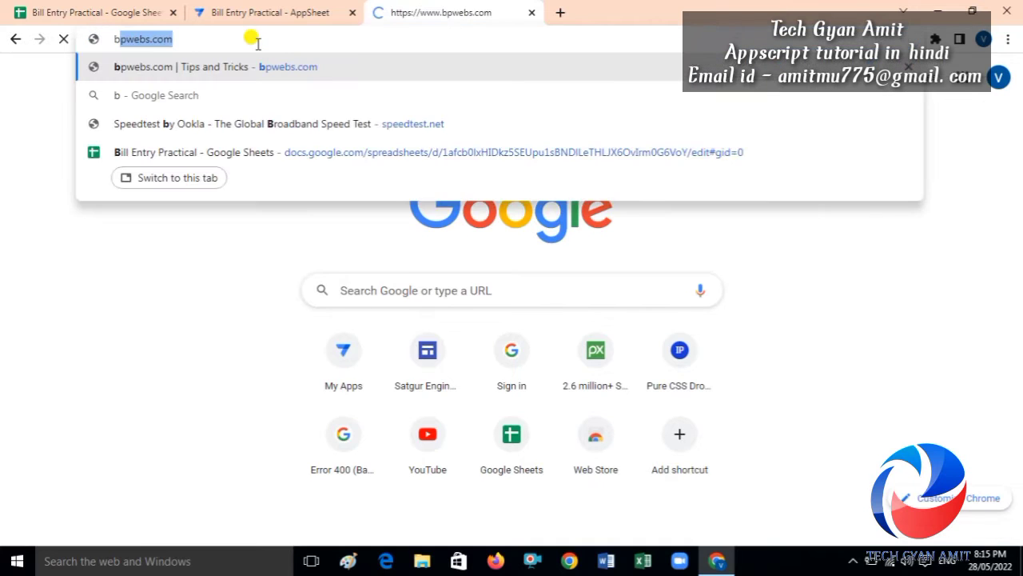
type(" Logo")
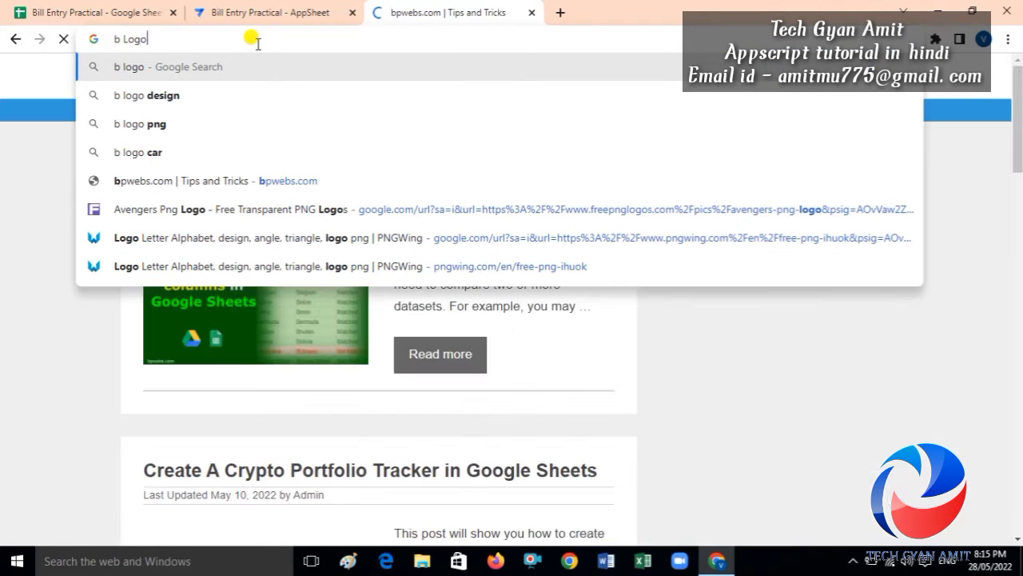
key("Return")
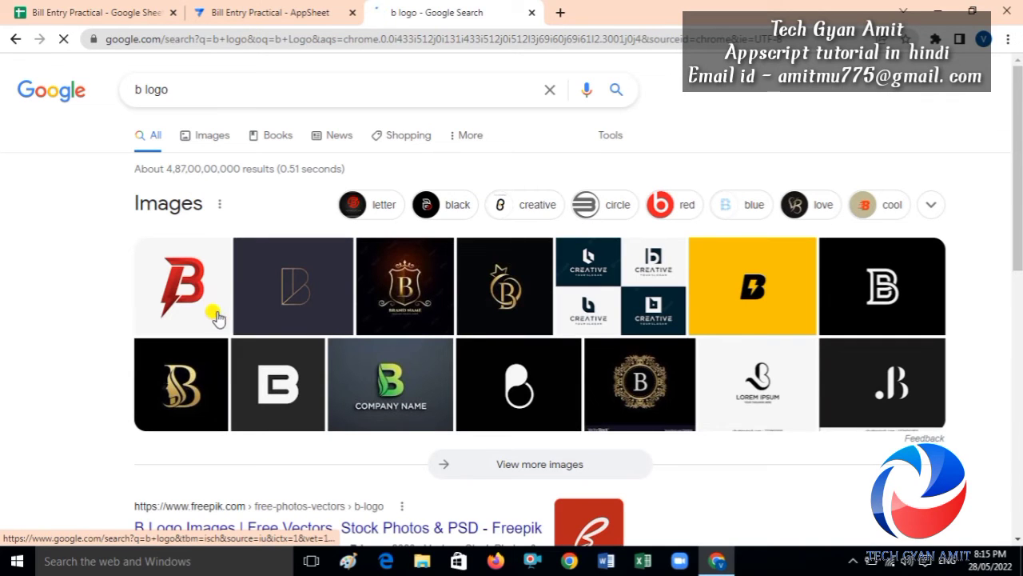
Check the company names in the spreadsheet and change the Google search to "A logo".
left_click(139, 15)
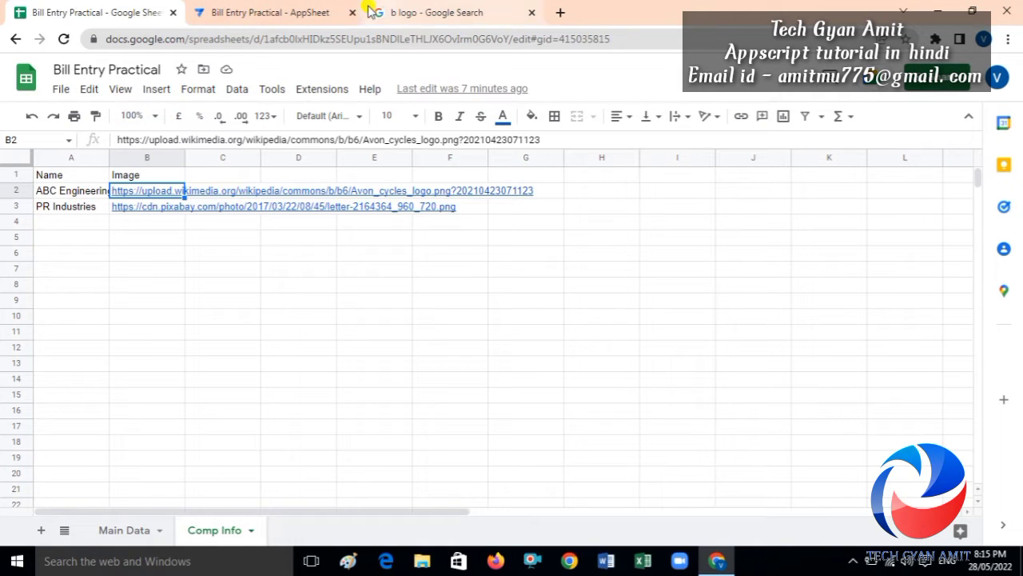
left_click(403, 9)
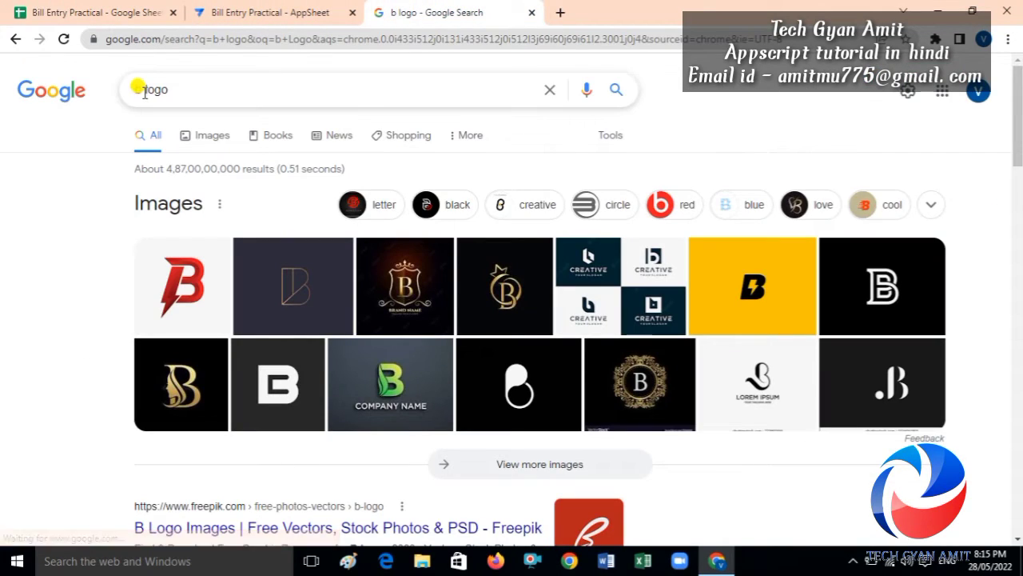
left_click_drag(143, 89, 135, 88)
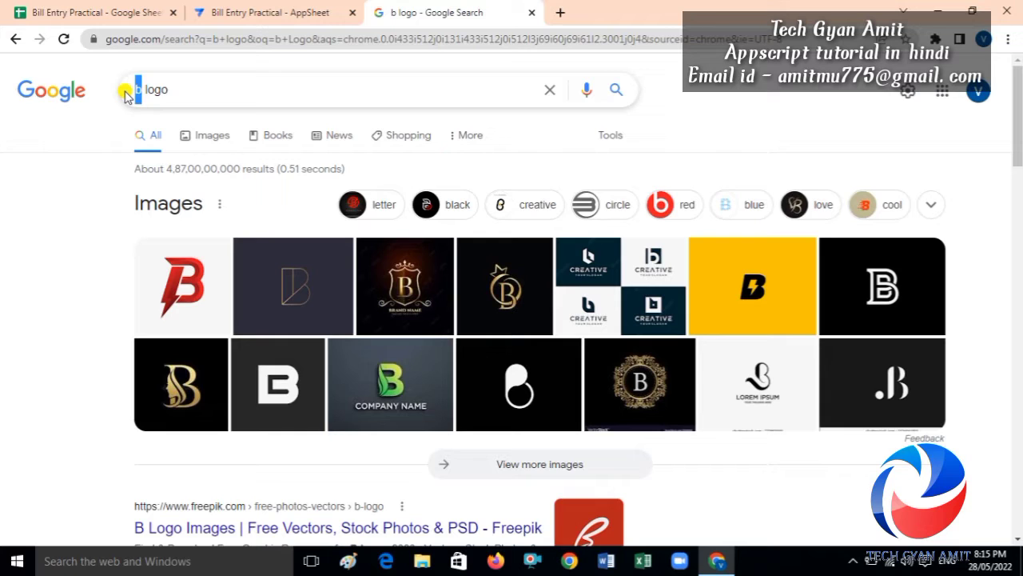
type("A")
key("Return")
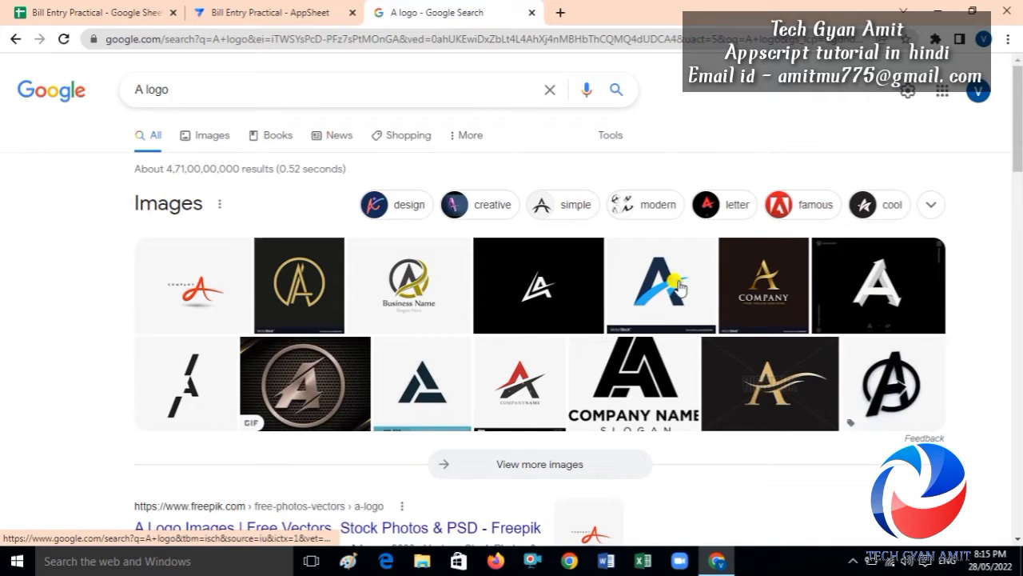
Copy the image address of the white arrow-shaped A logo from Dribbble and paste it over the ABC Engineering link in cell B2 of Comp Info.
left_click(898, 291)
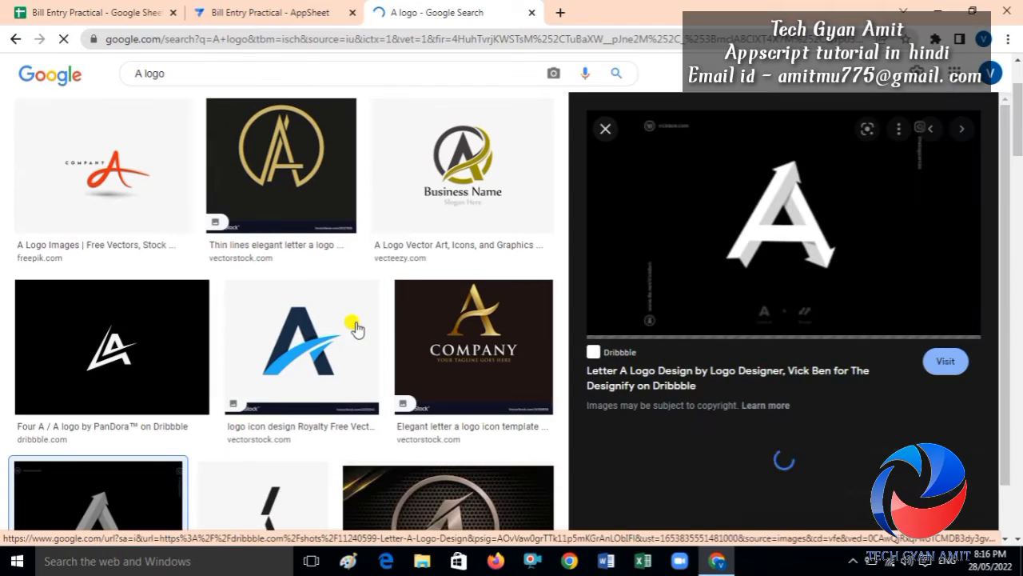
left_click(945, 364)
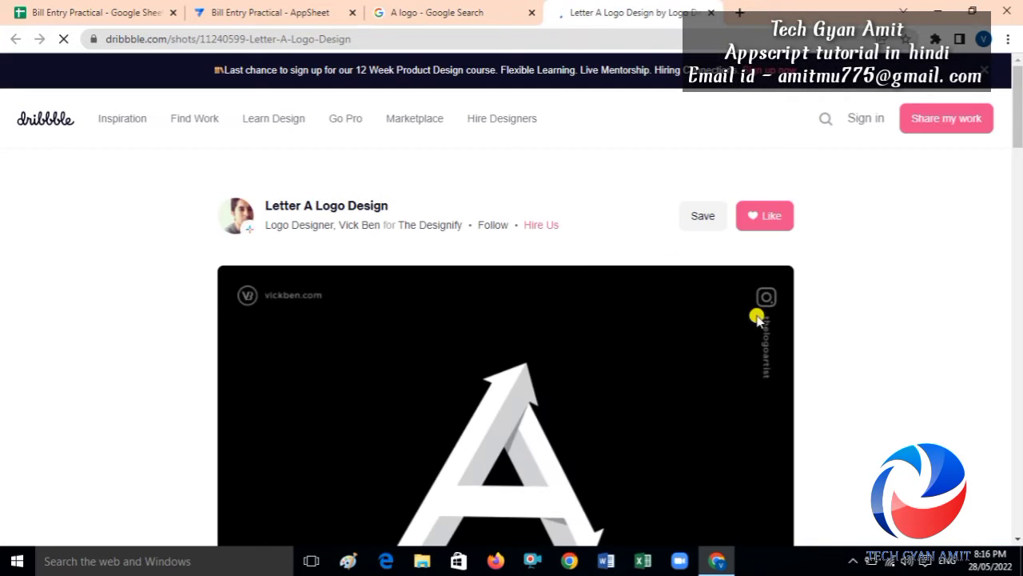
right_click(416, 367)
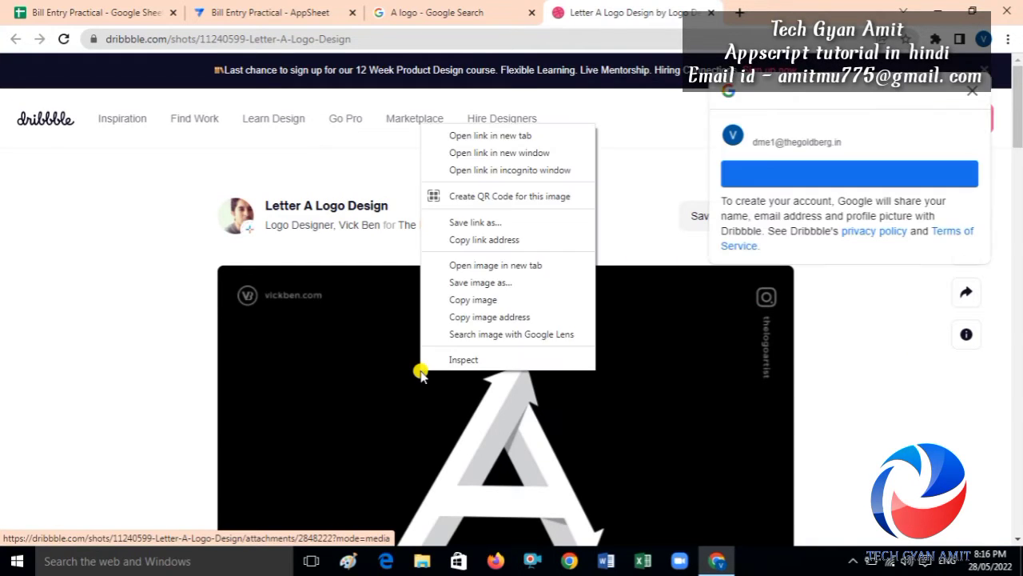
left_click(485, 315)
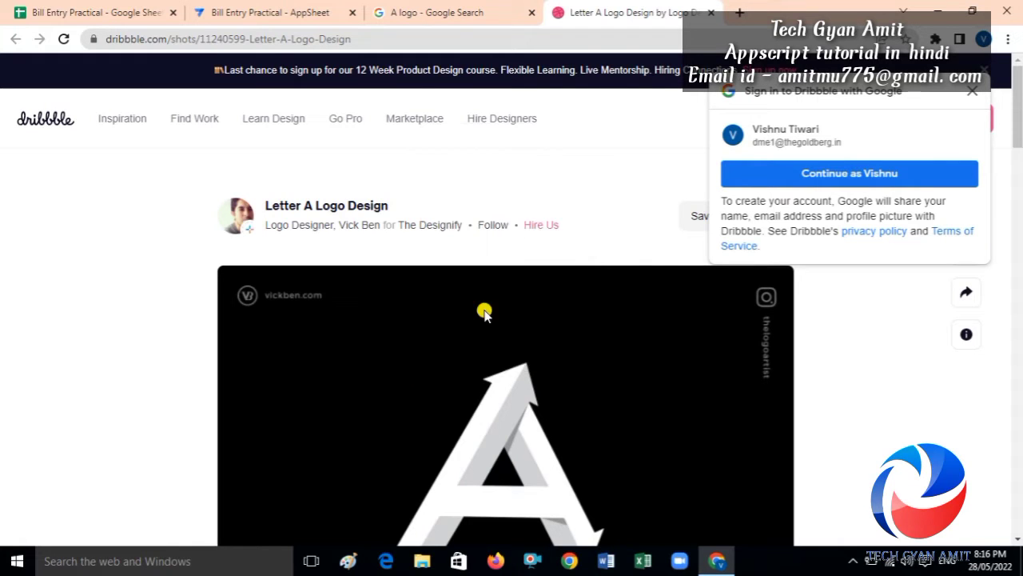
left_click(138, 18)
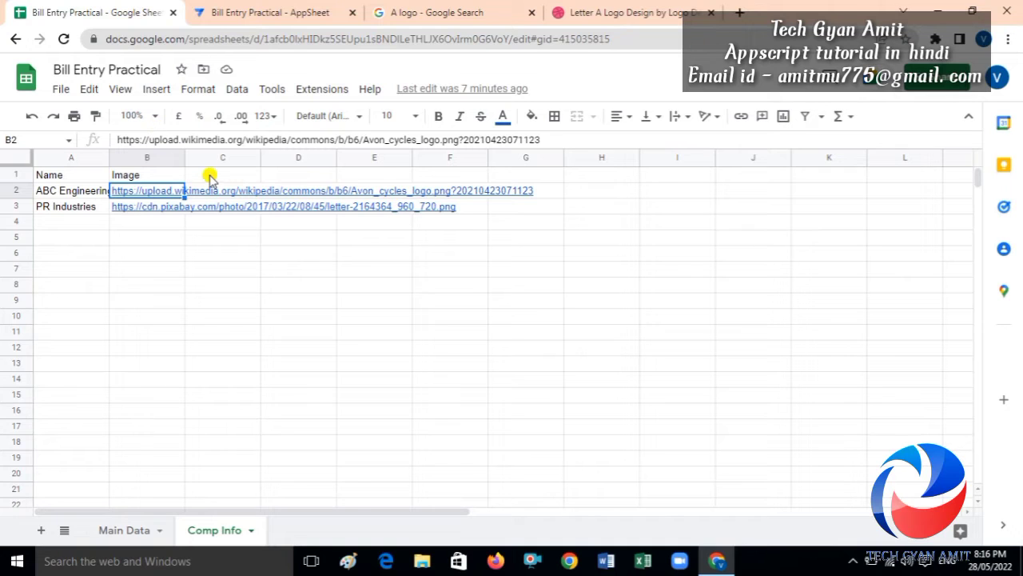
key("ctrl+v")
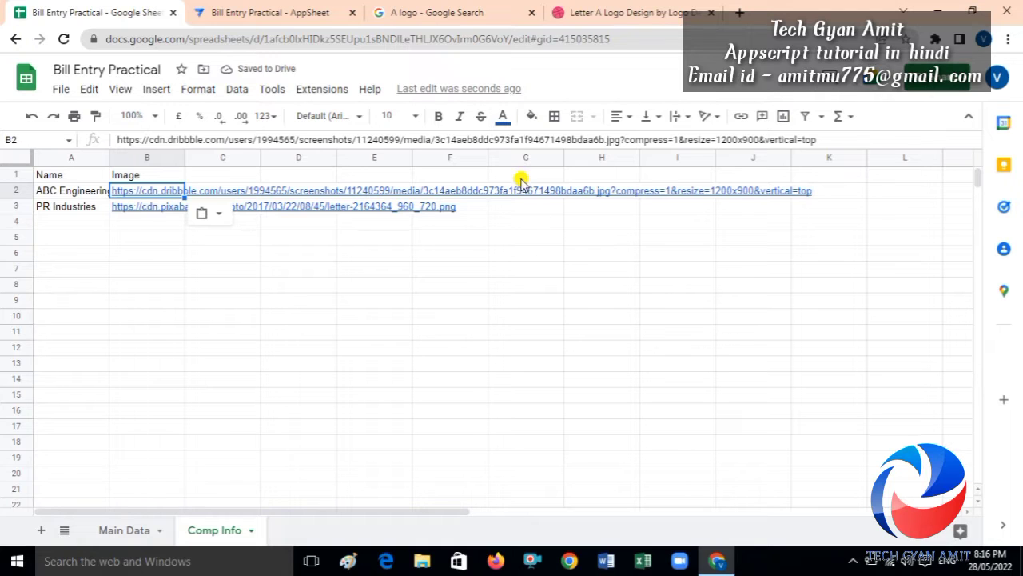
Switch to AppSheet and sync the app preview with the edited spreadsheet.
left_click(580, 15)
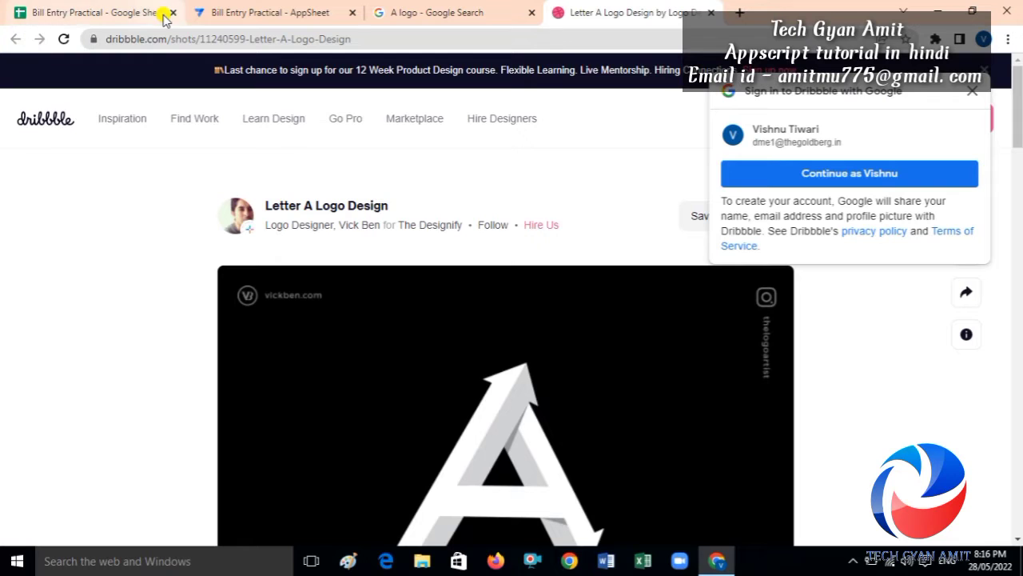
left_click(236, 6)
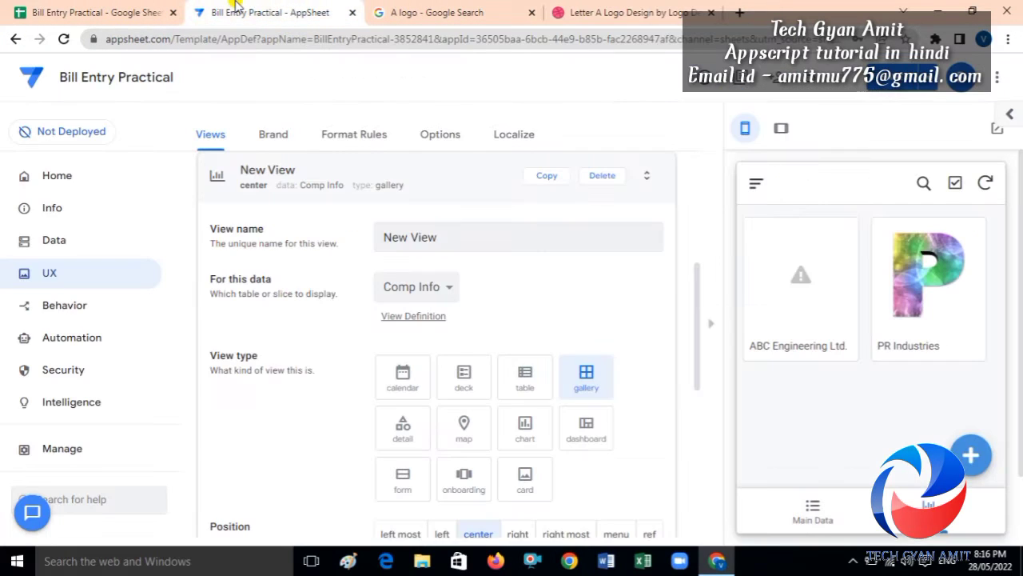
left_click(987, 182)
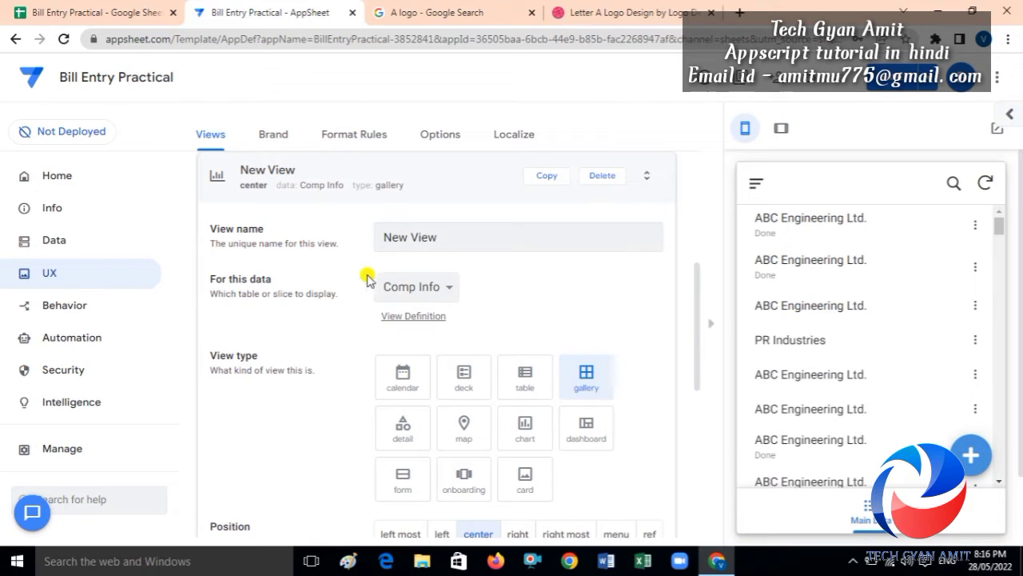
Switch the new gallery view's data to Main Data and back to Comp Info, and save the app.
left_click(434, 236)
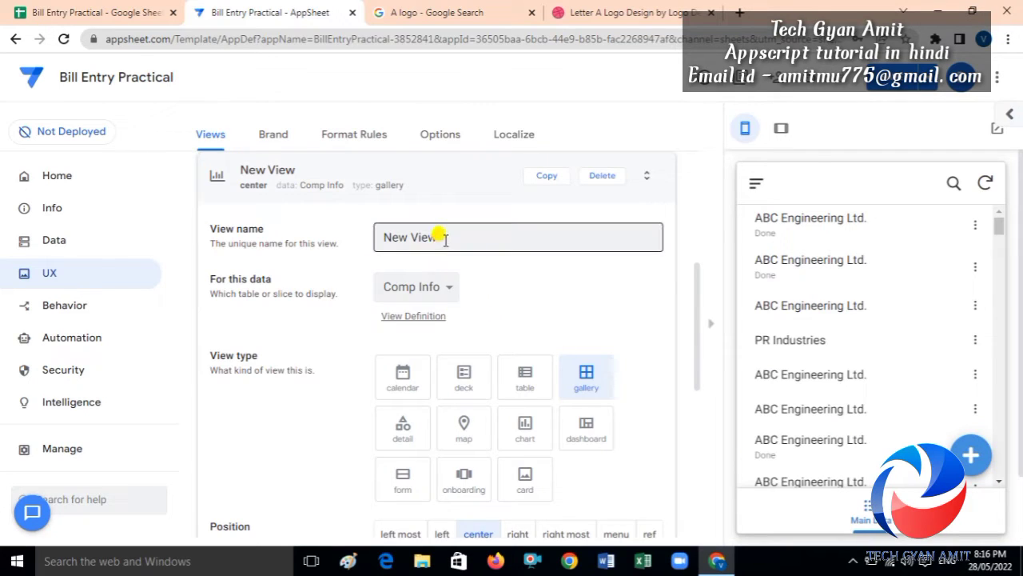
left_click(440, 286)
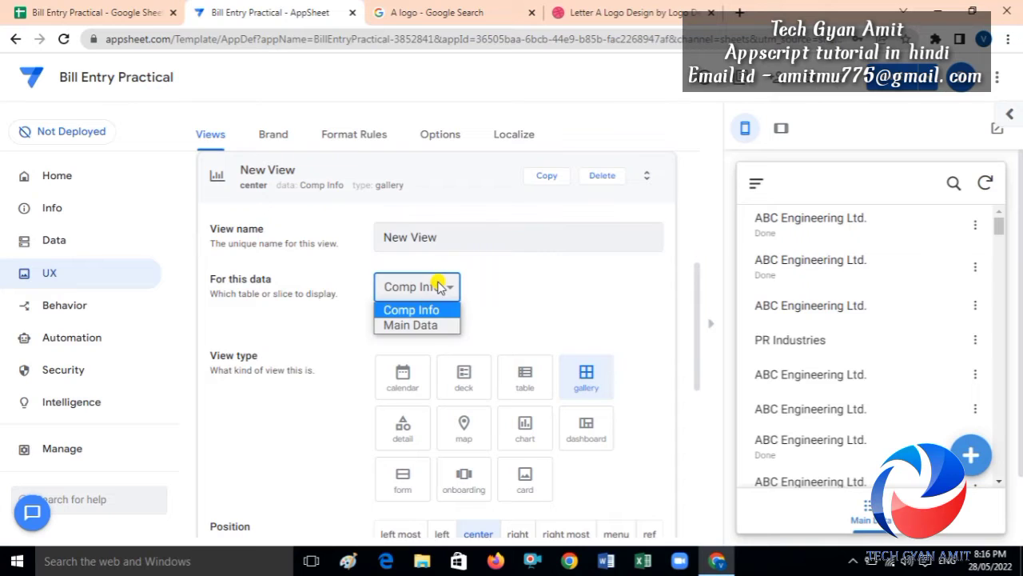
left_click(428, 325)
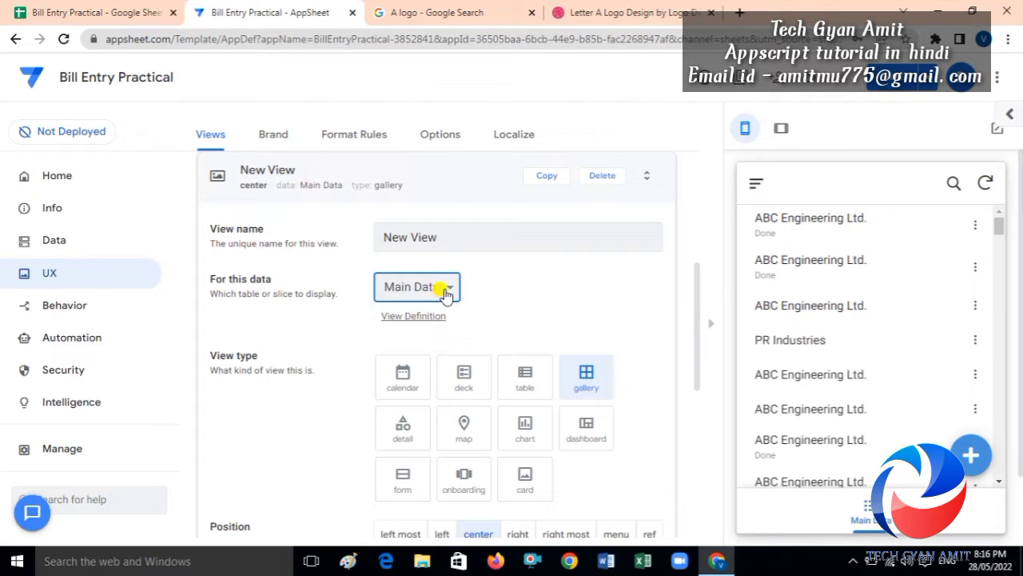
left_click(445, 287)
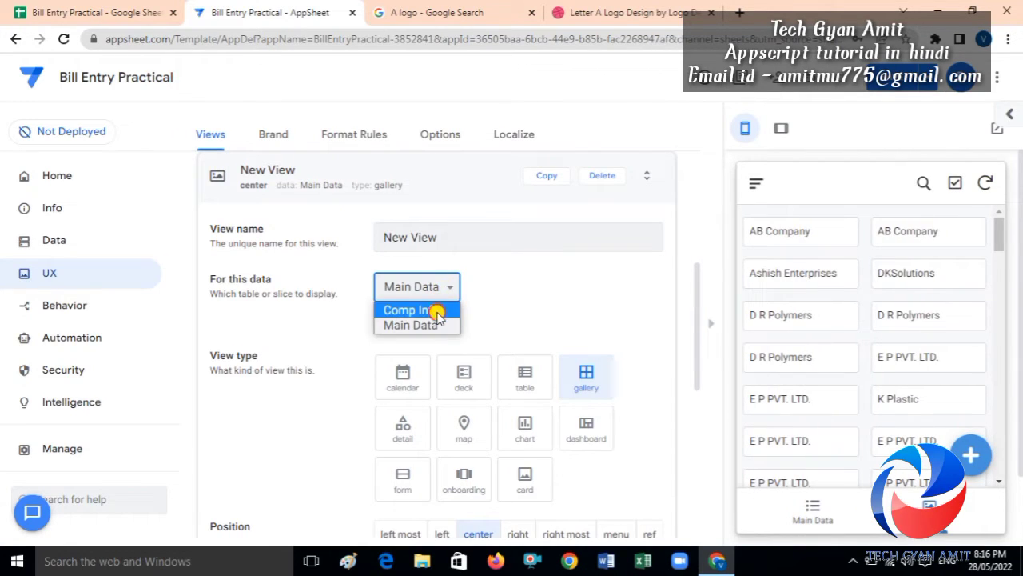
left_click(438, 311)
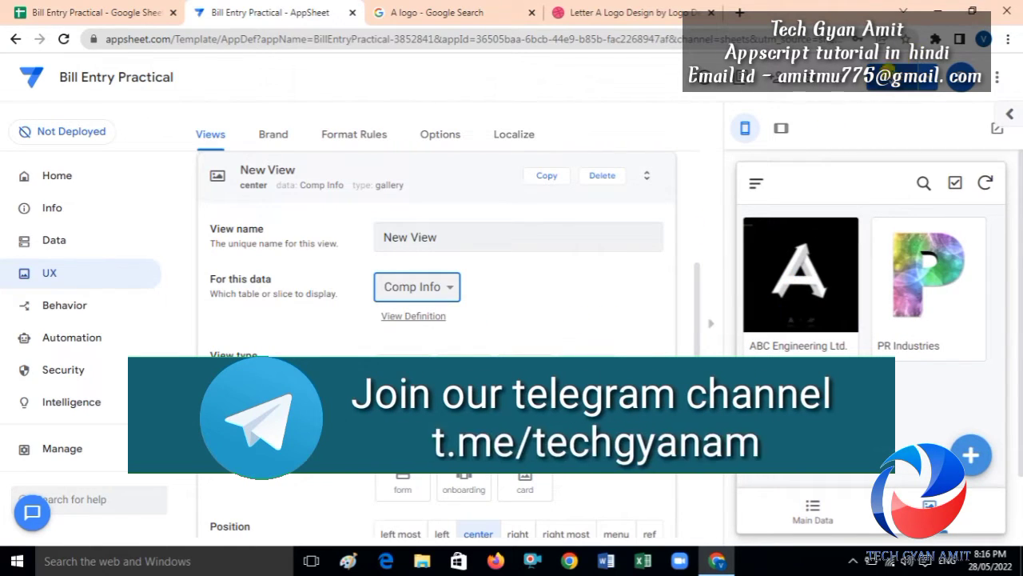
left_click(889, 72)
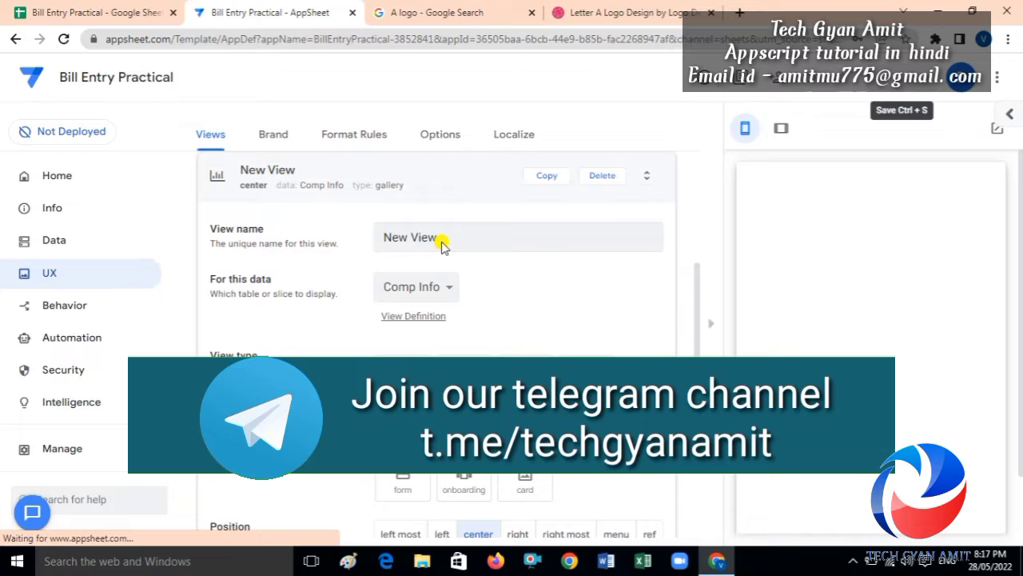
Rename the gallery view as Company Index and save the app.
left_click(448, 238)
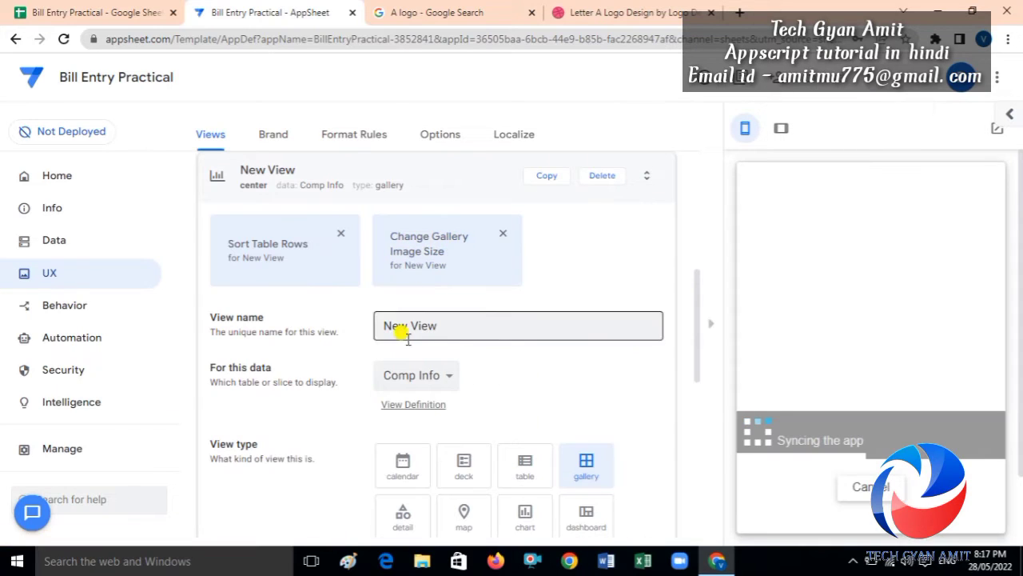
key("BackSpace")
key("BackSpace")
left_click_drag(439, 328, 359, 327)
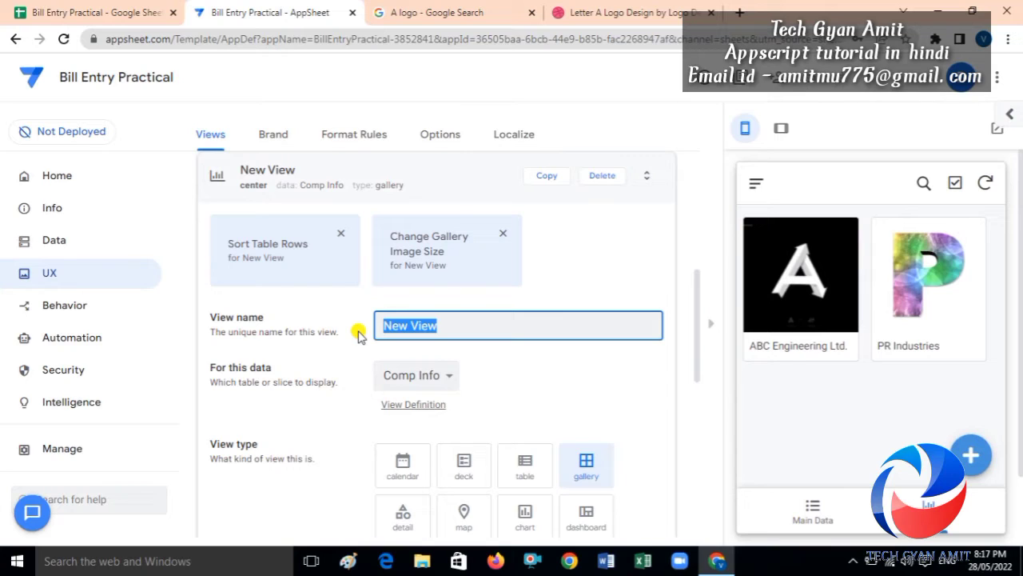
type("Company Index")
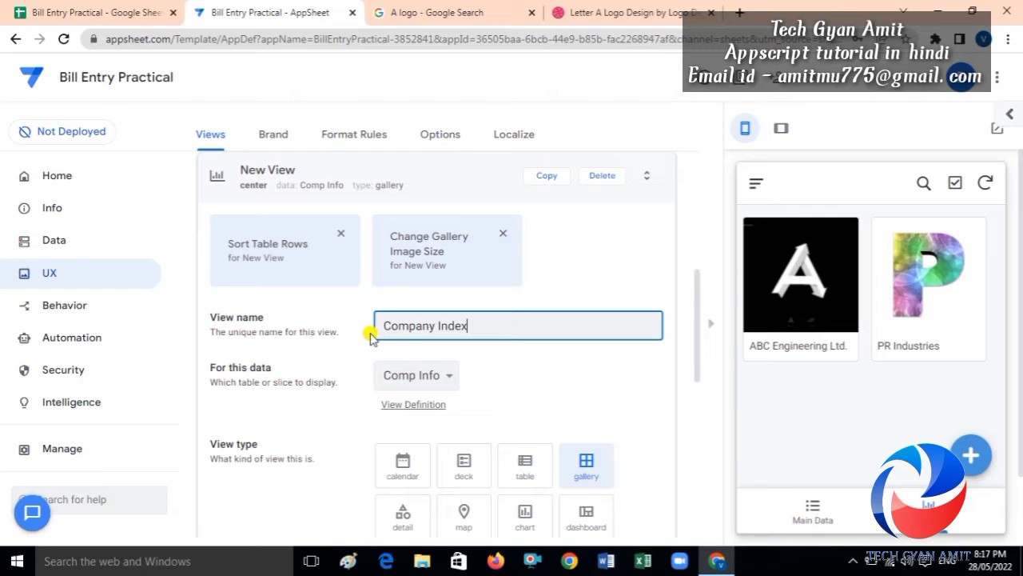
left_click(556, 391)
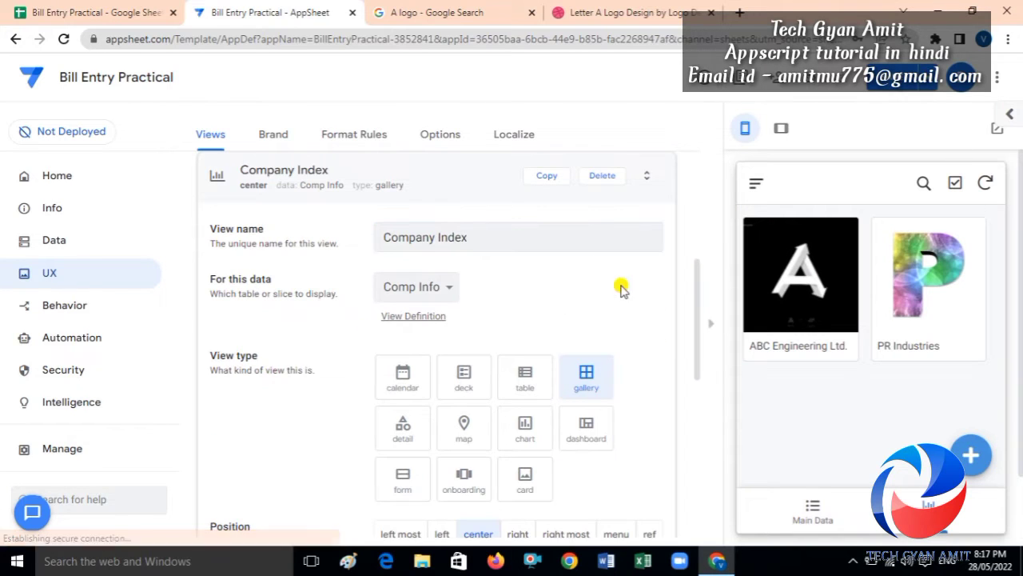
left_click(882, 88)
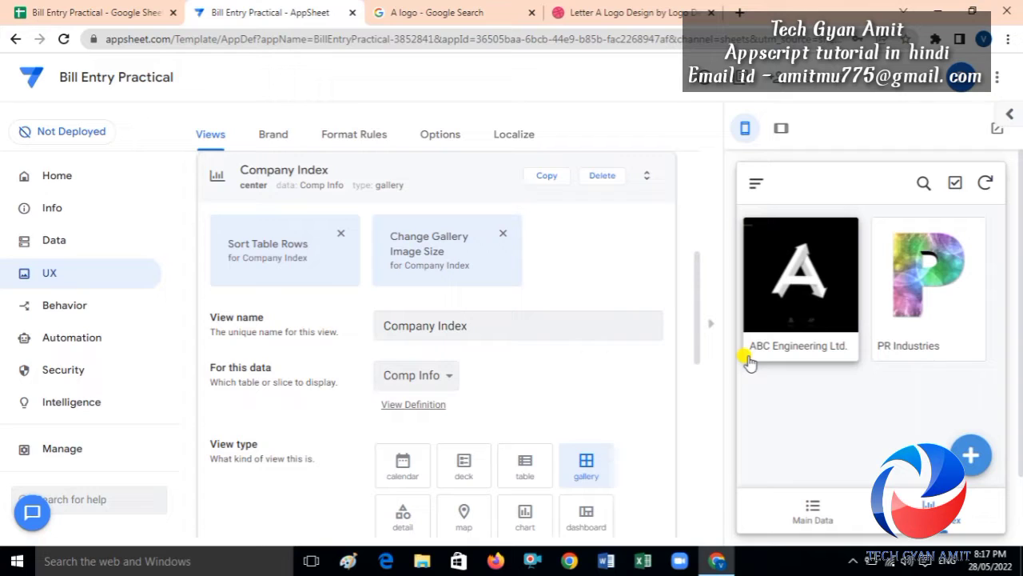
Open the ABC Engineering Ltd. record in the app preview and look through its image and name details.
left_click(800, 302)
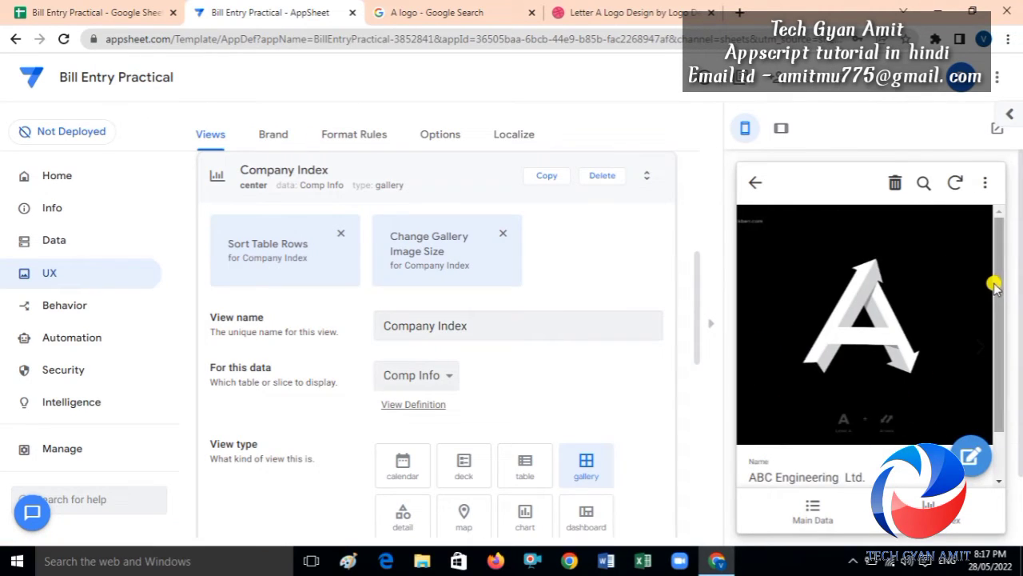
left_click_drag(995, 282, 995, 326)
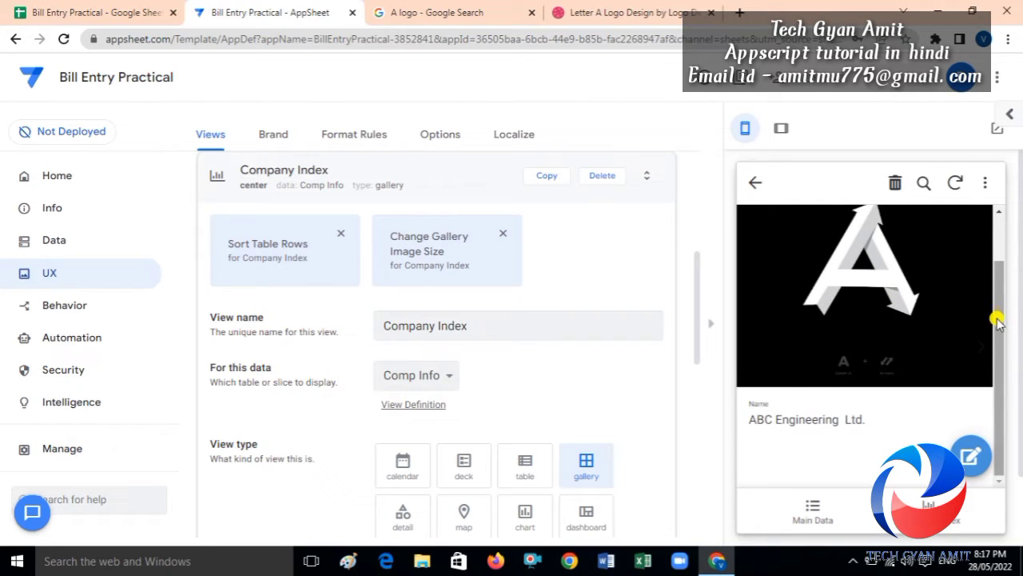
left_click_drag(998, 321, 987, 232)
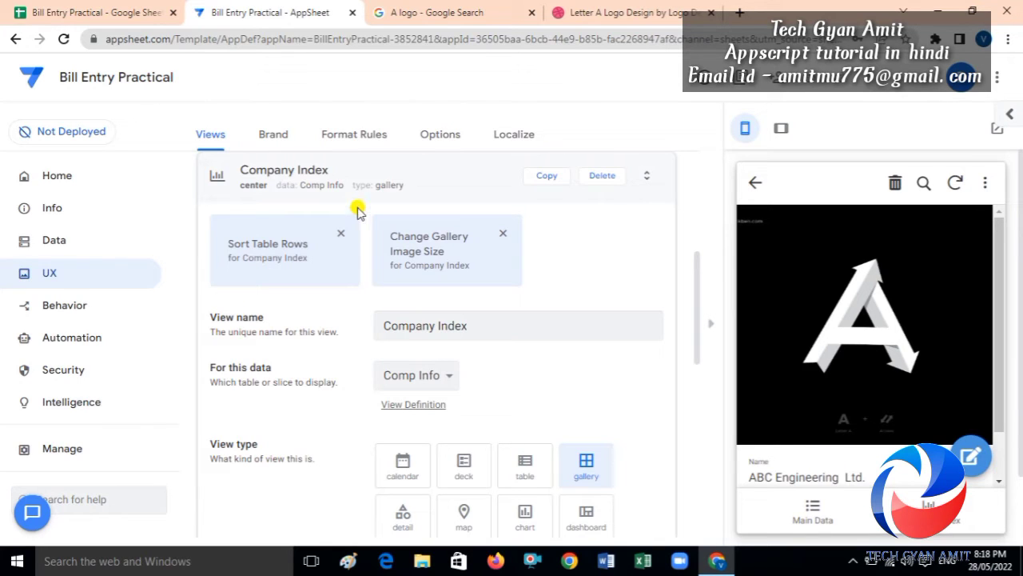
Create a new data slice and name it New Filter.
left_click(69, 255)
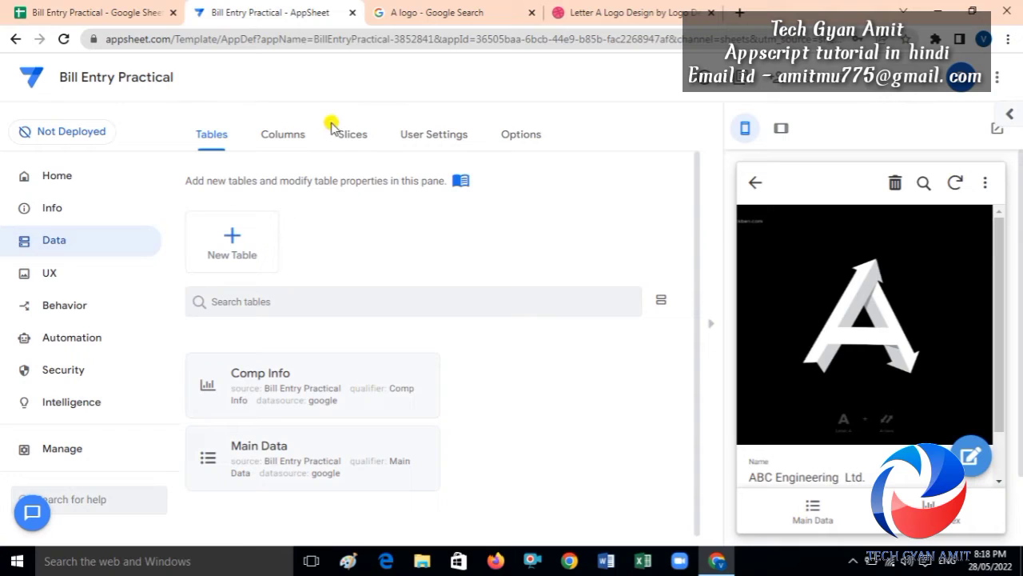
left_click(354, 139)
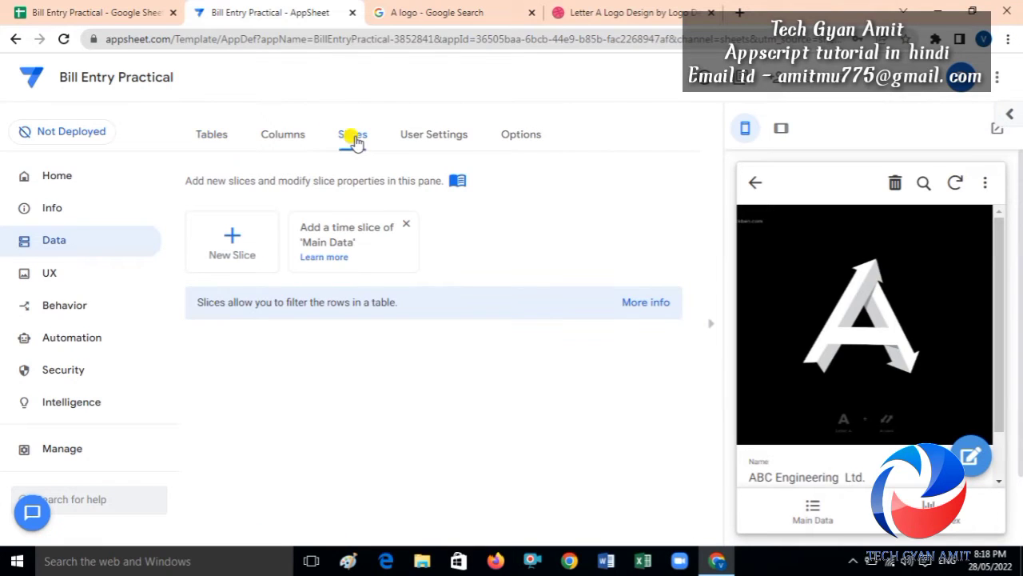
left_click(238, 233)
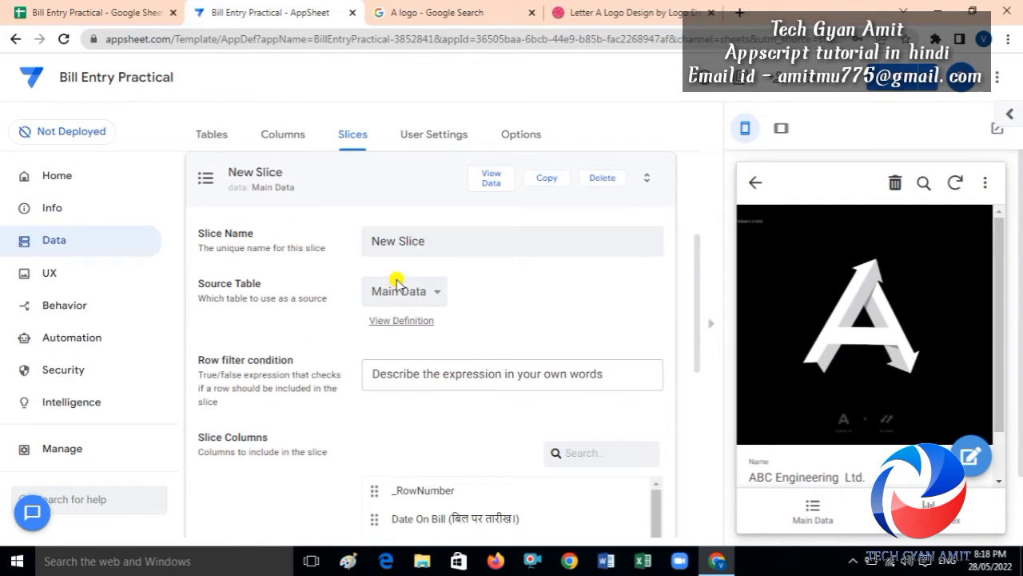
left_click(412, 234)
left_click_drag(438, 235, 339, 256)
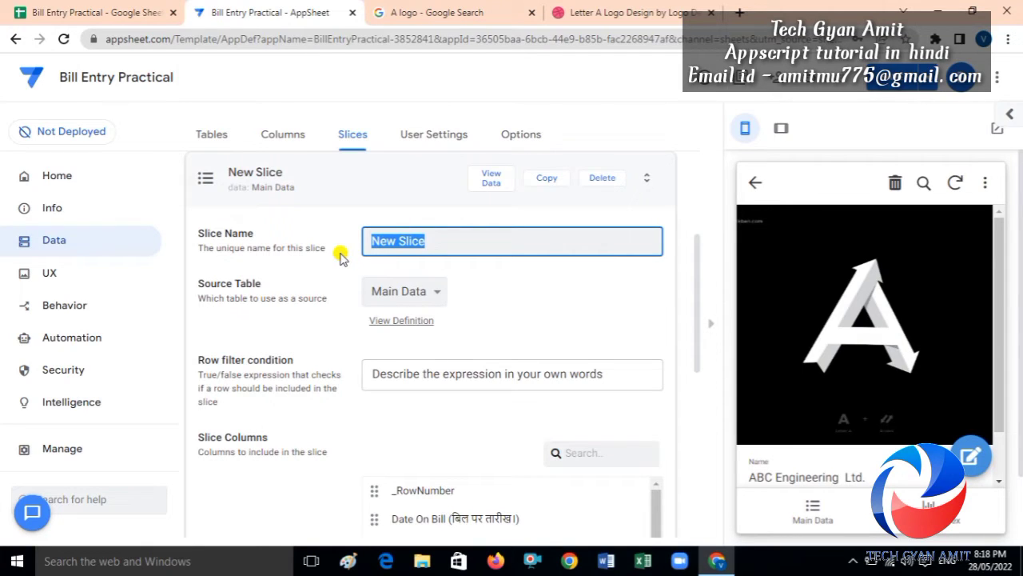
type("Ne")
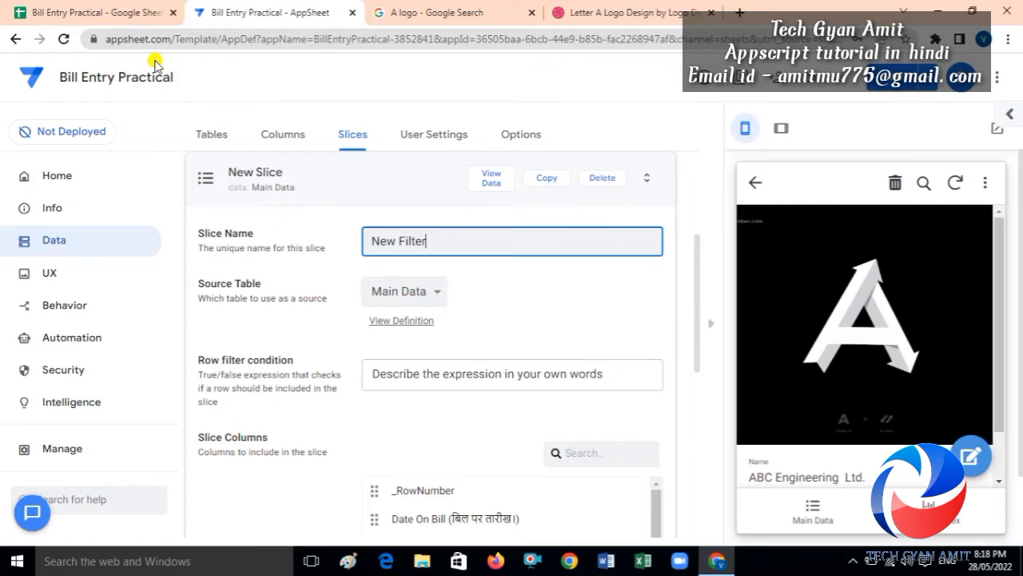
Examine the Main Data sheet in the Bill Entry Practical Google Sheets file and return to AppSheet.
left_click(104, 13)
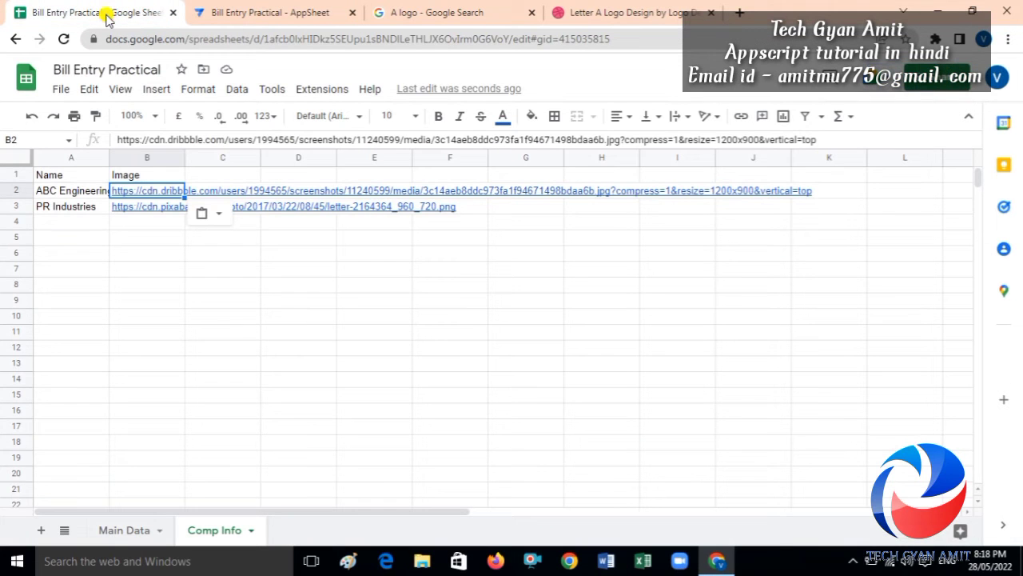
left_click(127, 528)
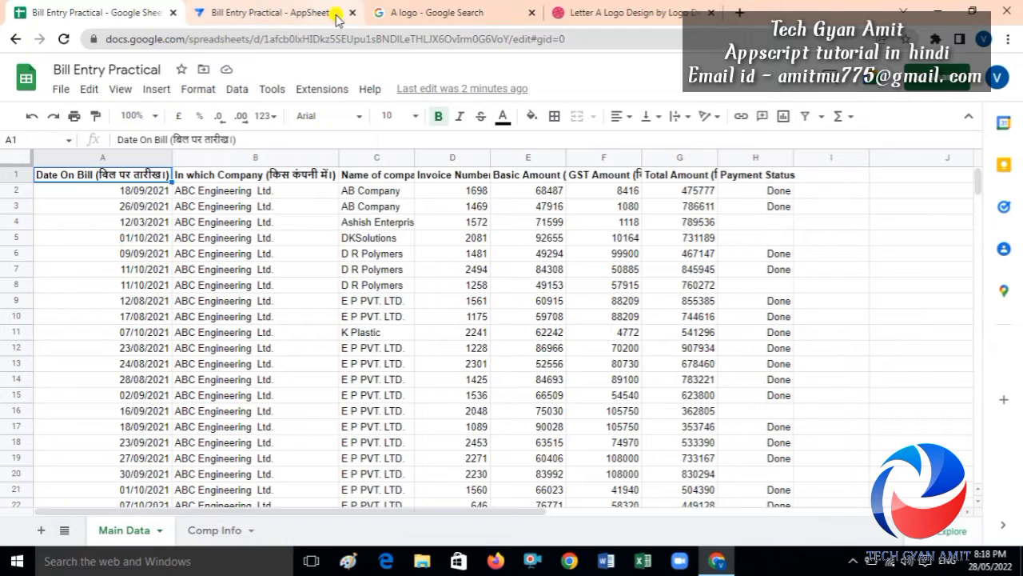
left_click(246, 11)
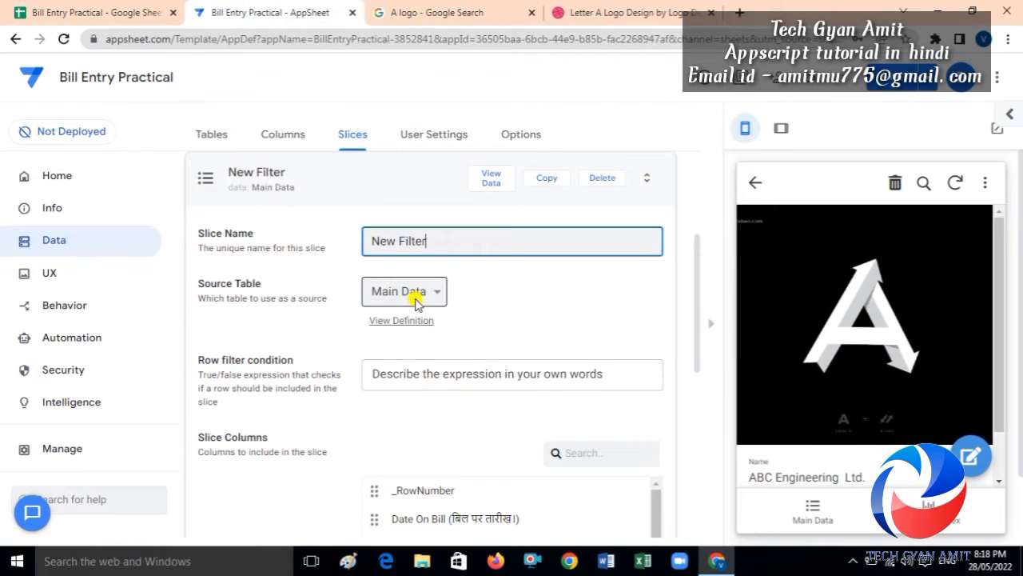
Choose Main Data as the source table of the New Filter slice.
left_click(423, 374)
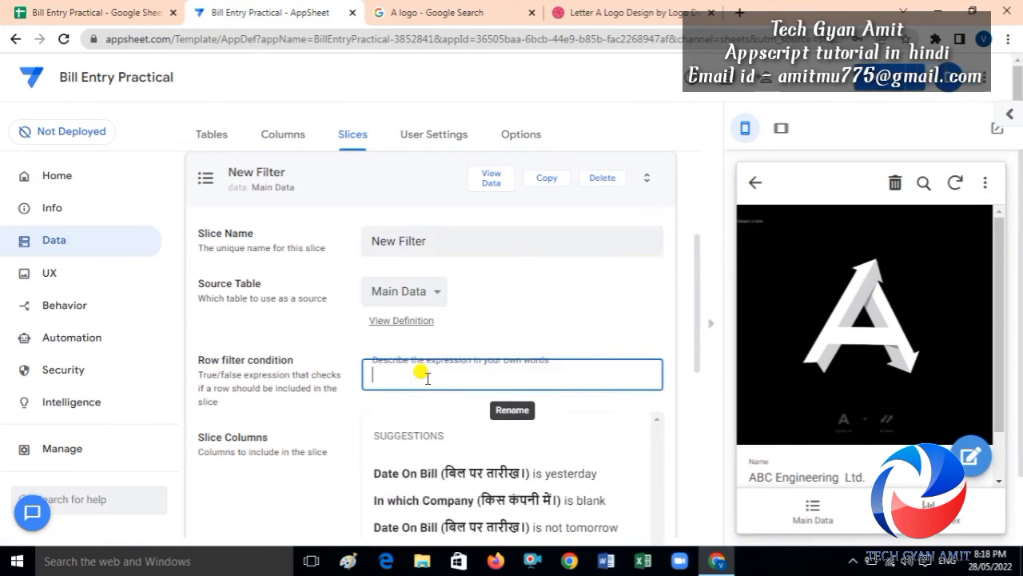
left_click(431, 290)
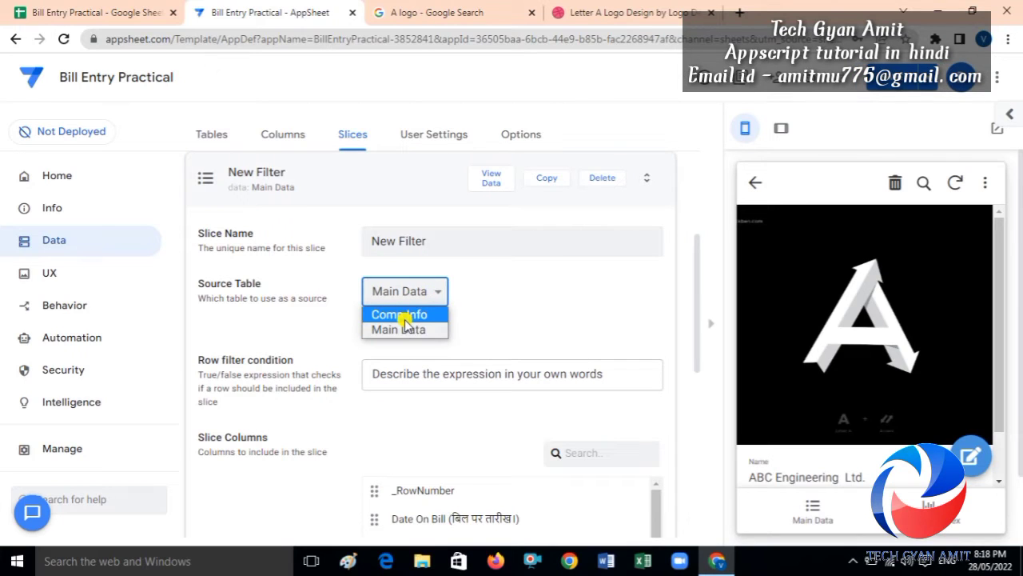
left_click(474, 307)
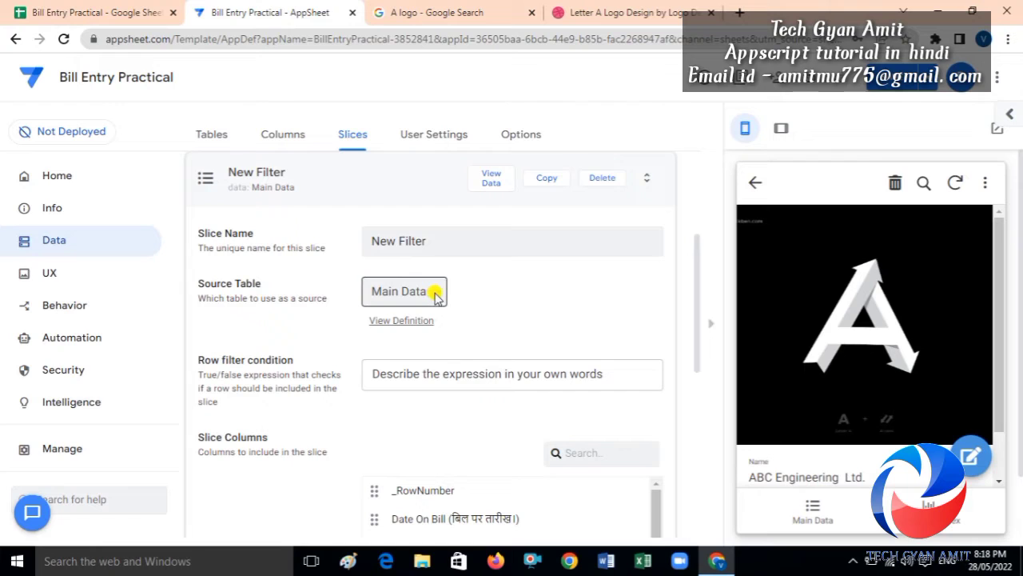
left_click(438, 297)
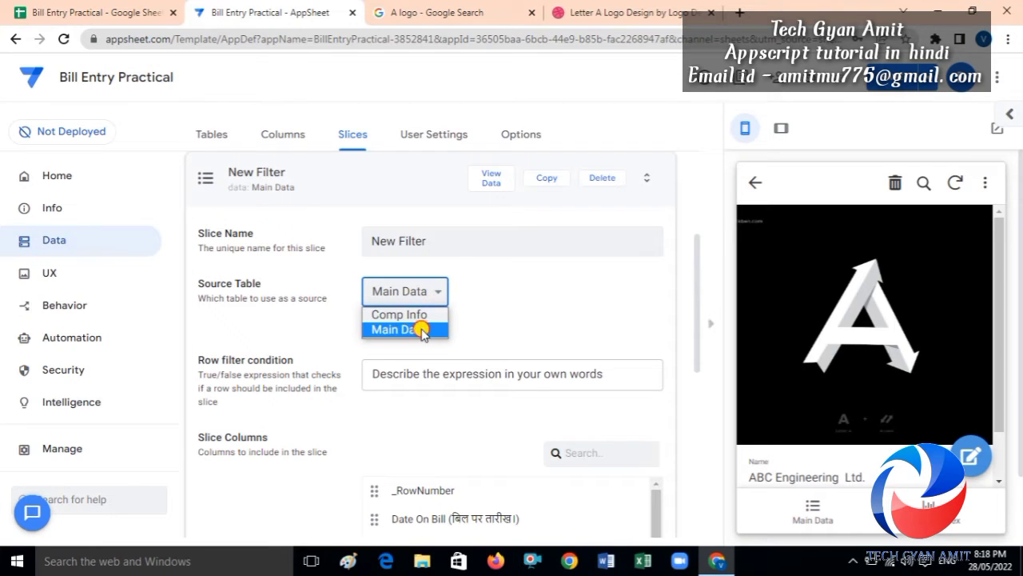
left_click(422, 329)
Set the slice's row filter to the custom expression [Payment Status]="", checking the column name in the spreadsheet, and save the app.
left_click(551, 372)
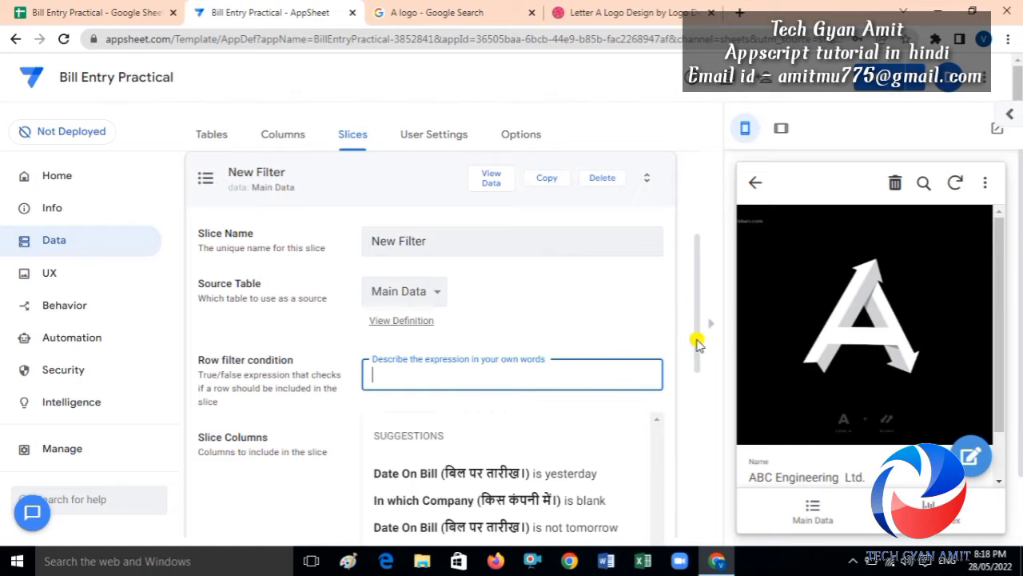
left_click_drag(697, 343, 696, 414)
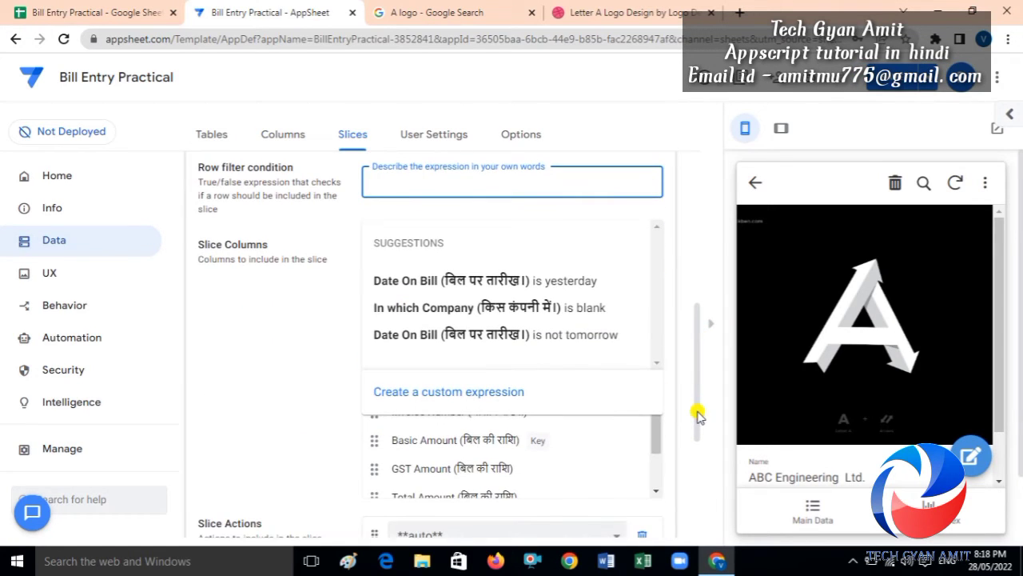
left_click(501, 394)
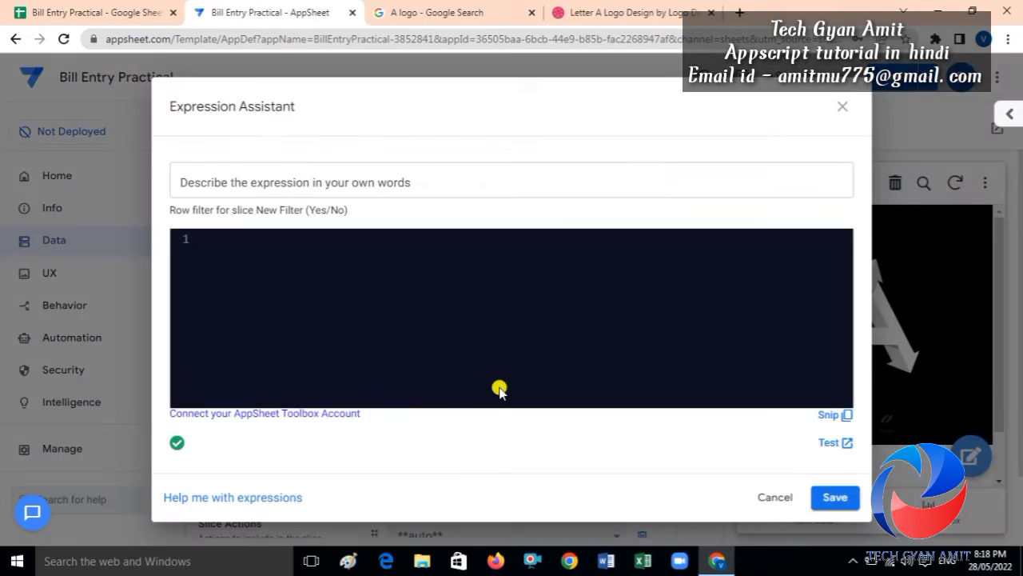
type("[")
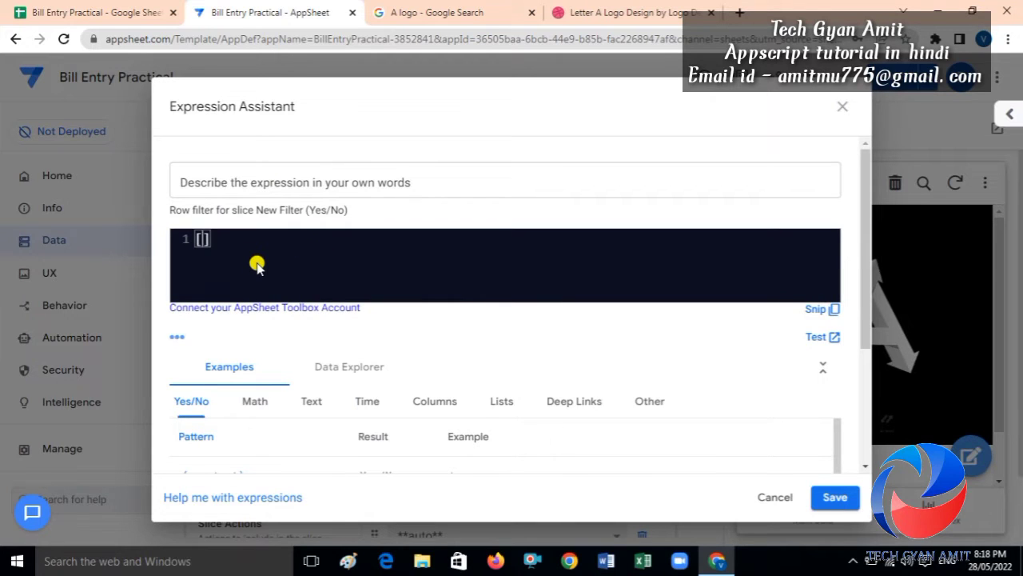
left_click(108, 6)
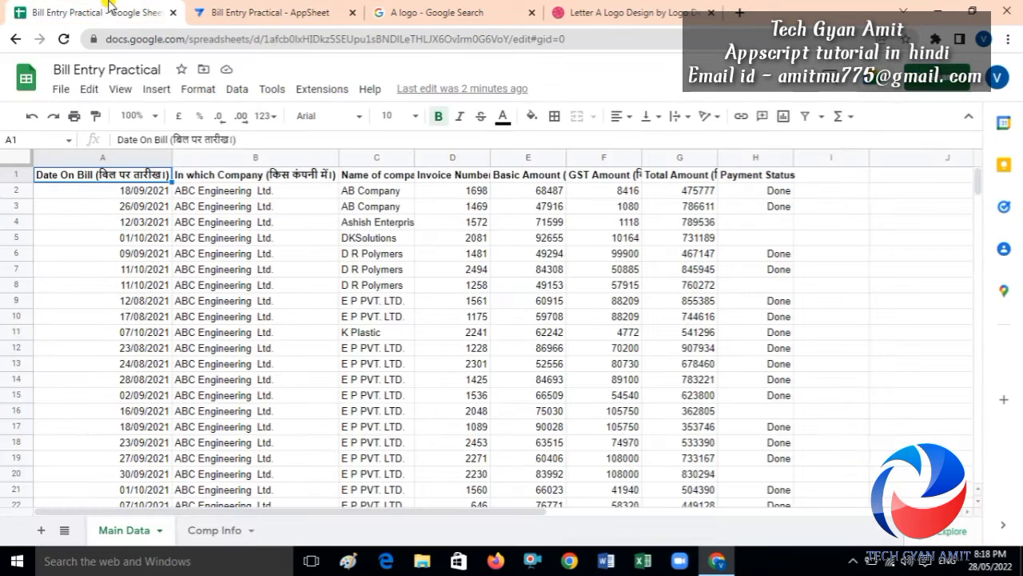
left_click(741, 179)
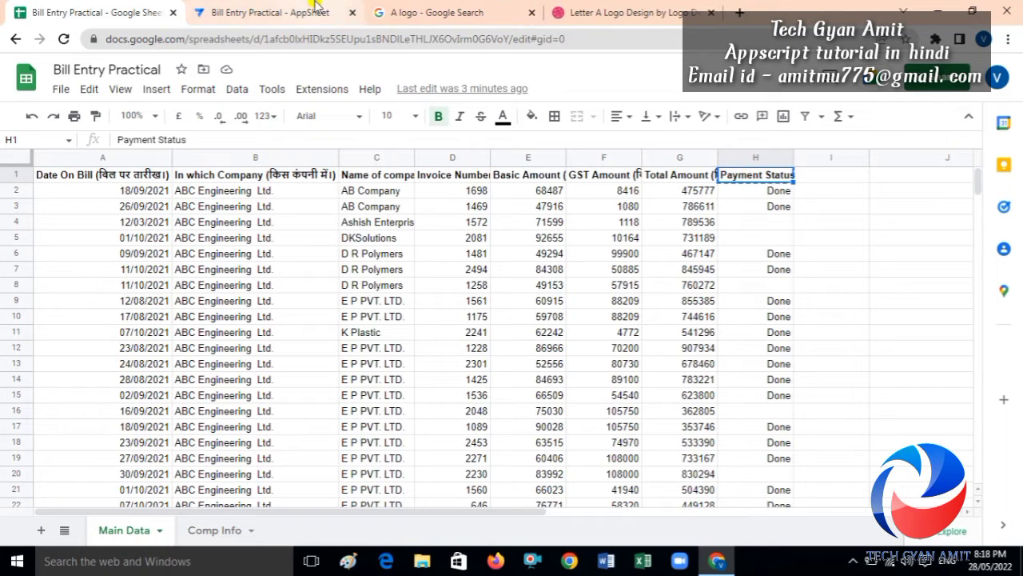
left_click(237, 13)
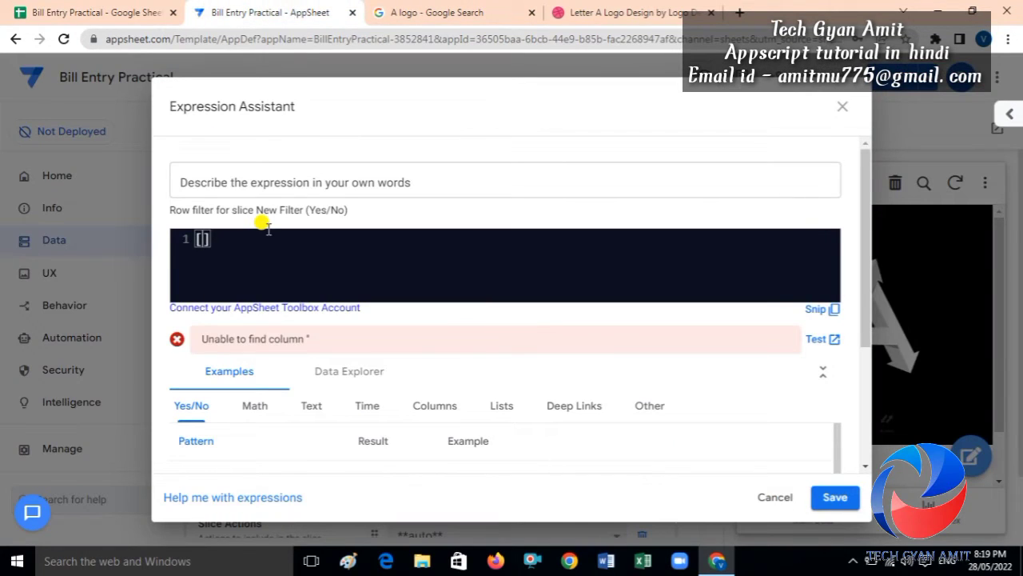
type("pa")
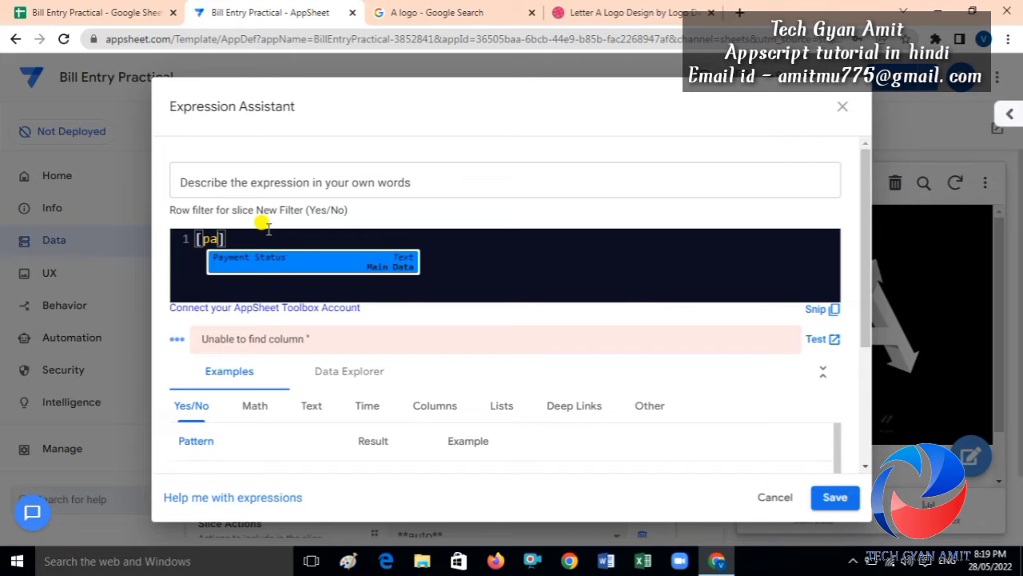
key("Return")
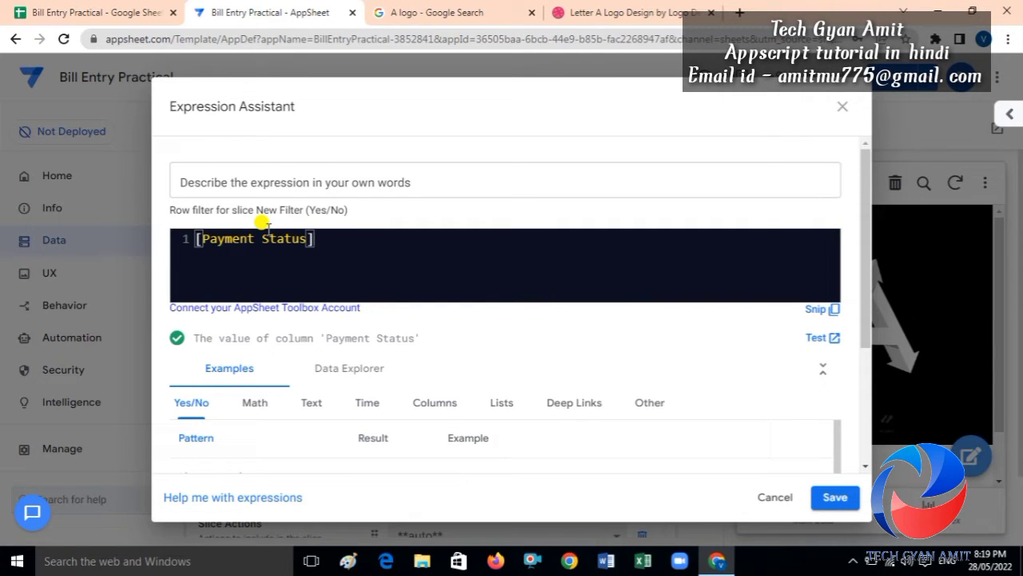
type("=")
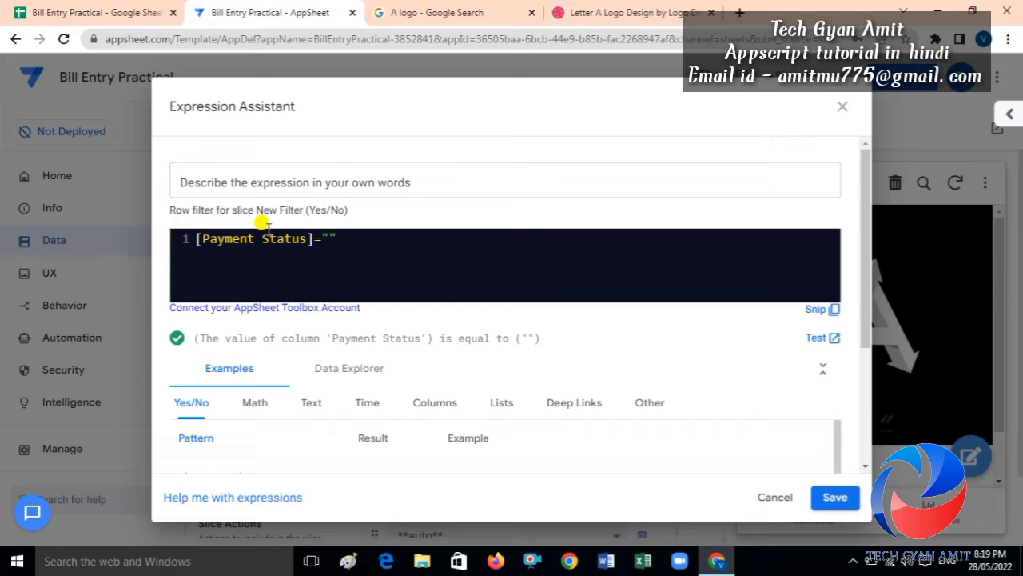
left_click(832, 497)
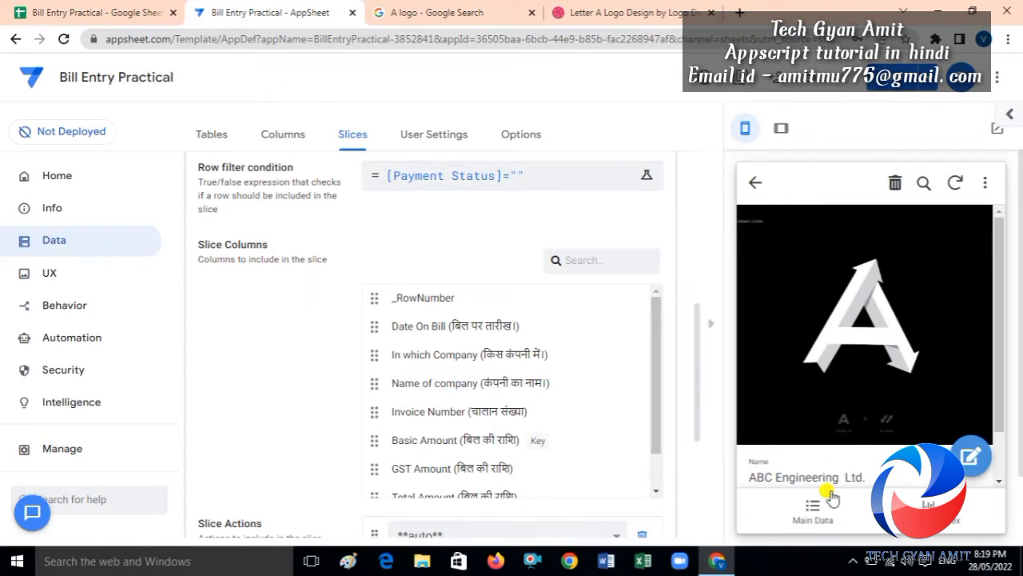
left_click(894, 83)
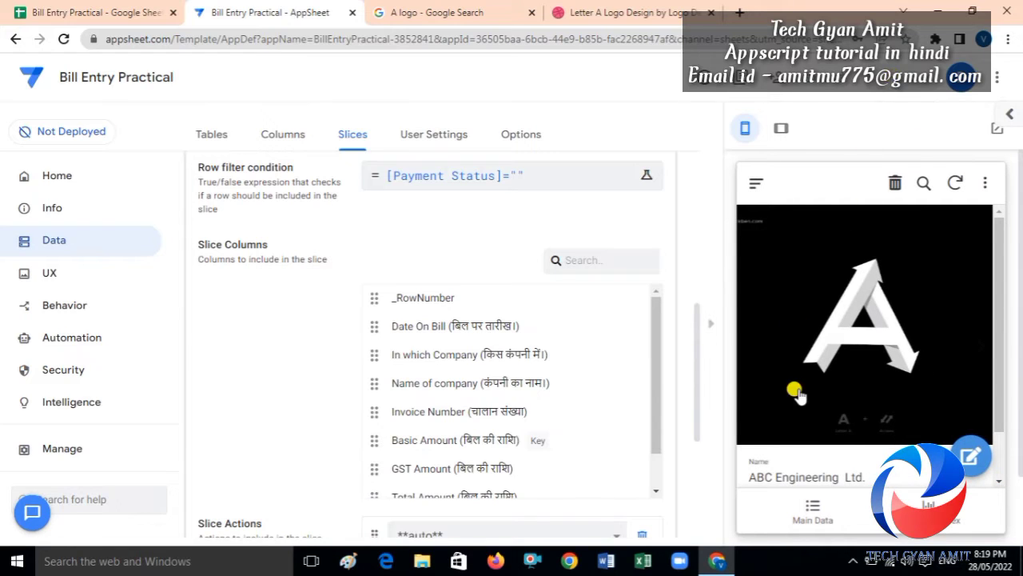
Show Main Data in the app preview and set the Main Data view's data source to New Filter (slice).
left_click(814, 514)
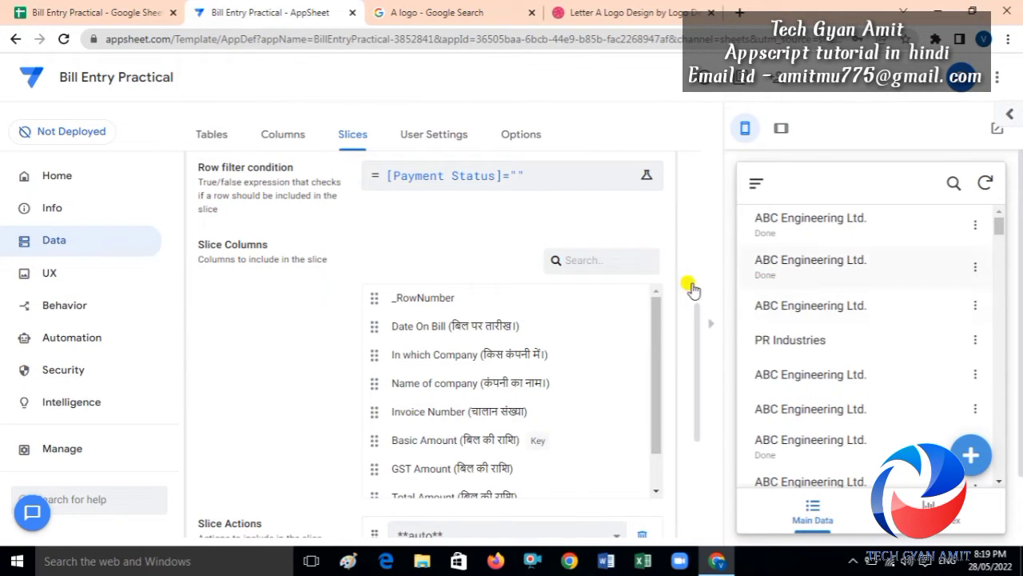
left_click(57, 273)
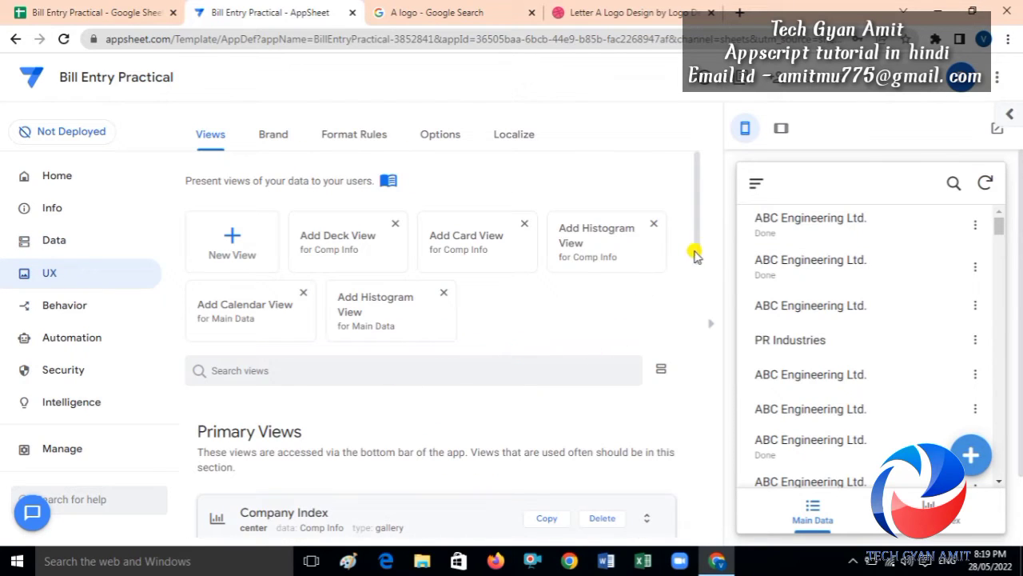
left_click_drag(697, 252, 702, 537)
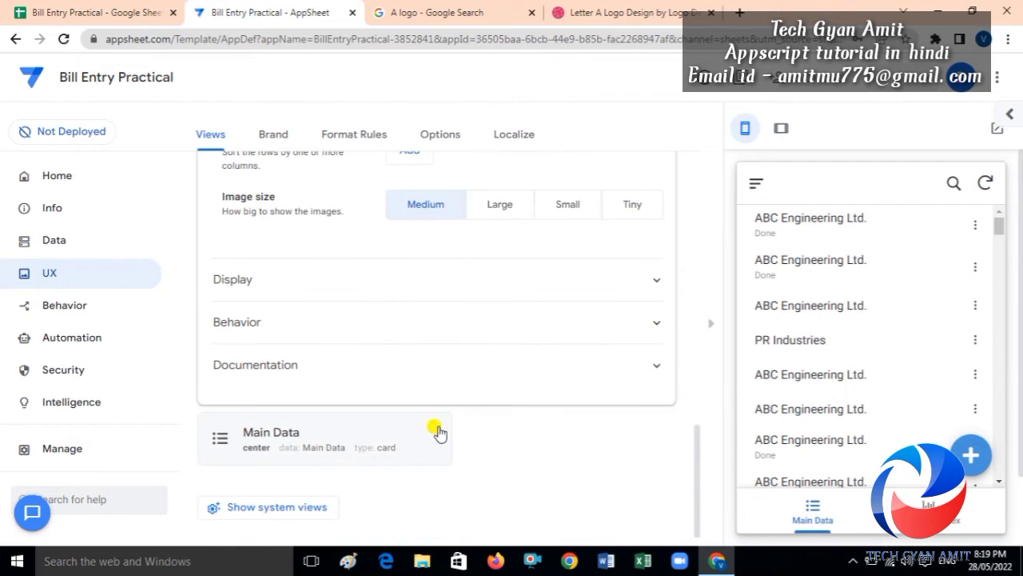
left_click(292, 453)
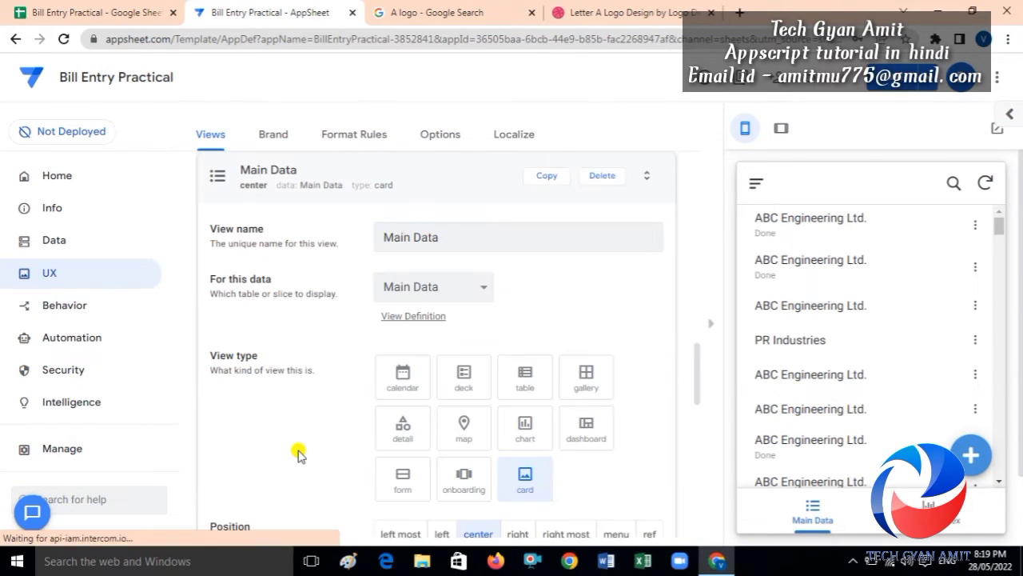
left_click(452, 296)
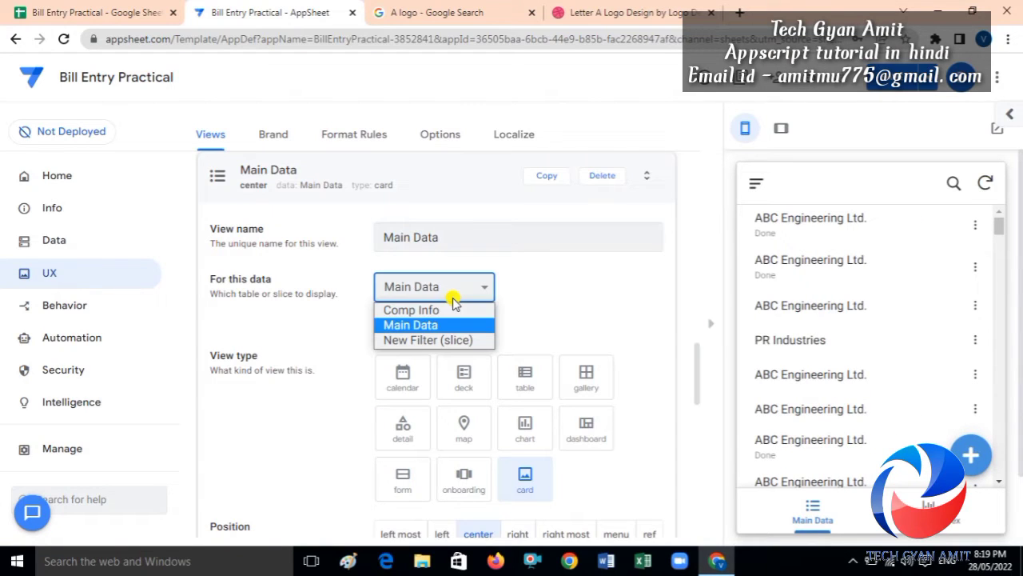
left_click(441, 340)
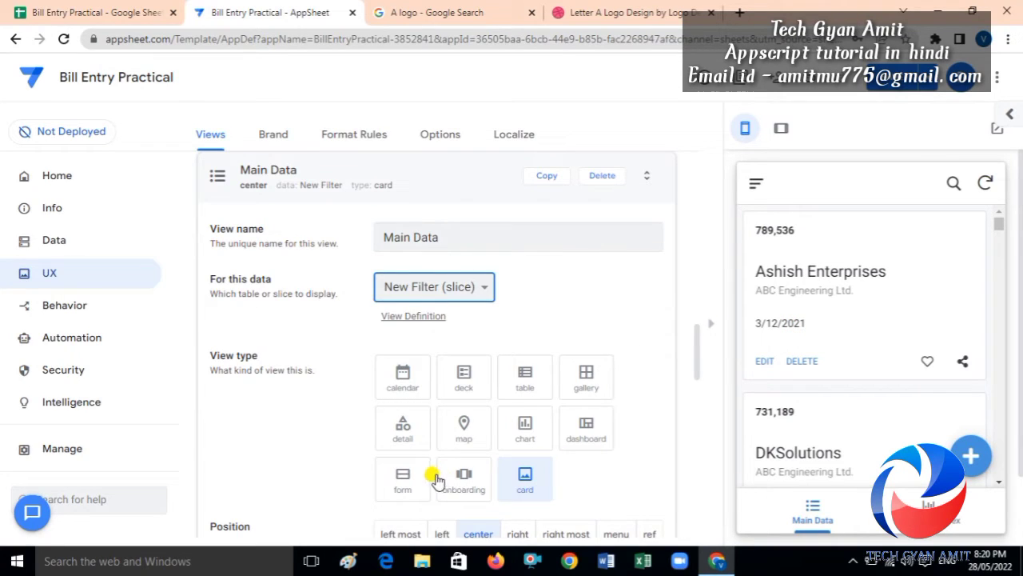
Try the deck view type for the Main Data view and look through the Ashish Enterprises record in the preview.
left_click(467, 387)
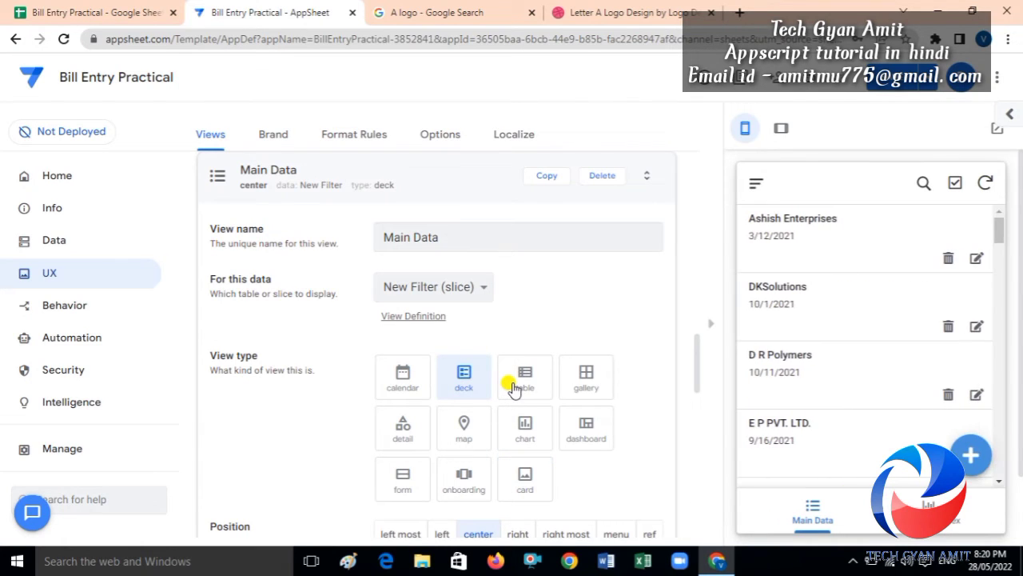
left_click(789, 225)
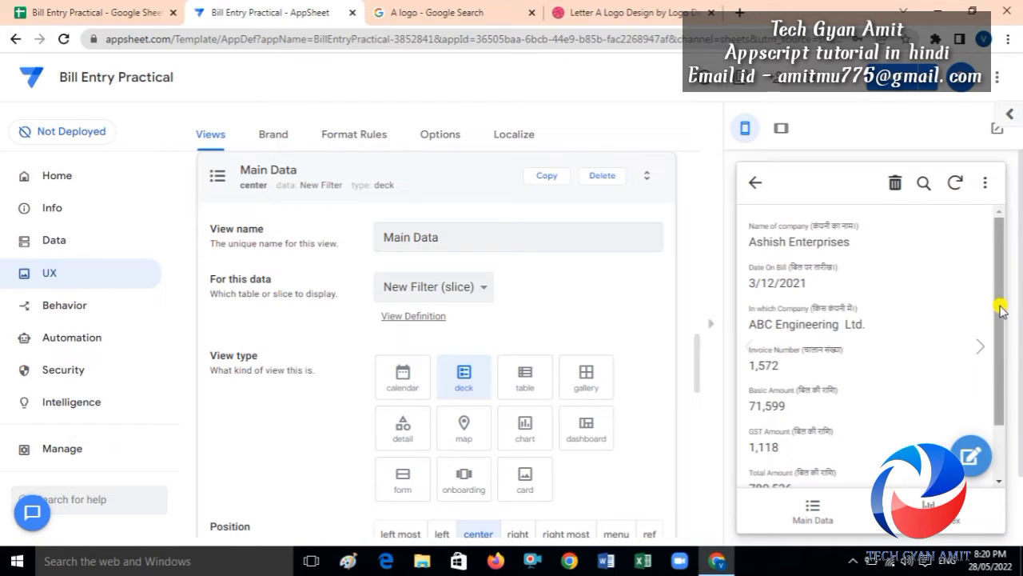
left_click_drag(998, 305, 1005, 382)
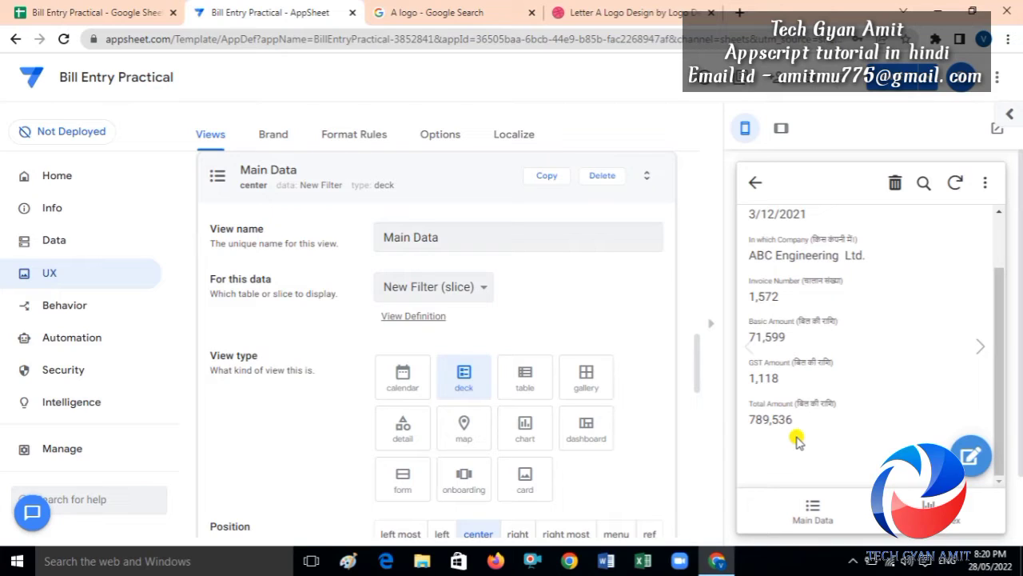
Change the Main Data view type to table and check the Payment Status column in the preview.
left_click(526, 373)
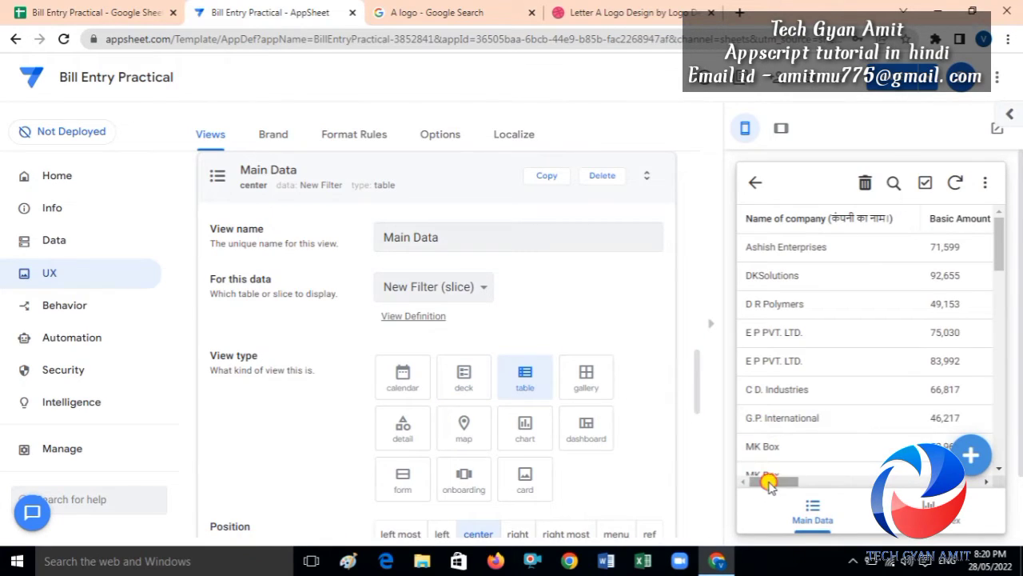
left_click_drag(768, 483, 956, 477)
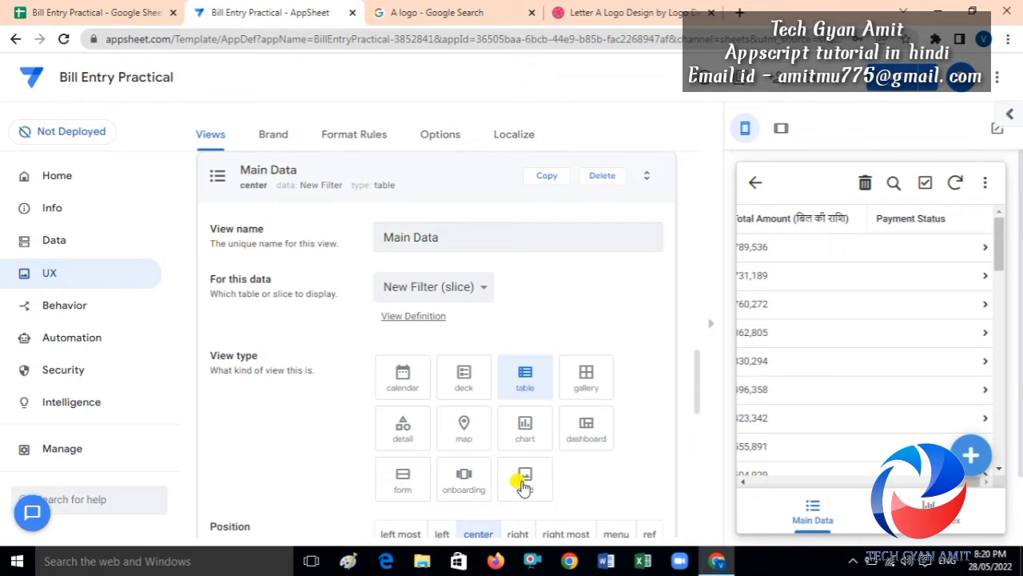
Save the app and show the Company Index gallery in the app preview.
left_click(895, 80)
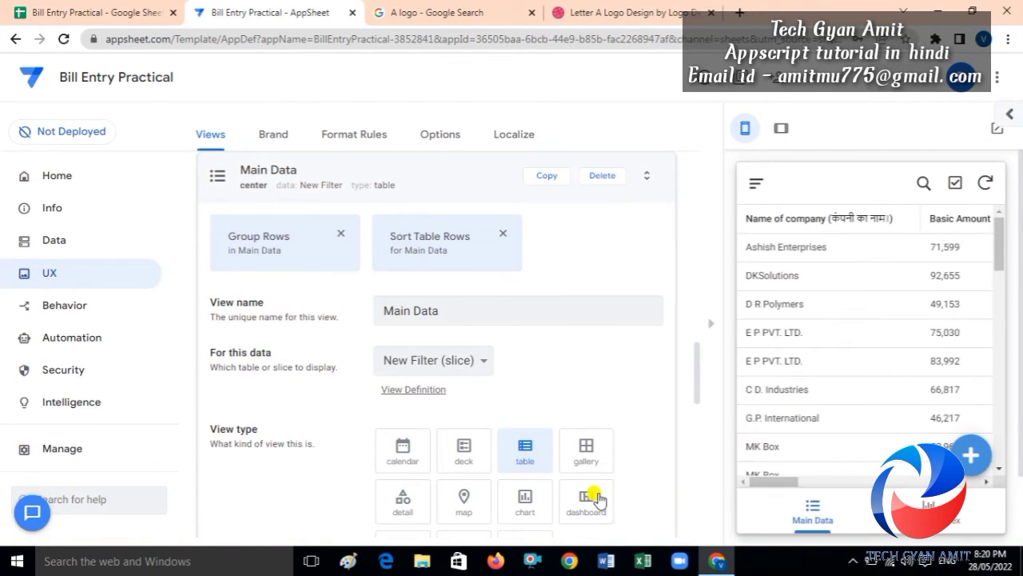
left_click(917, 506)
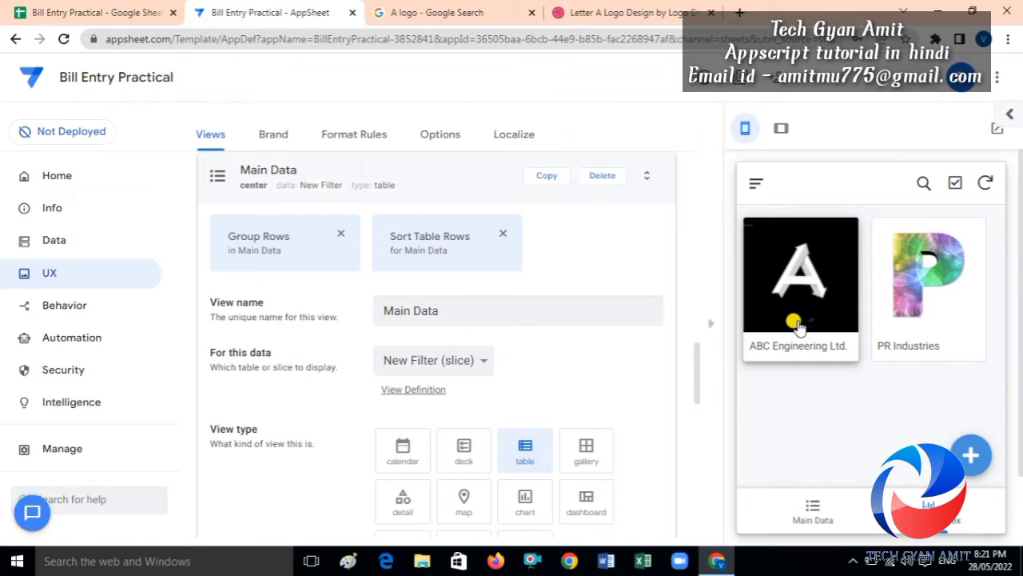
Create a new behavior action and name it Show Company Data.
left_click(57, 311)
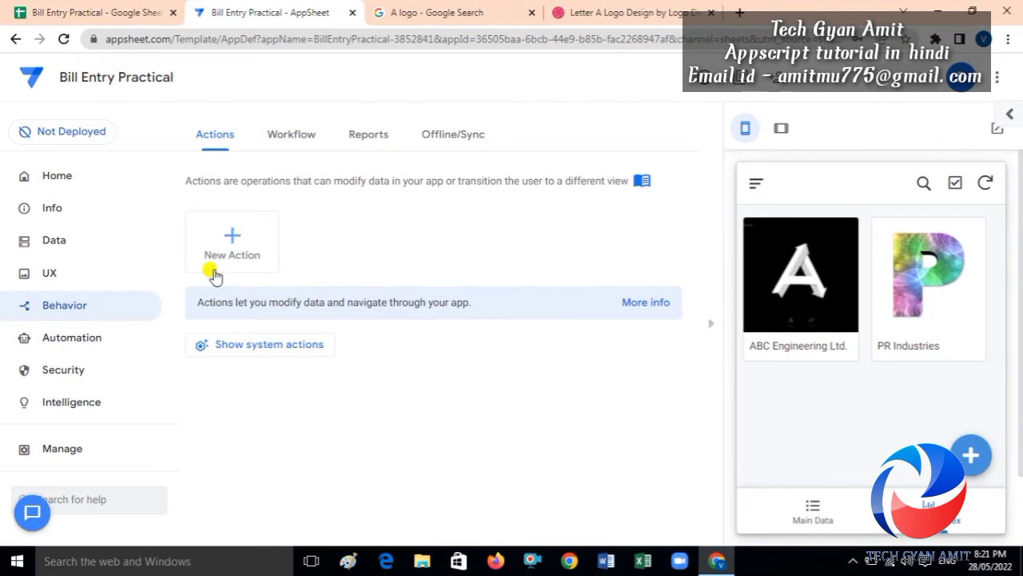
left_click(232, 249)
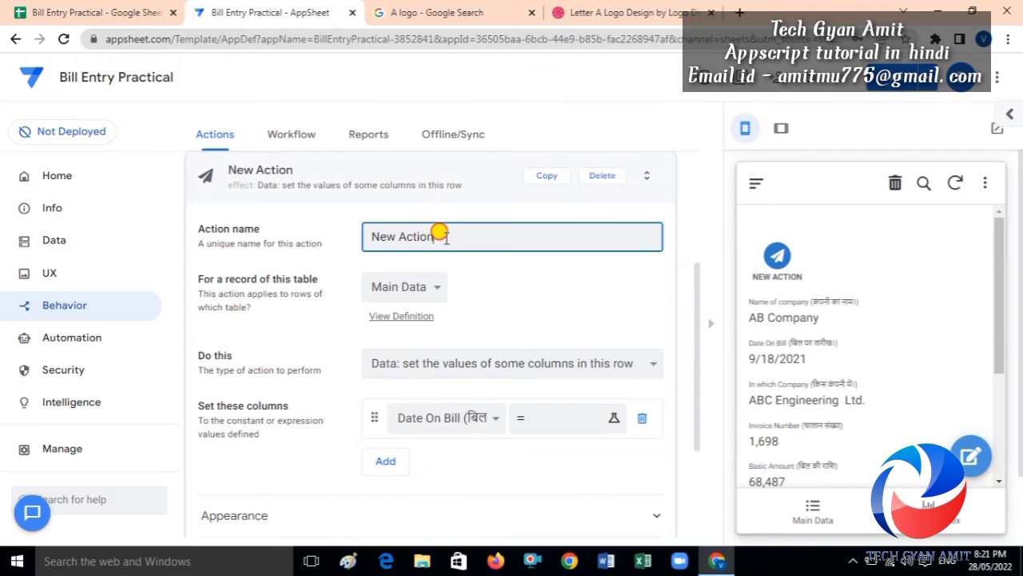
left_click_drag(441, 235, 361, 236)
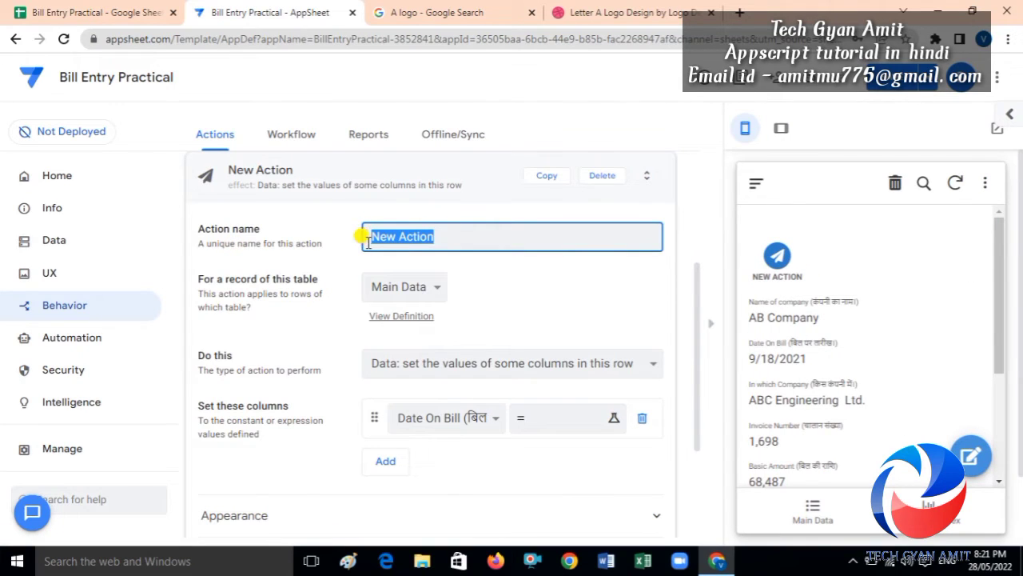
type("ShoC")
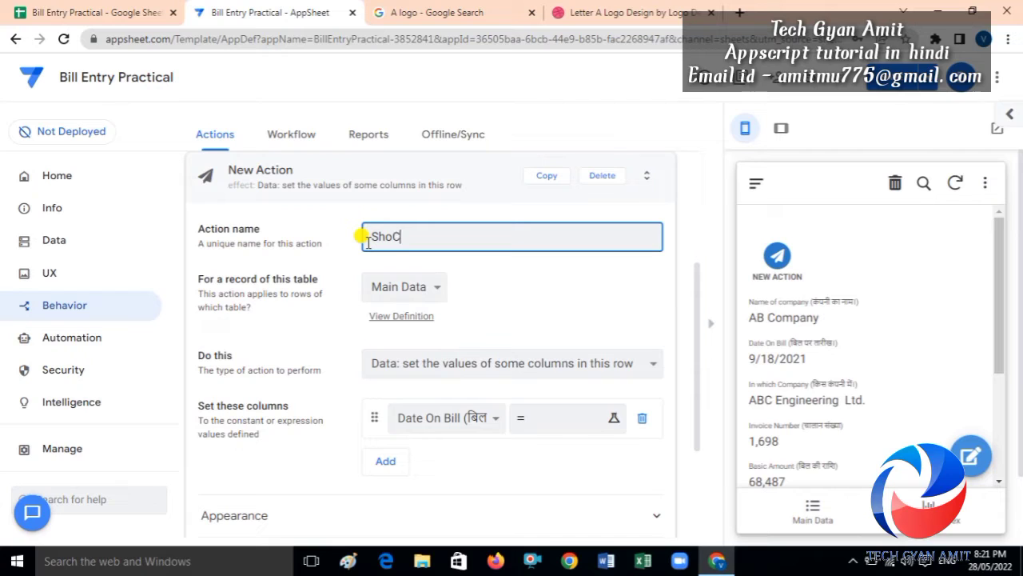
type("ompany Data")
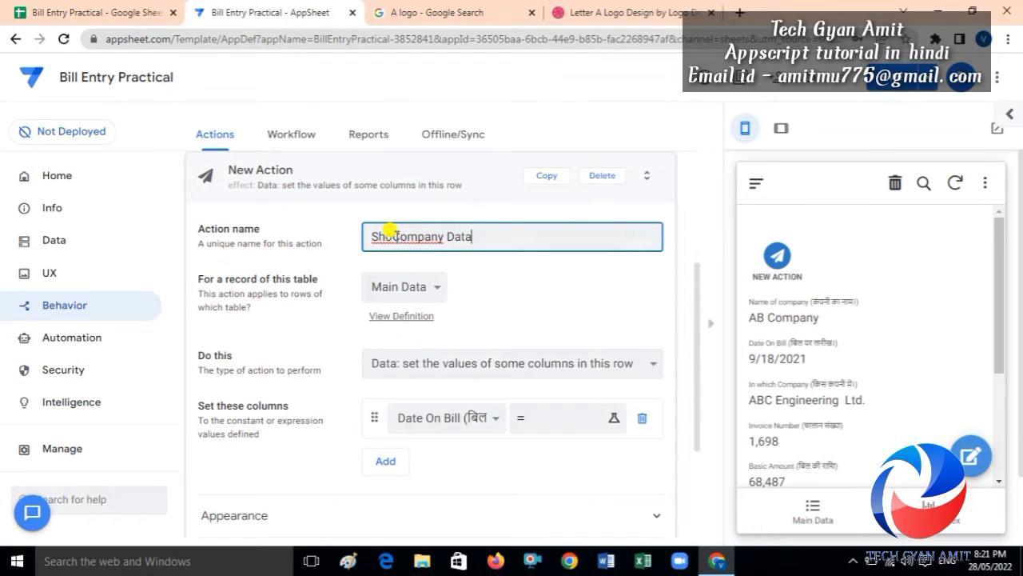
left_click(392, 233)
type("w")
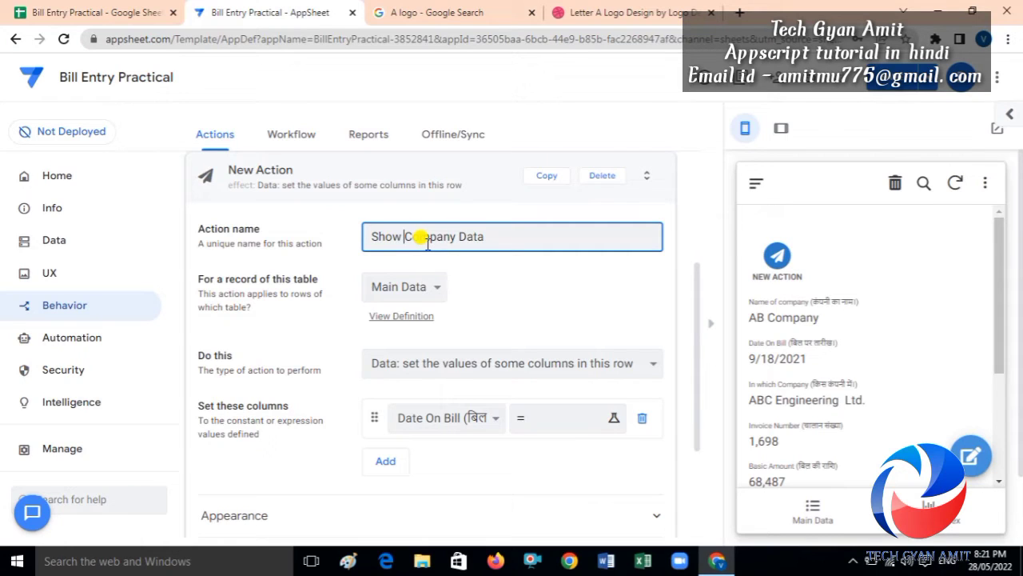
left_click(493, 304)
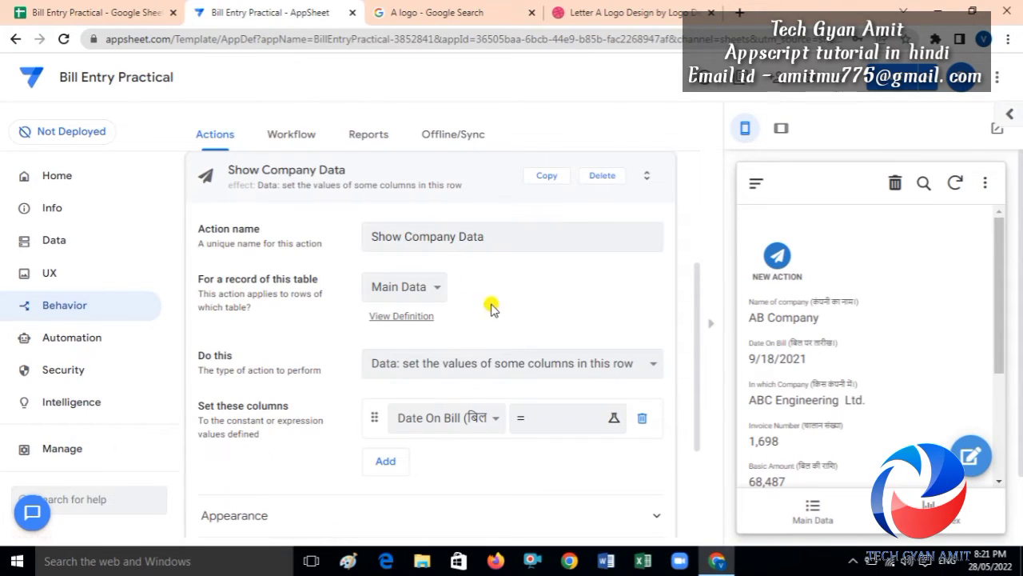
Apply the action to the Comp Info table and set its type to App: go to another view within this app.
left_click(442, 288)
left_click(415, 310)
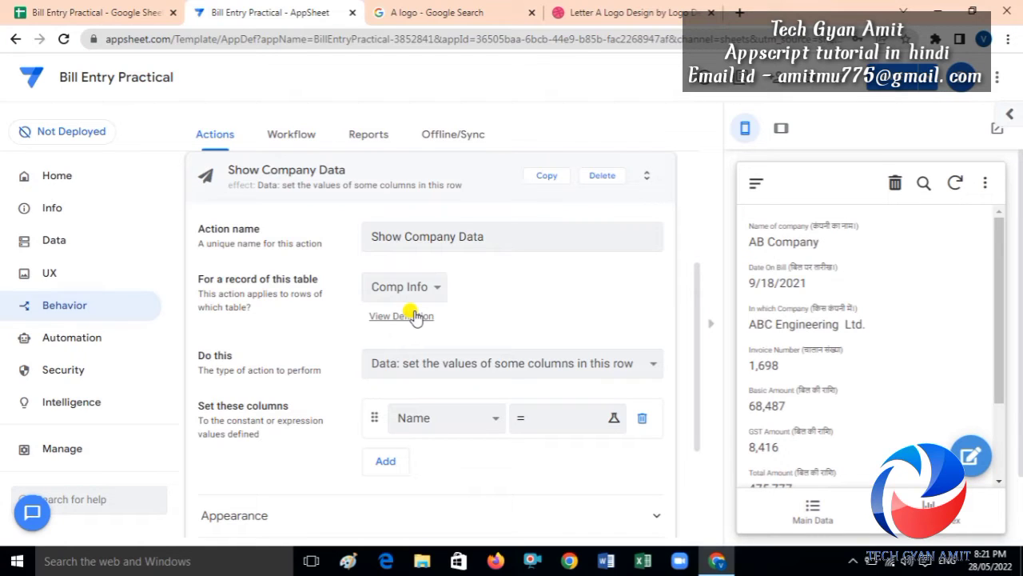
left_click(442, 369)
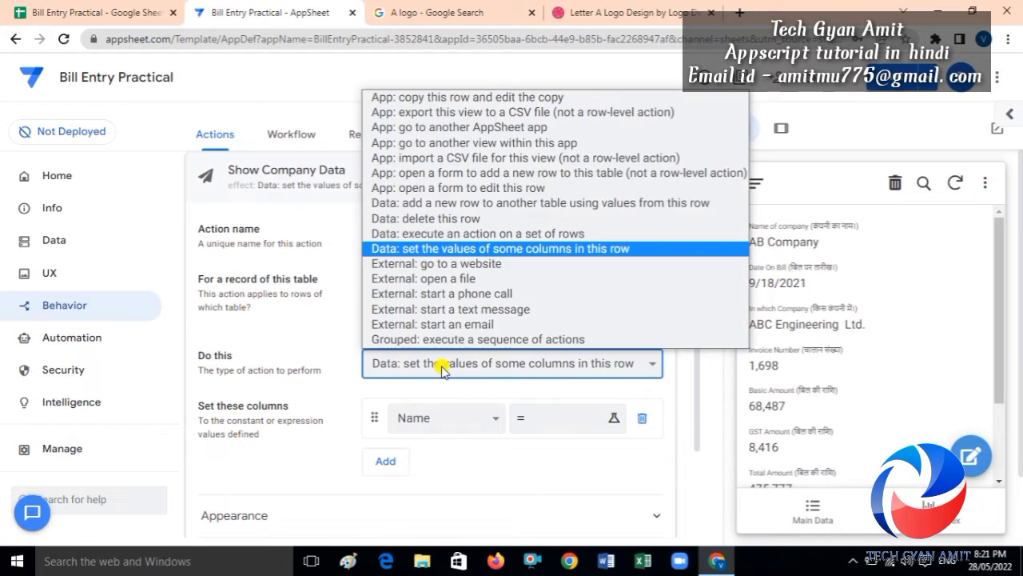
left_click(508, 146)
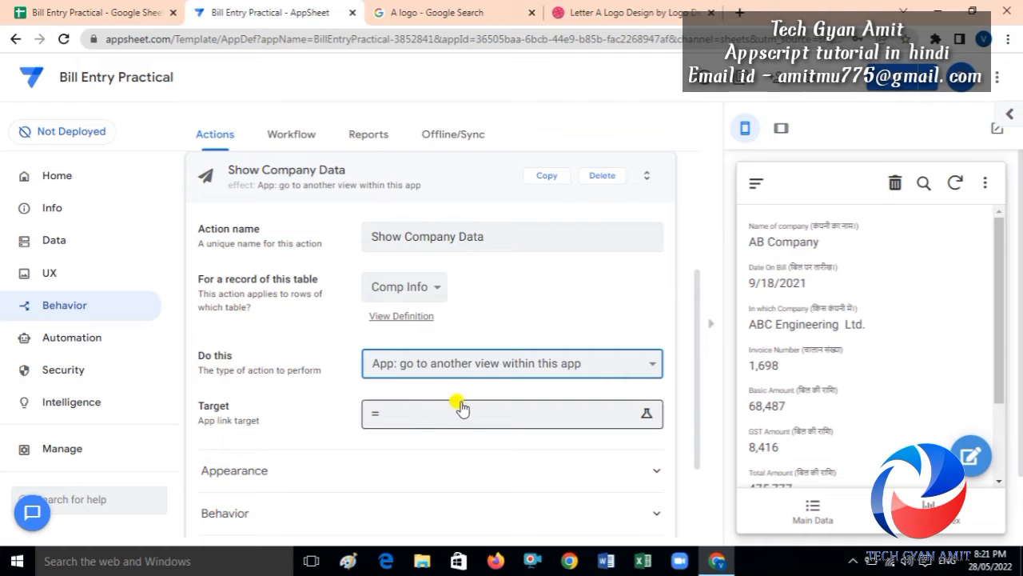
Start the action's target expression with ifs() and check the company columns in the spreadsheet's Main Data and Comp Info sheets.
left_click(417, 430)
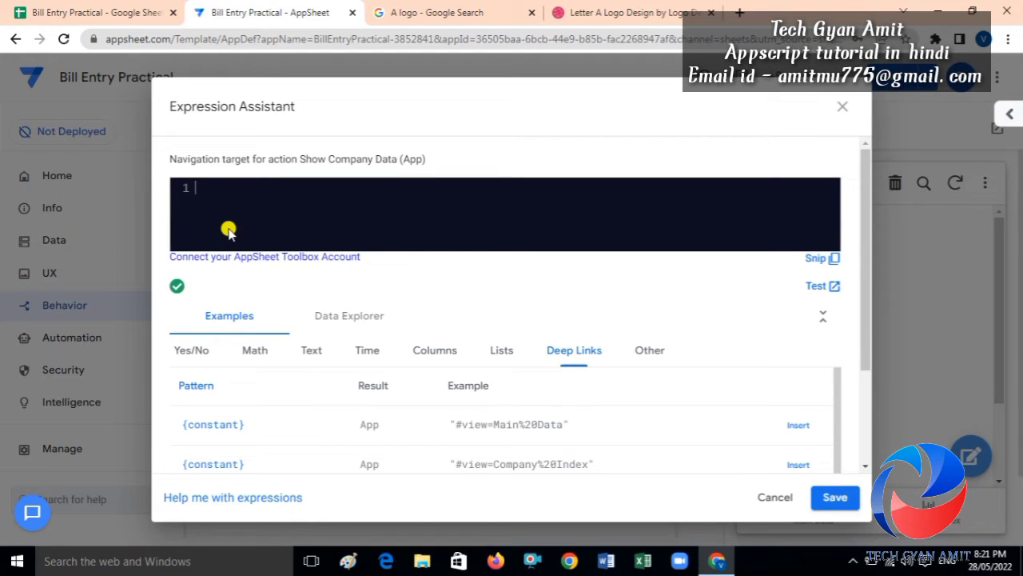
type("ifs")
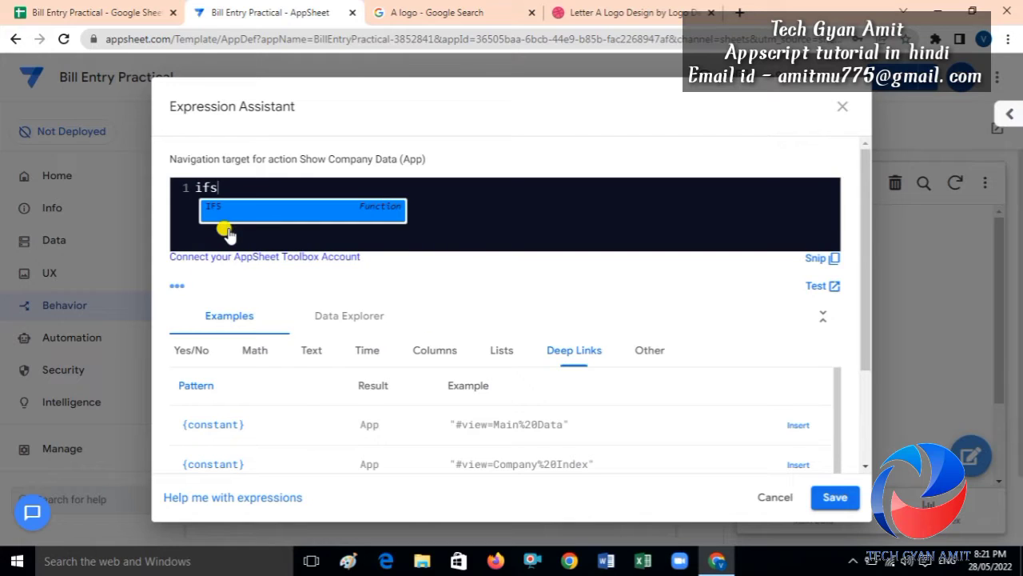
type("(")
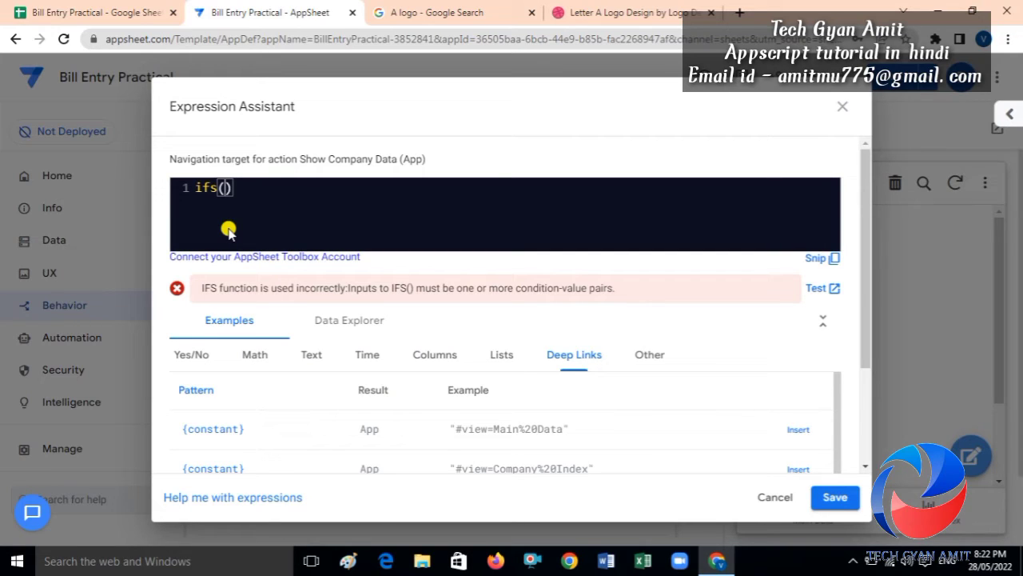
left_click(92, 12)
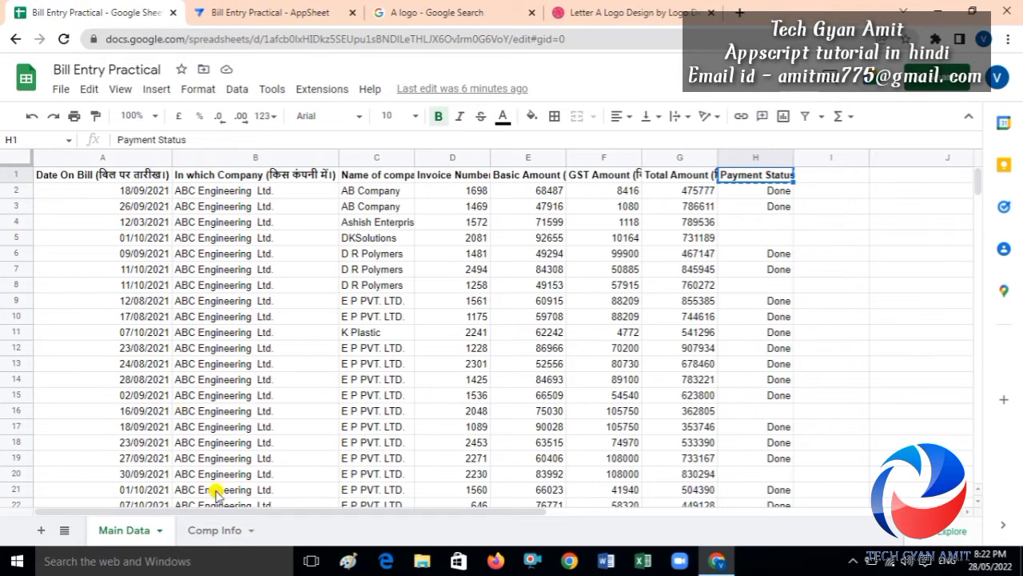
left_click(212, 530)
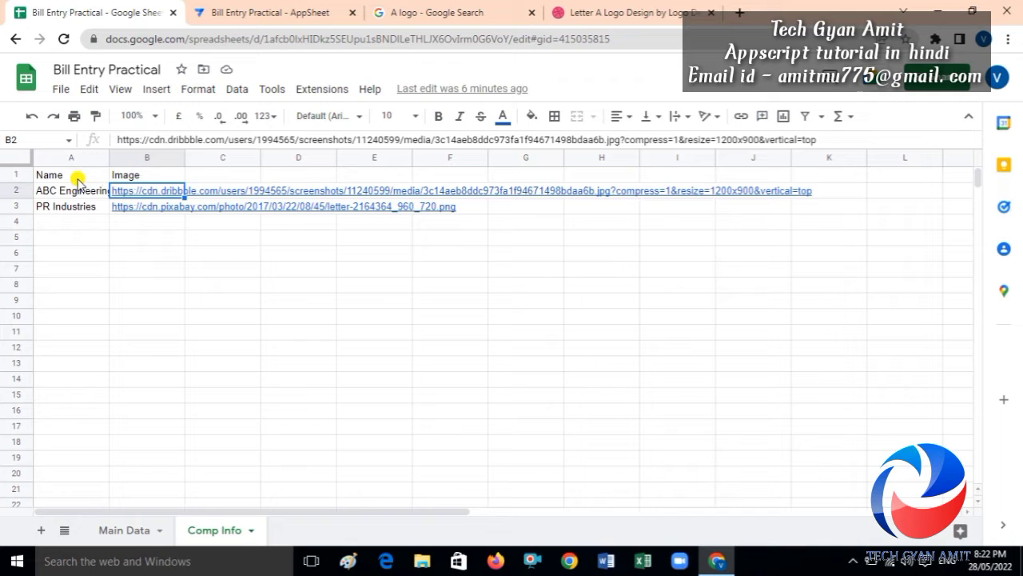
left_click(267, 16)
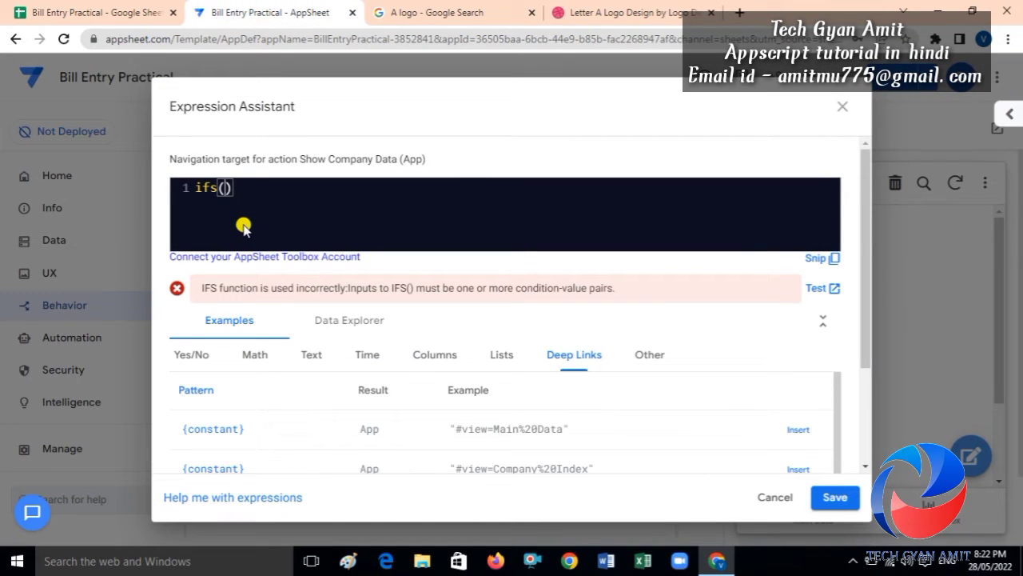
Enter [_THISROW].[Name]= as the start of the IFS condition, checking the column name in the Comp Info sheet.
type("[")
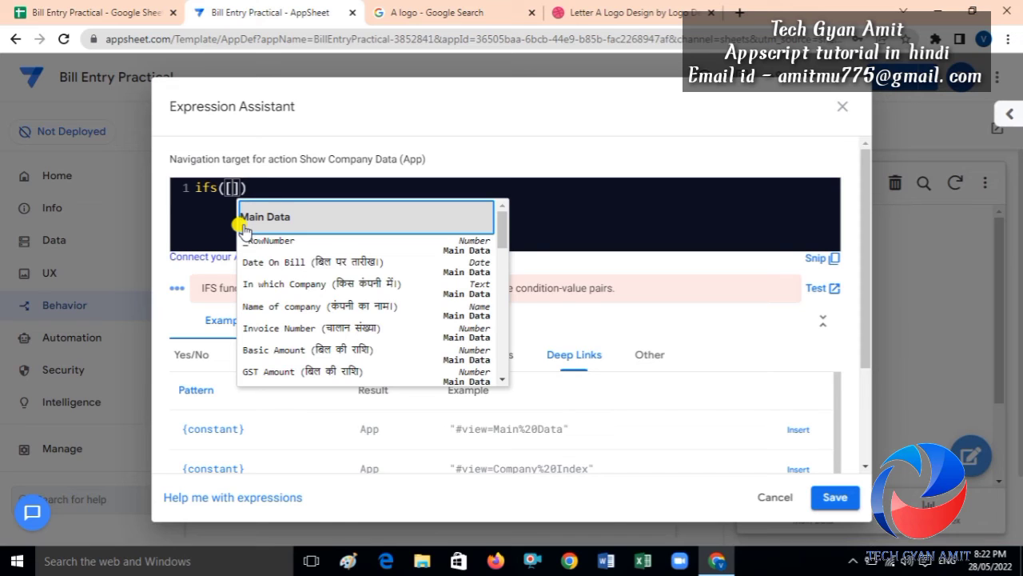
type("_")
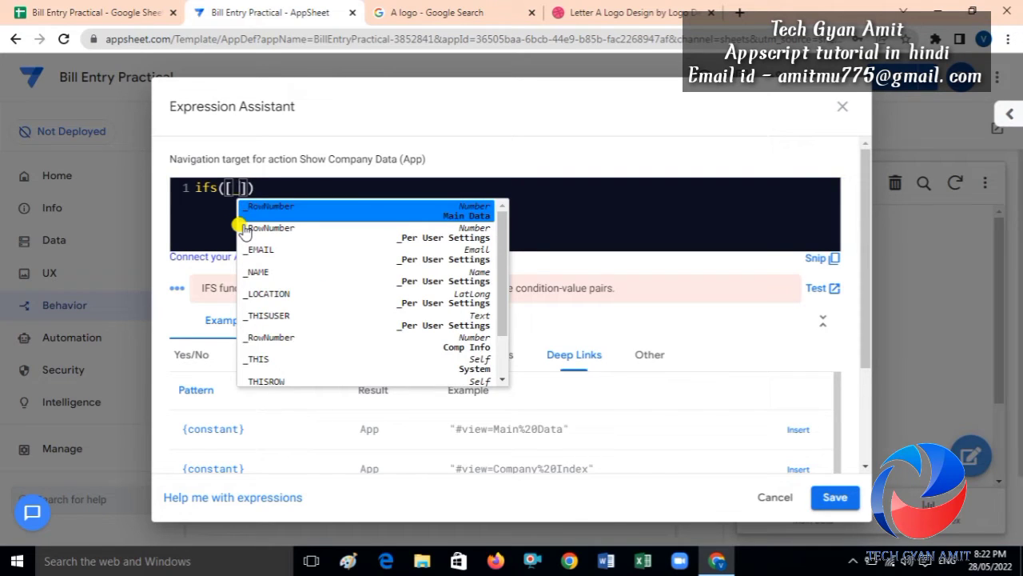
type("This")
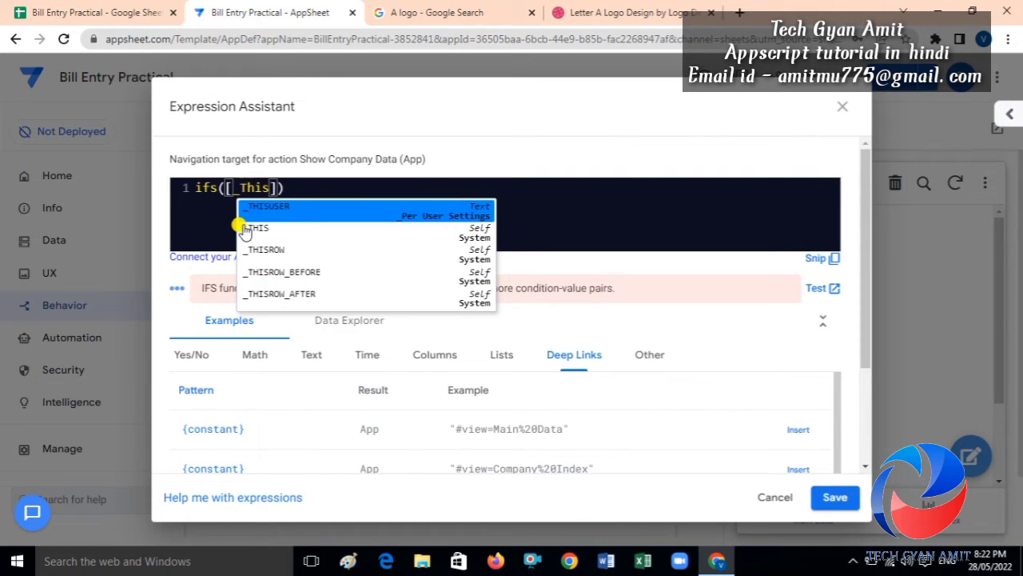
key("Down")
key("Down")
key("Return")
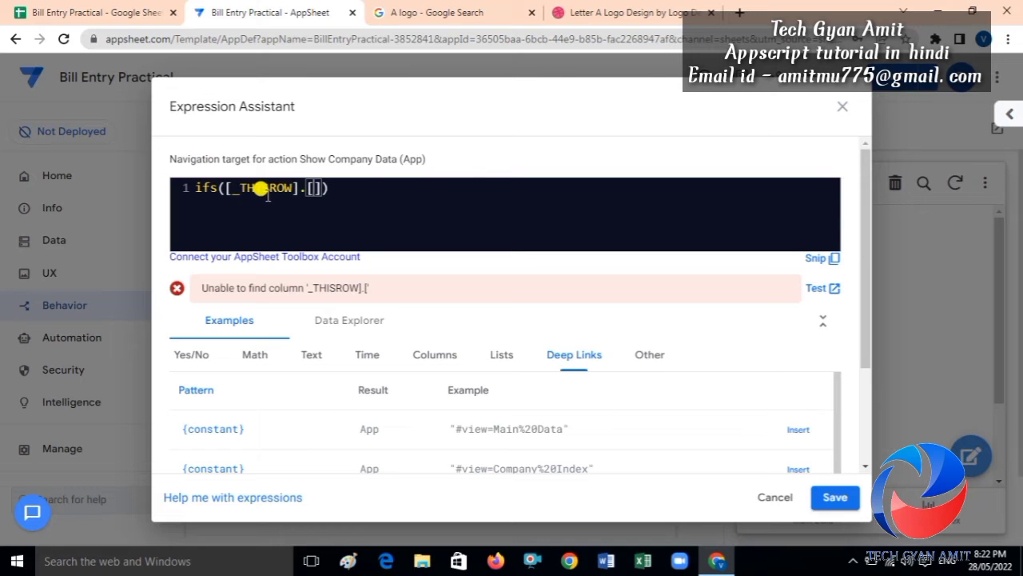
left_click(111, 11)
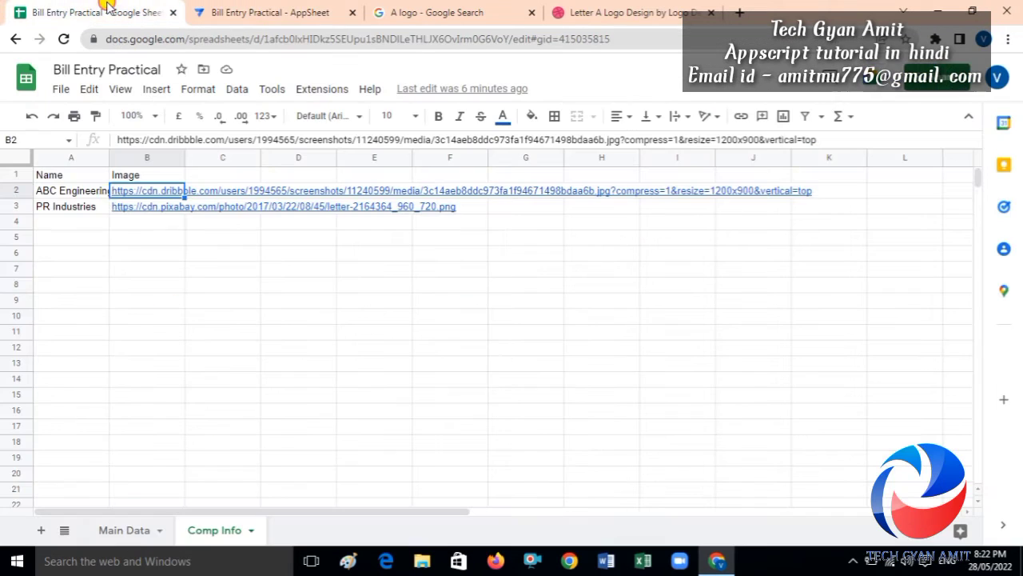
left_click(125, 194)
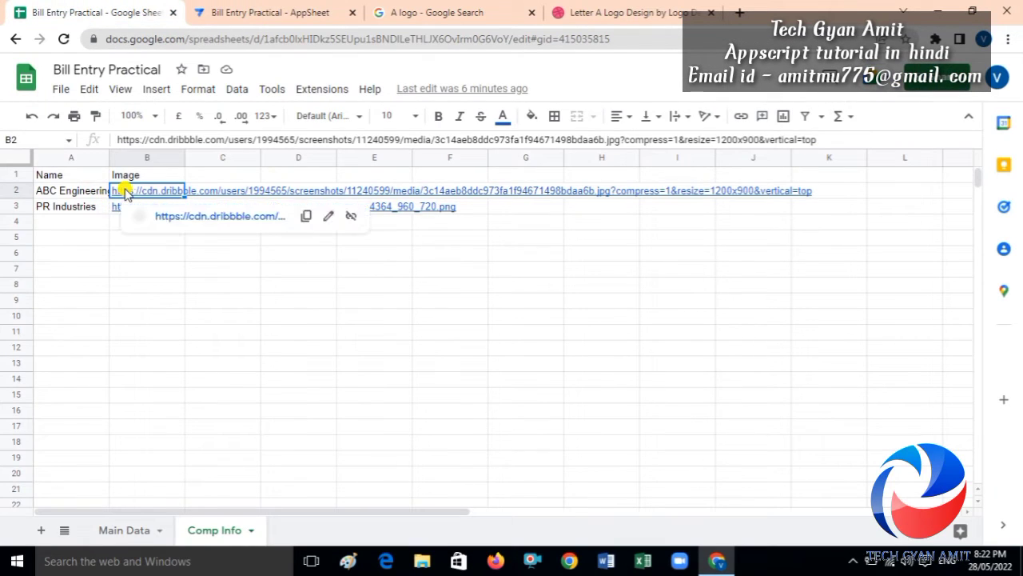
left_click(297, 11)
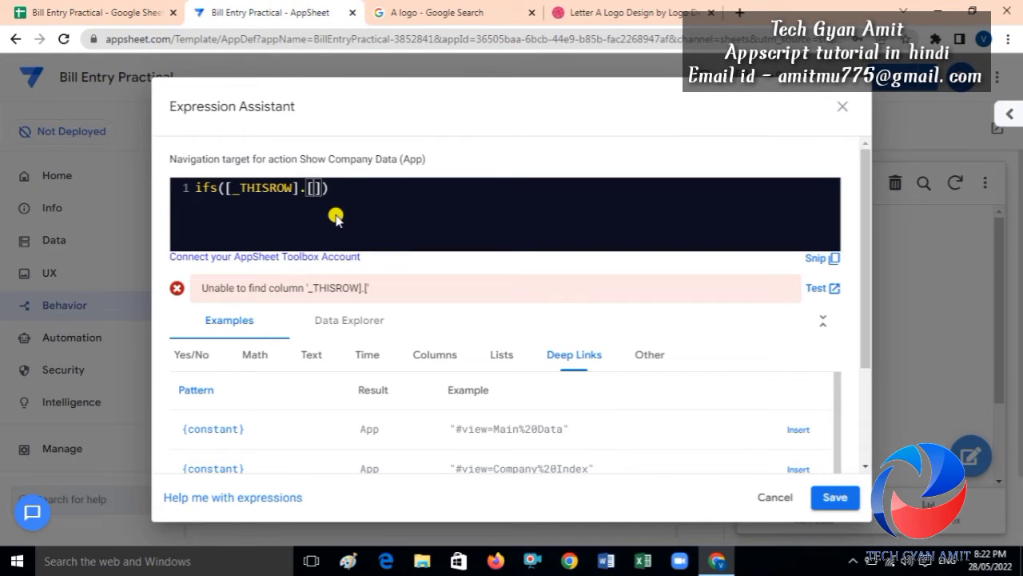
type("Name")
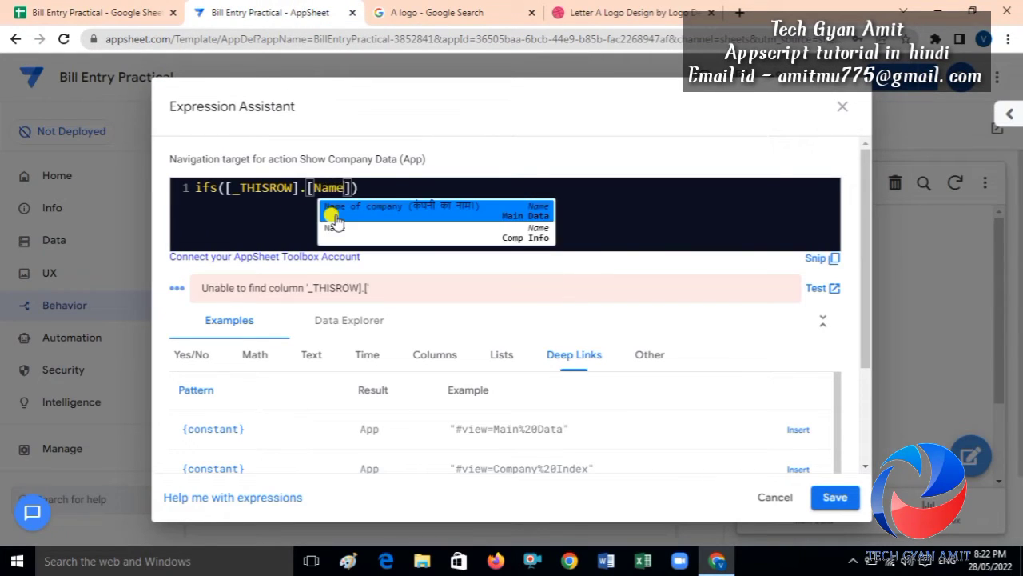
left_click(335, 216)
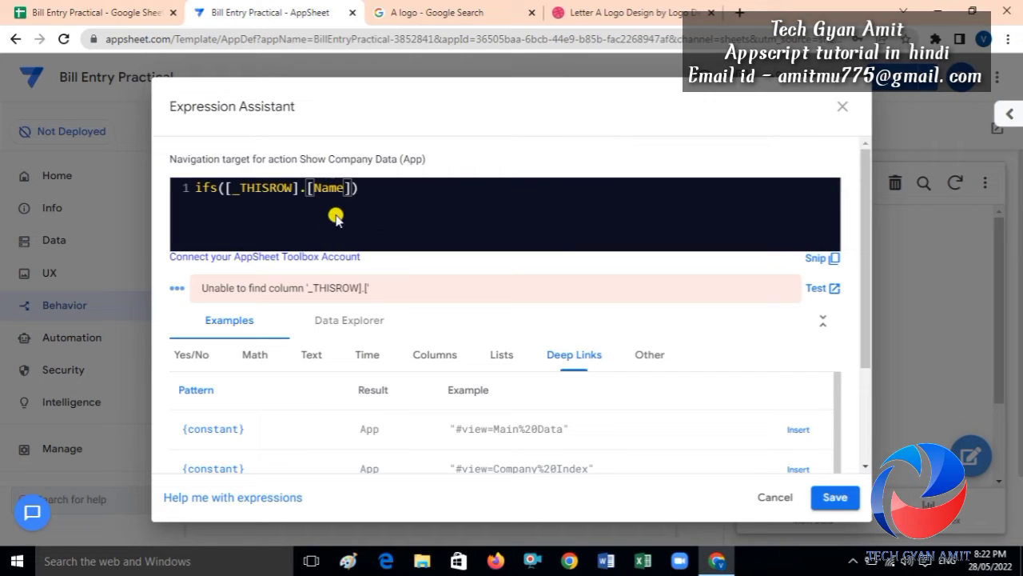
type("=")
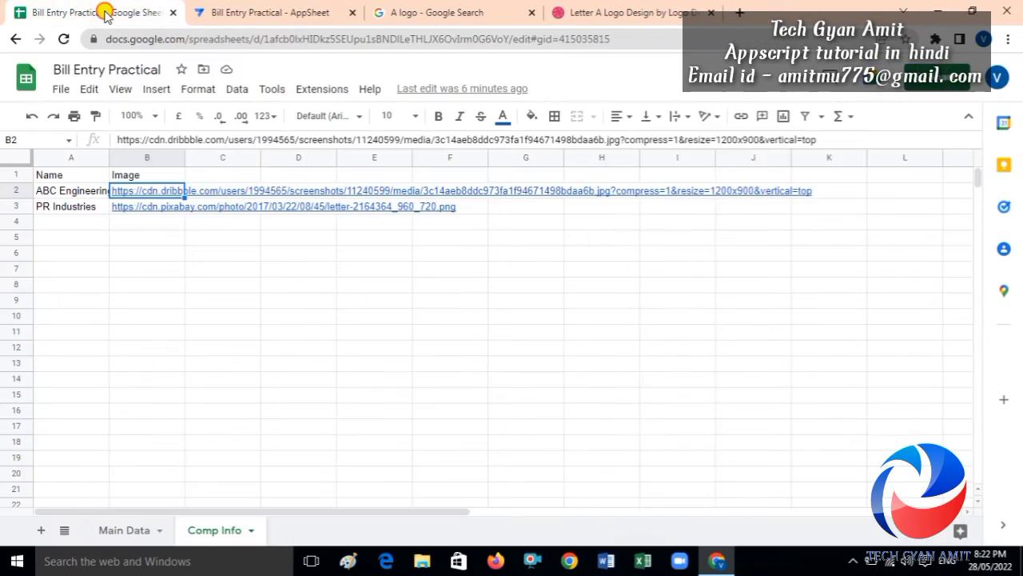
Complete the IFS condition with "ABC Engineering Ltd." copied from cell A2 of the Comp Info sheet, and recheck that cell.
left_click(108, 13)
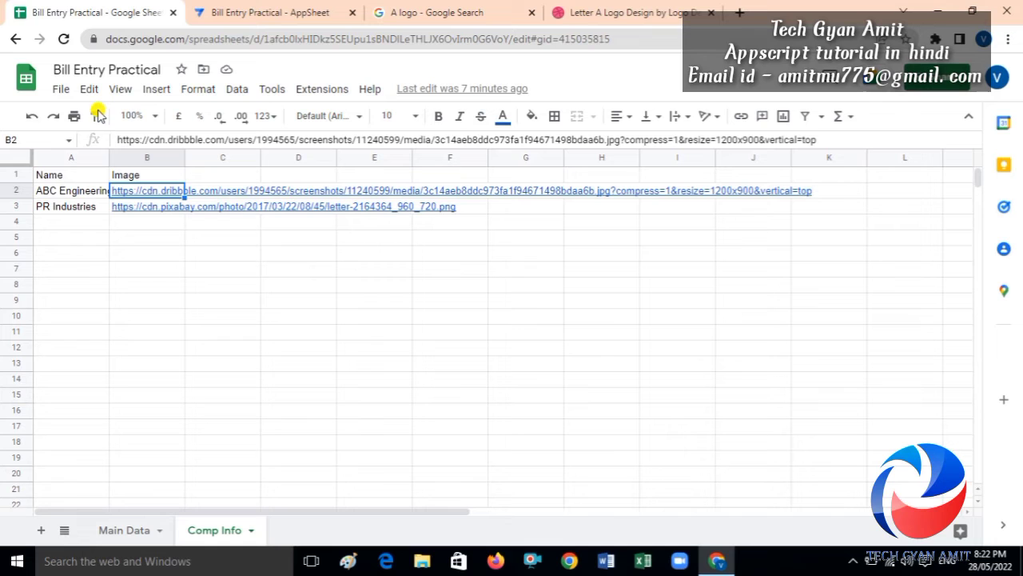
left_click(73, 195)
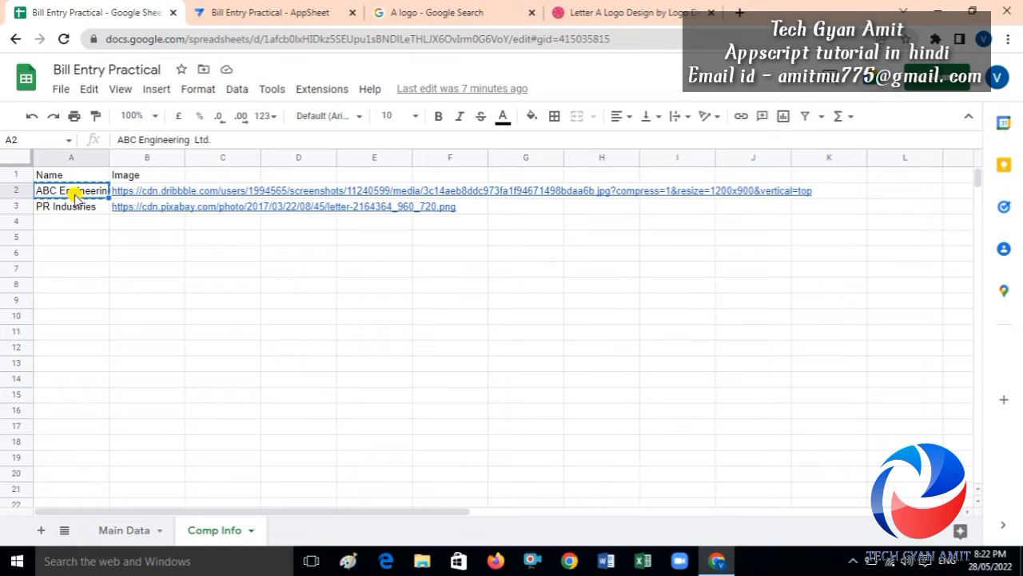
left_click(233, 14)
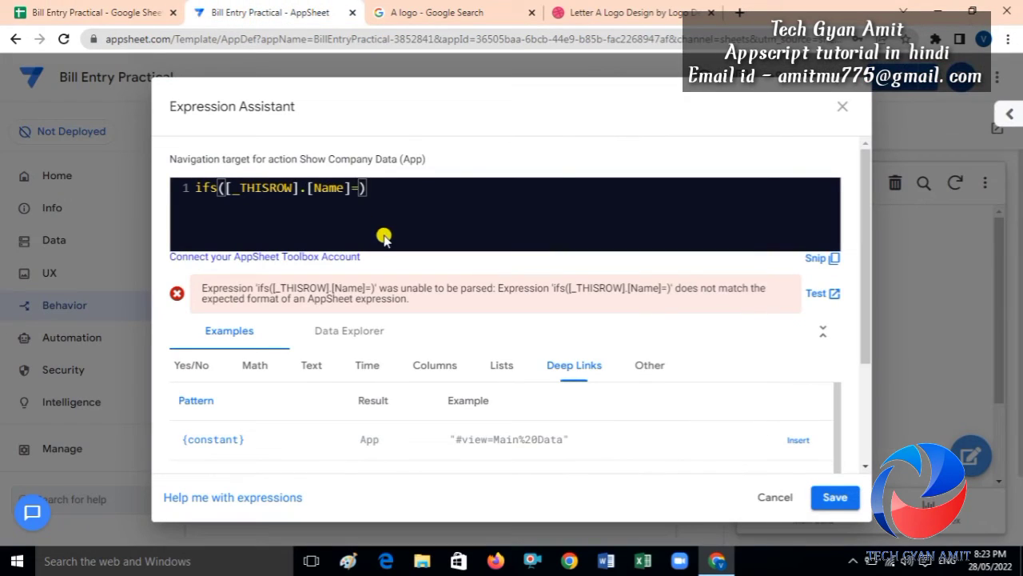
type("\"")
type("ABC Engineering  Ltd.")
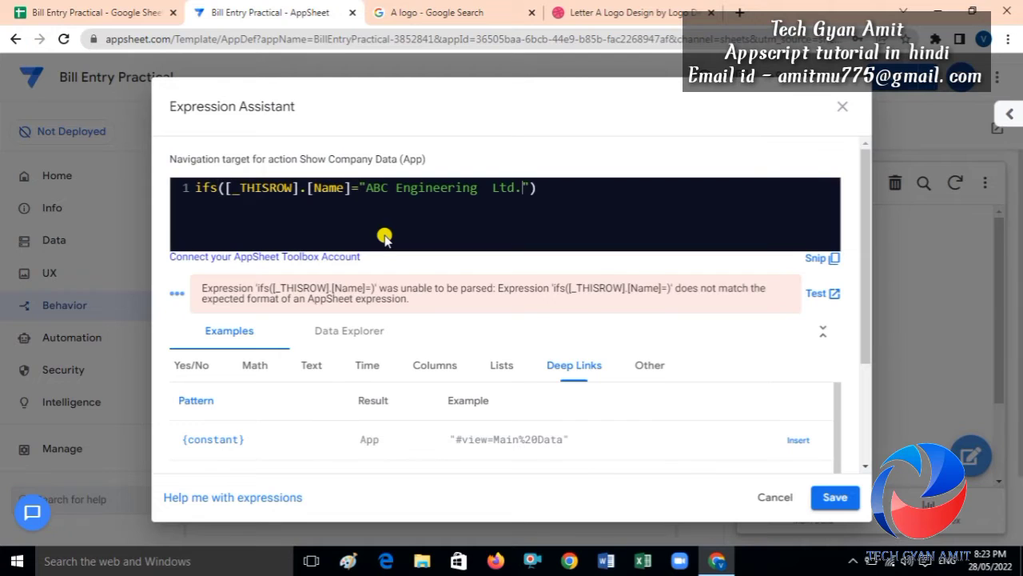
key("Right")
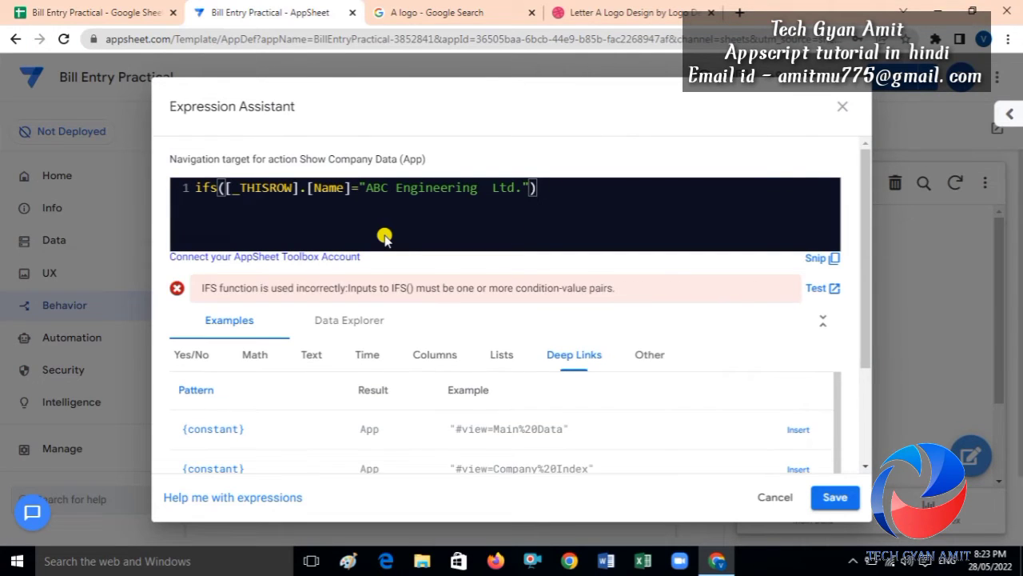
left_click(110, 13)
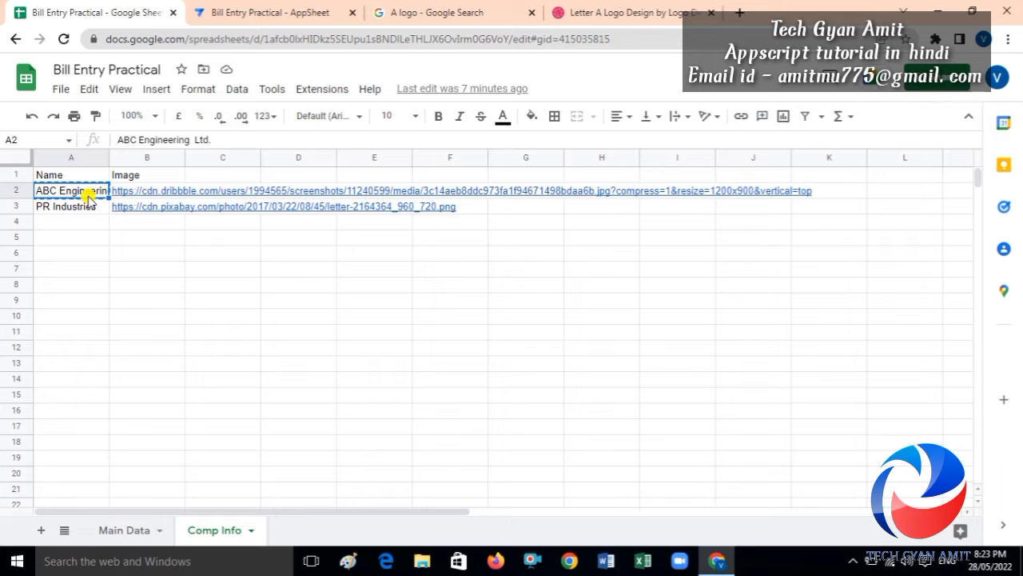
left_click(248, 11)
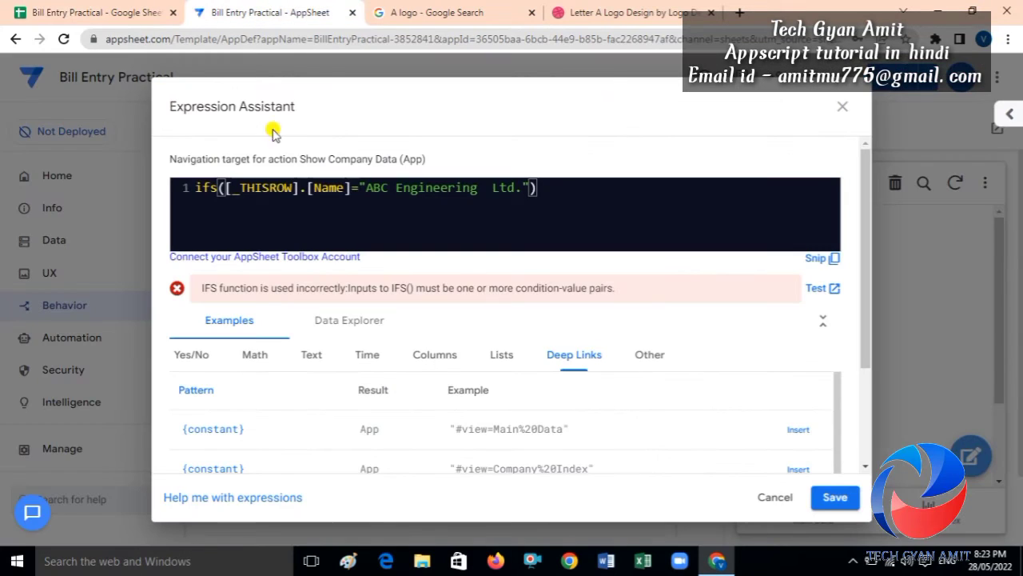
type(",Link")
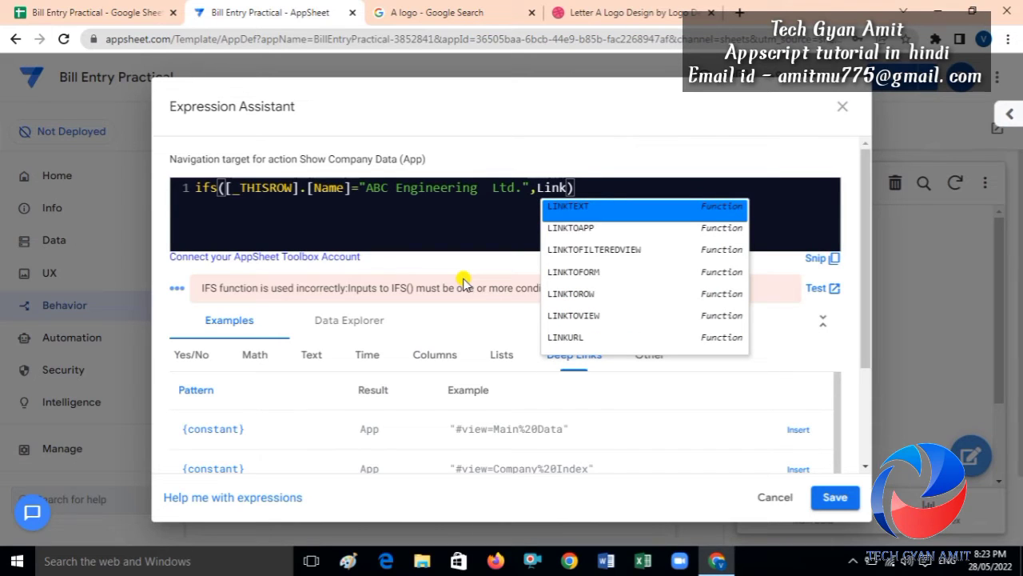
key("Down")
key("Down")
key("Return")
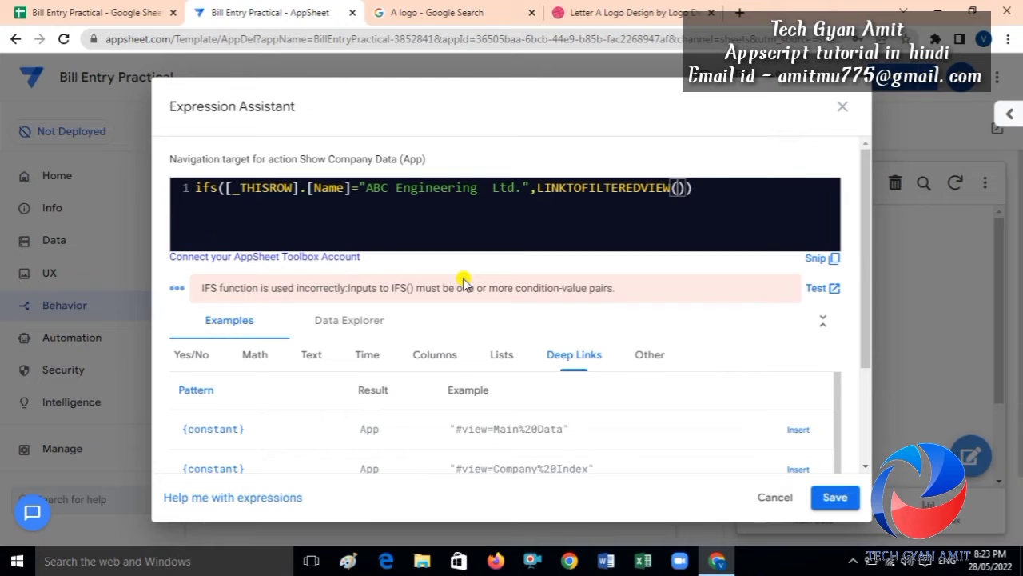
Look up the LINKTOFILTEREDVIEW syntax in the deep link examples and close the expression without saving.
left_click(648, 369)
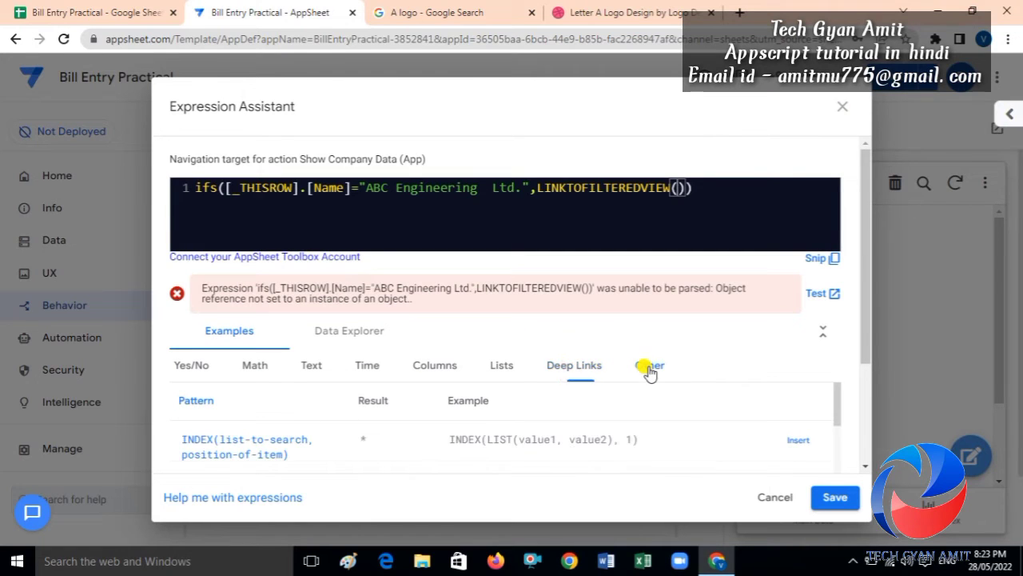
left_click(575, 372)
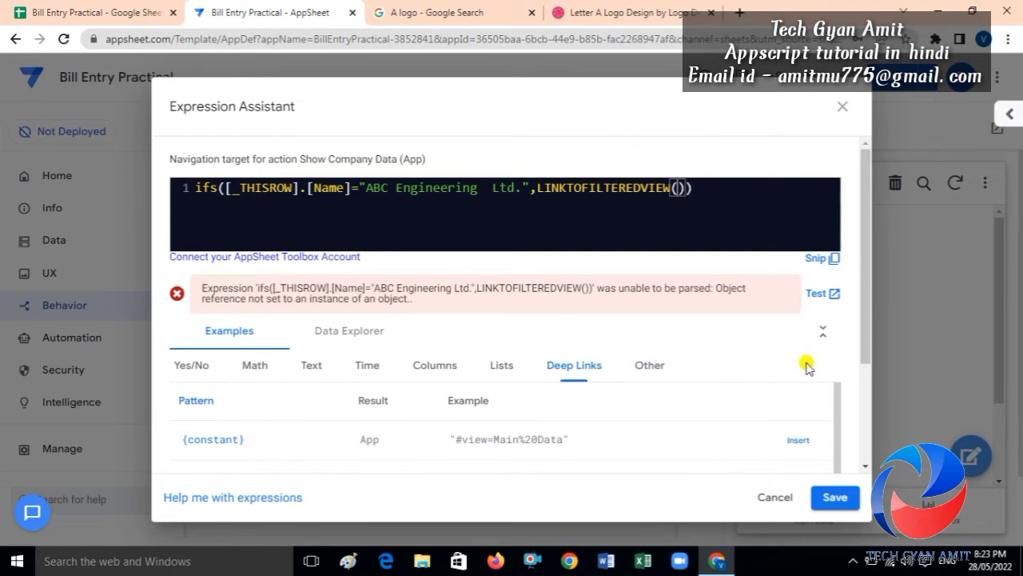
left_click_drag(868, 350, 886, 504)
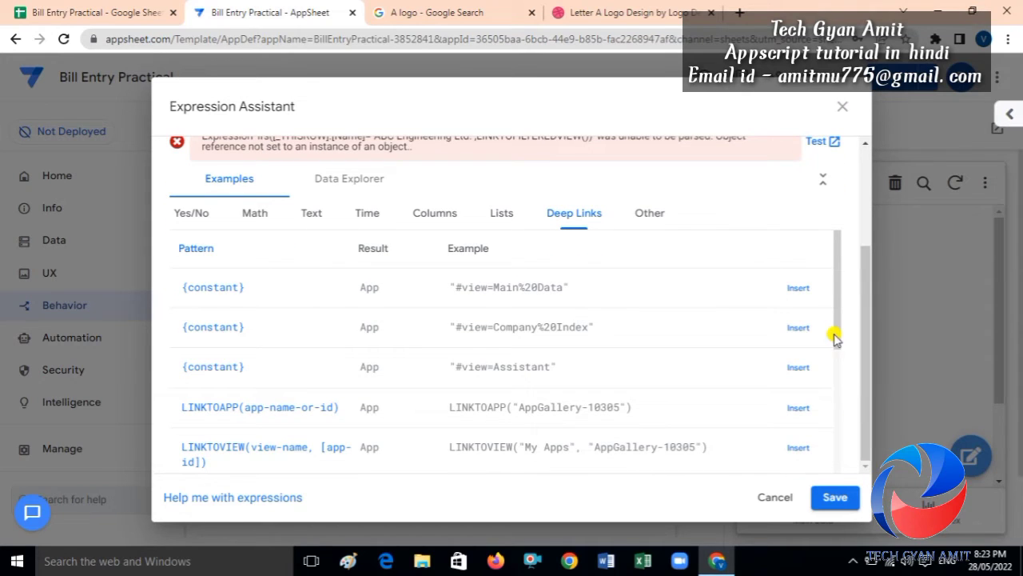
left_click_drag(834, 336, 833, 461)
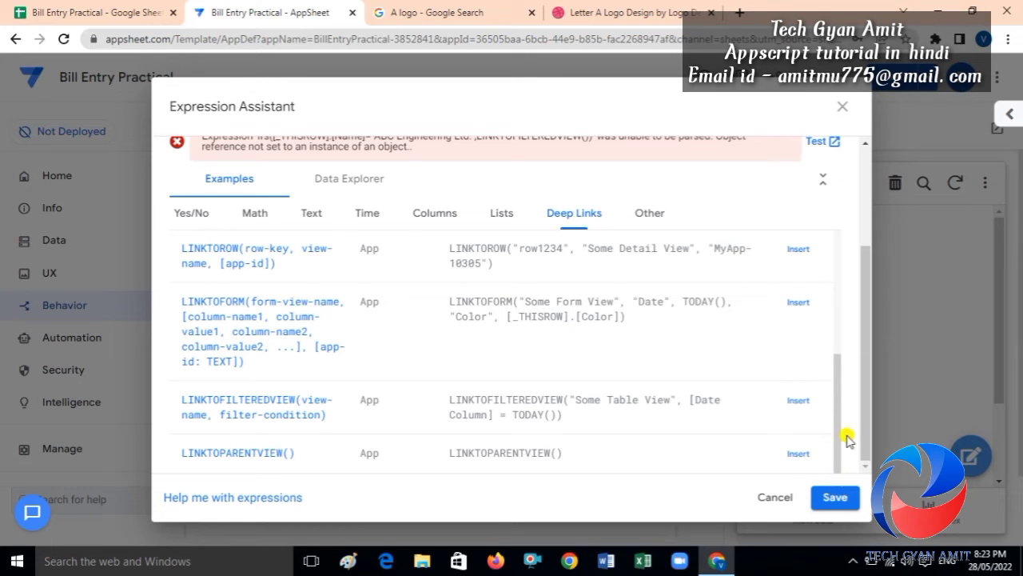
scroll(862, 408, "up", 5)
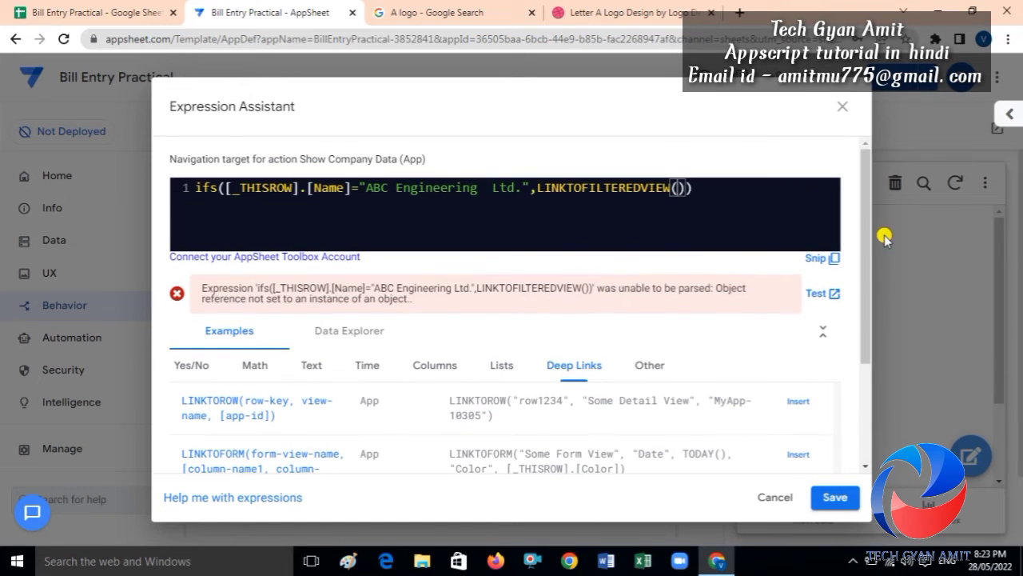
left_click(841, 109)
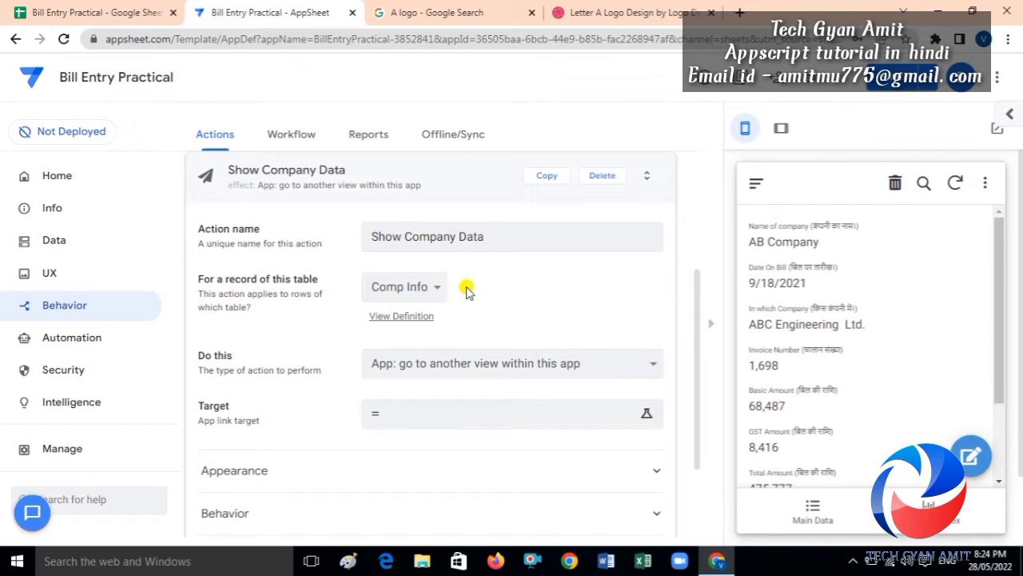
Show the system views and look through the app's view list for the exact name of the Main Data view.
left_click(53, 274)
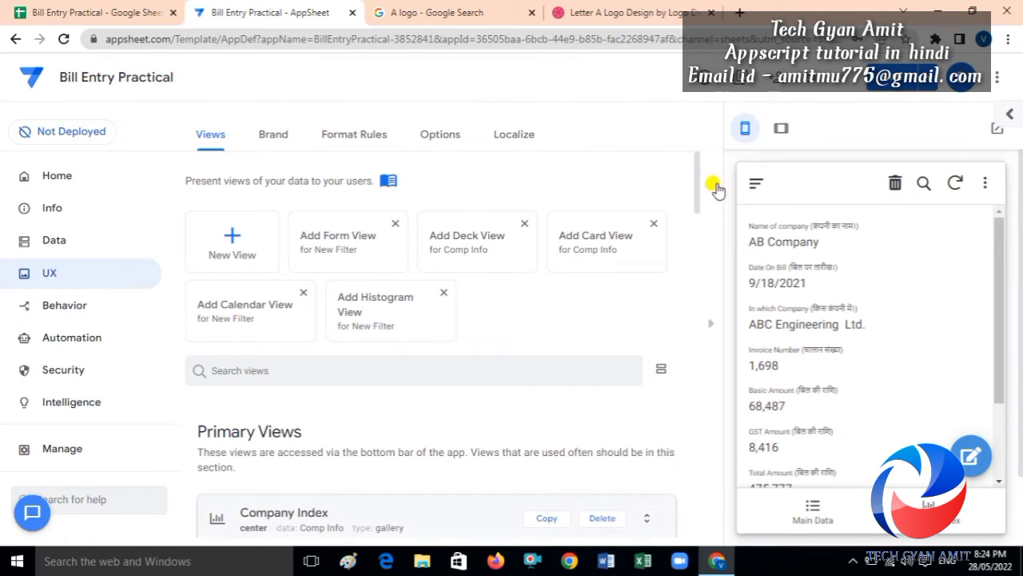
left_click_drag(696, 200, 718, 480)
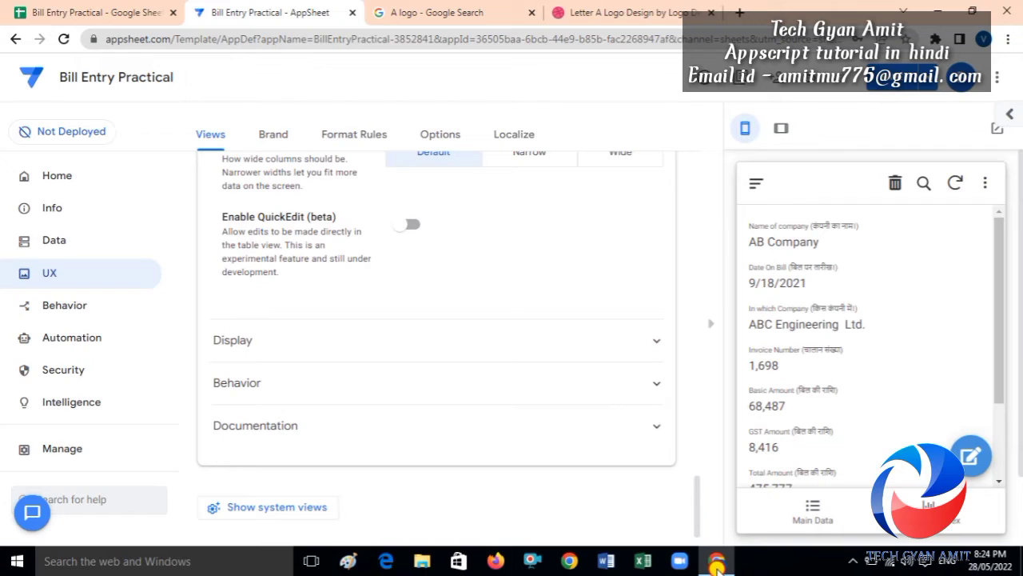
left_click(270, 518)
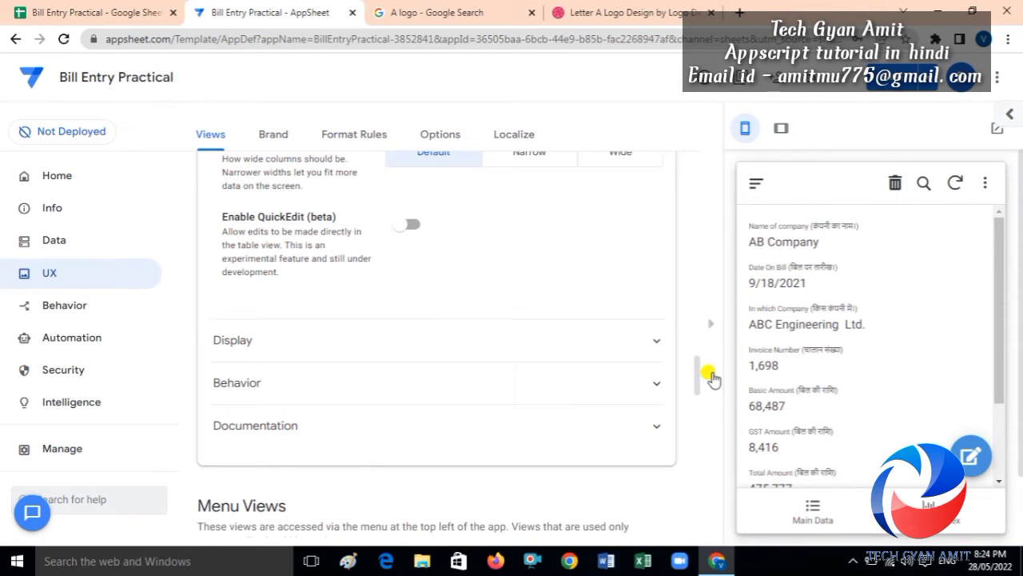
left_click_drag(701, 373, 690, 524)
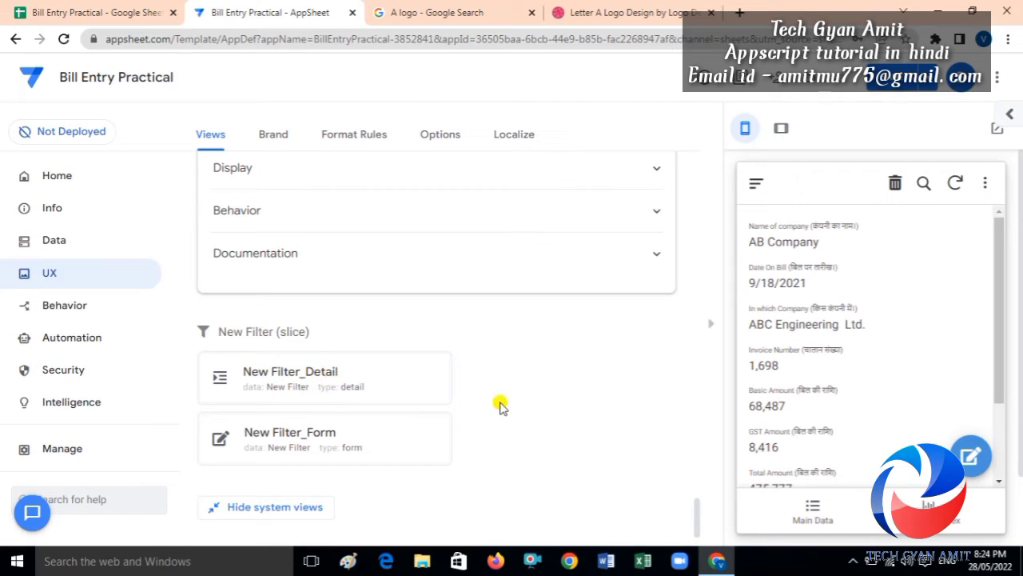
left_click_drag(698, 516, 698, 448)
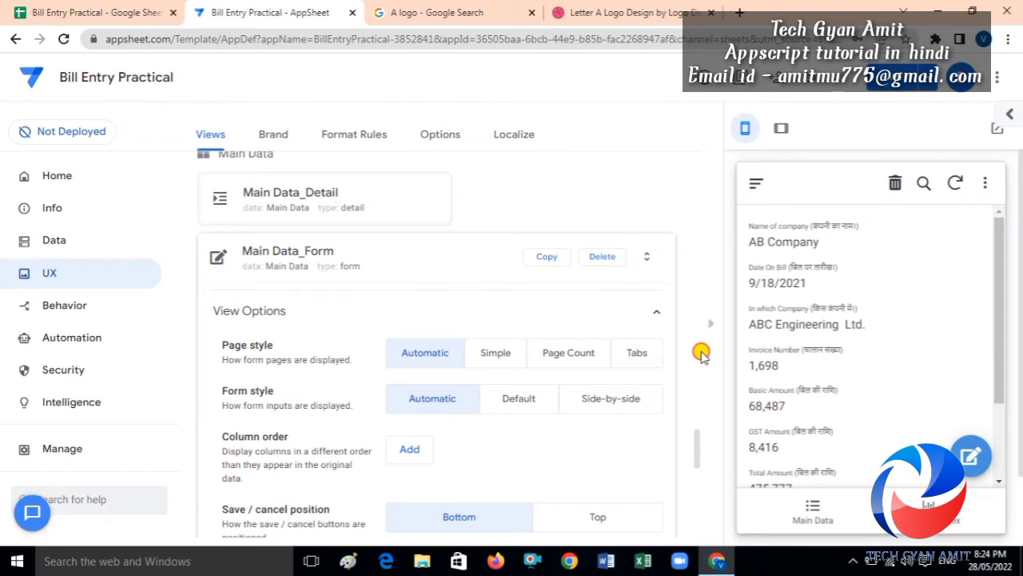
left_click_drag(695, 440, 698, 286)
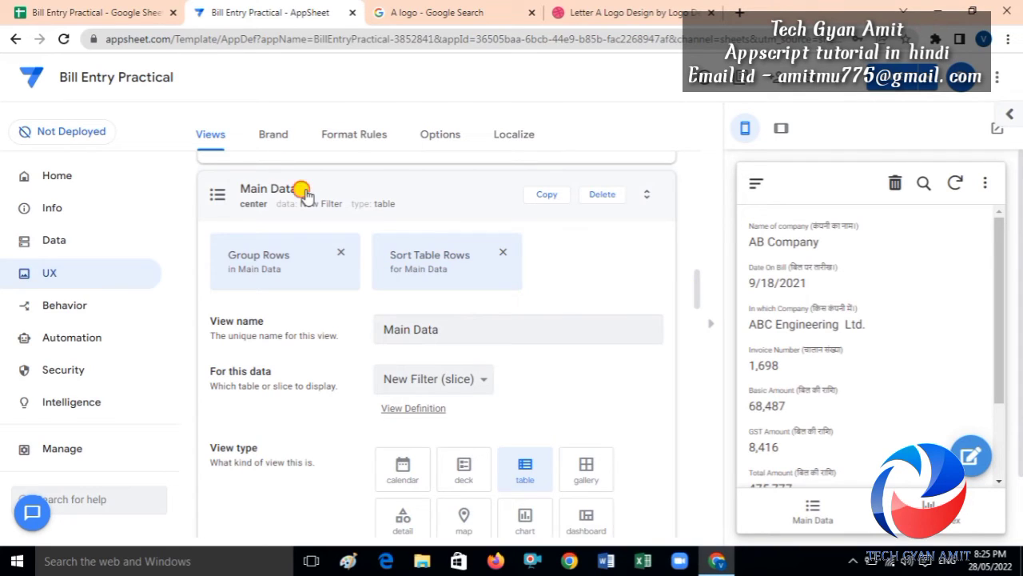
left_click_drag(296, 190, 243, 192)
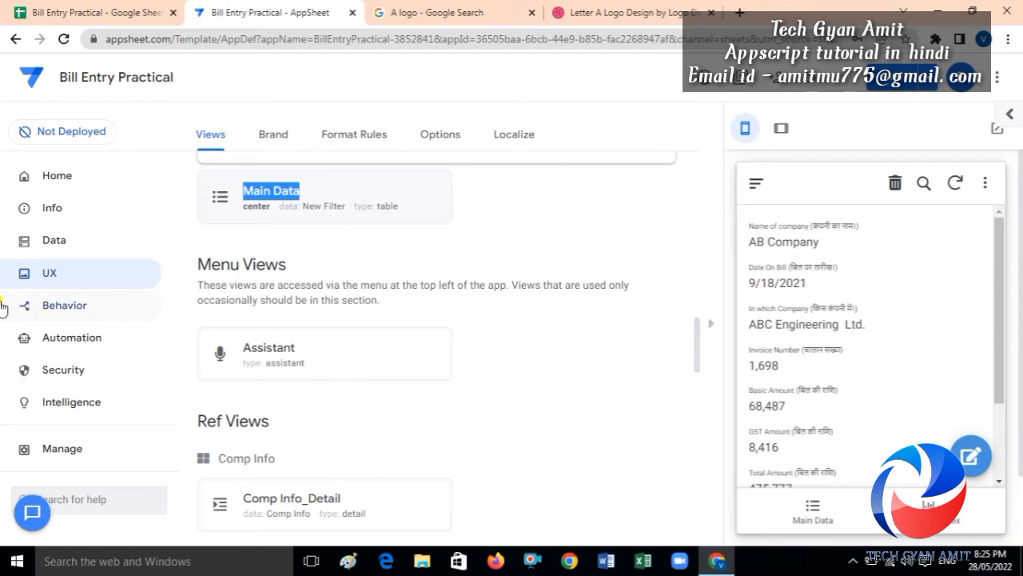
Reopen the Show Company Data action's target expression and start it with IFS().
left_click(52, 311)
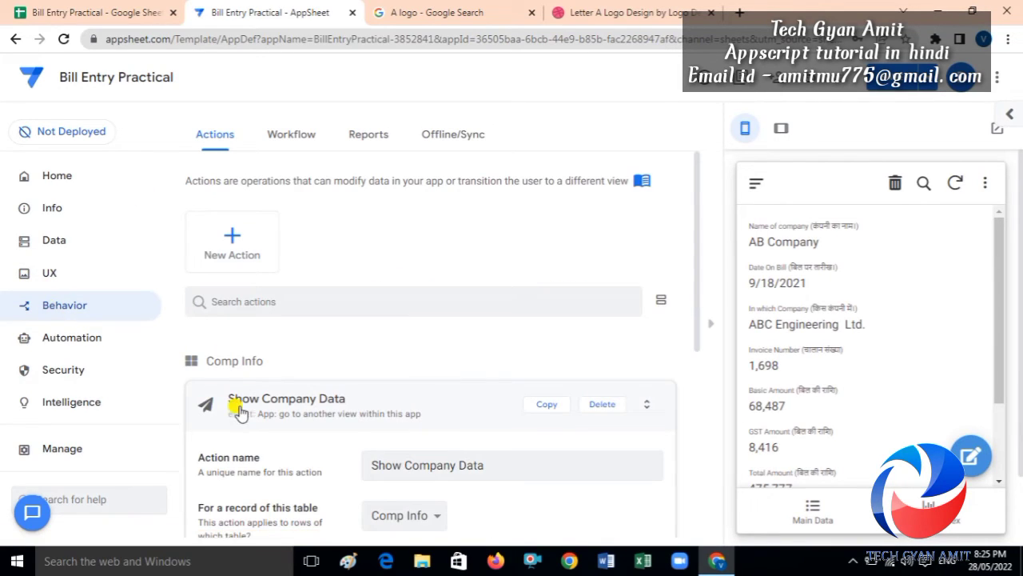
left_click_drag(697, 317, 695, 449)
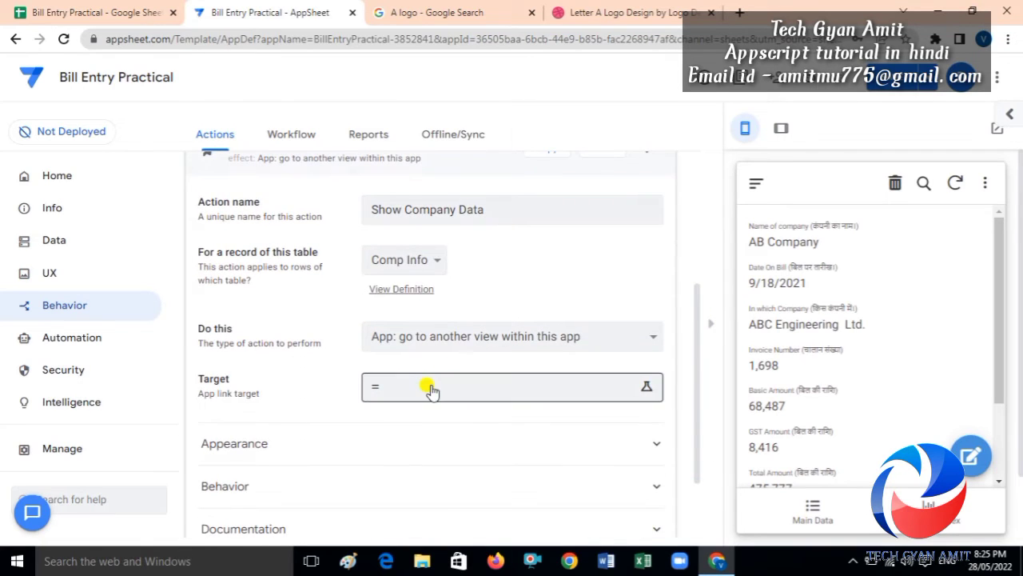
left_click(429, 388)
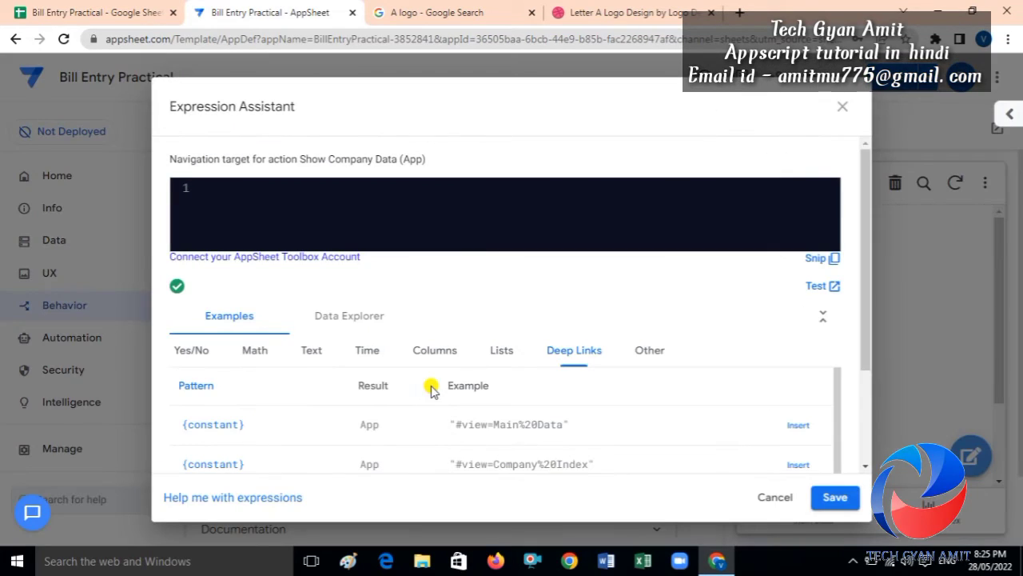
type("if")
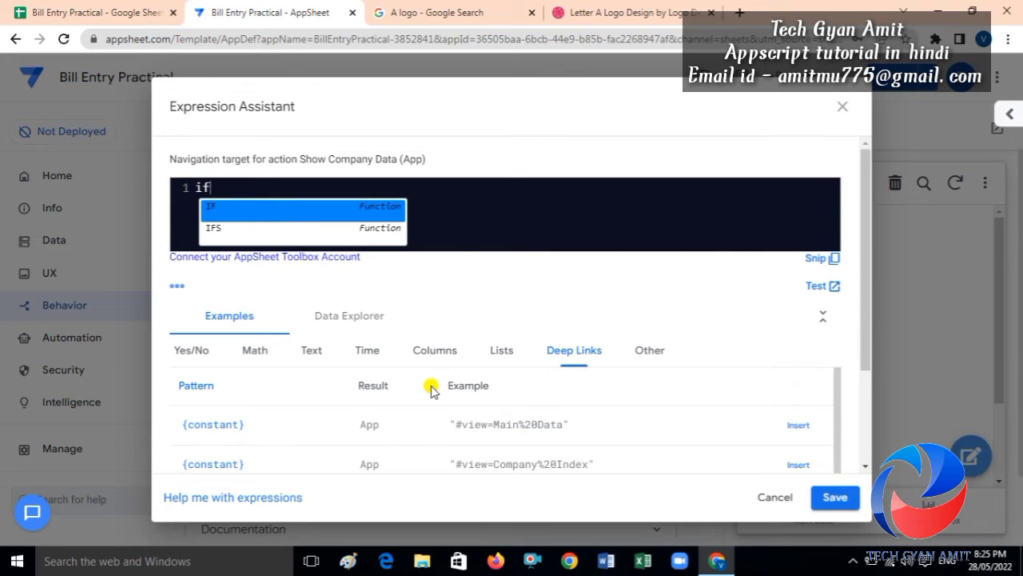
key("Down")
key("Return")
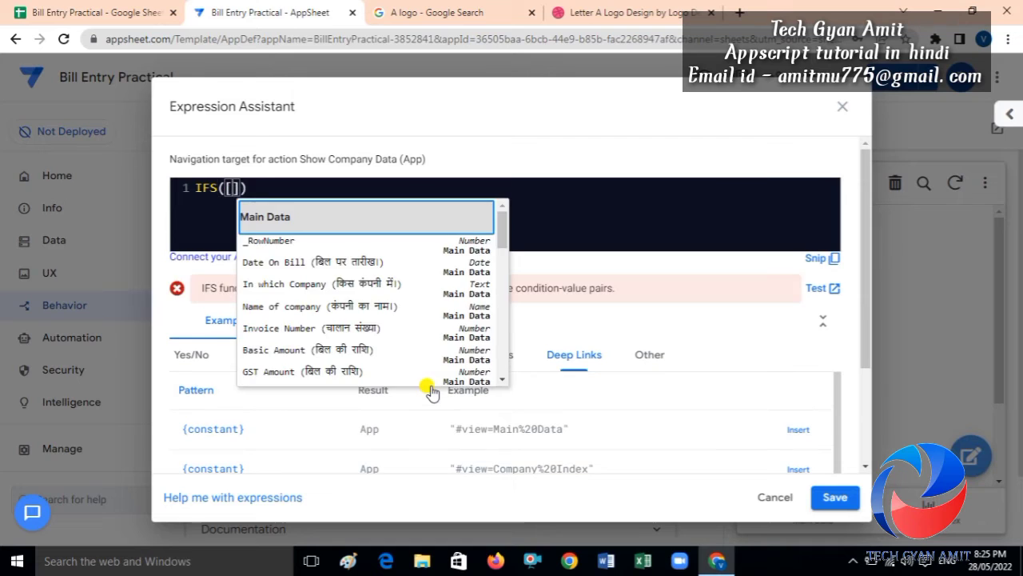
Enter [_THISROW].[Name]="ABC" as the condition of the IFS expression.
type("[_Thi")
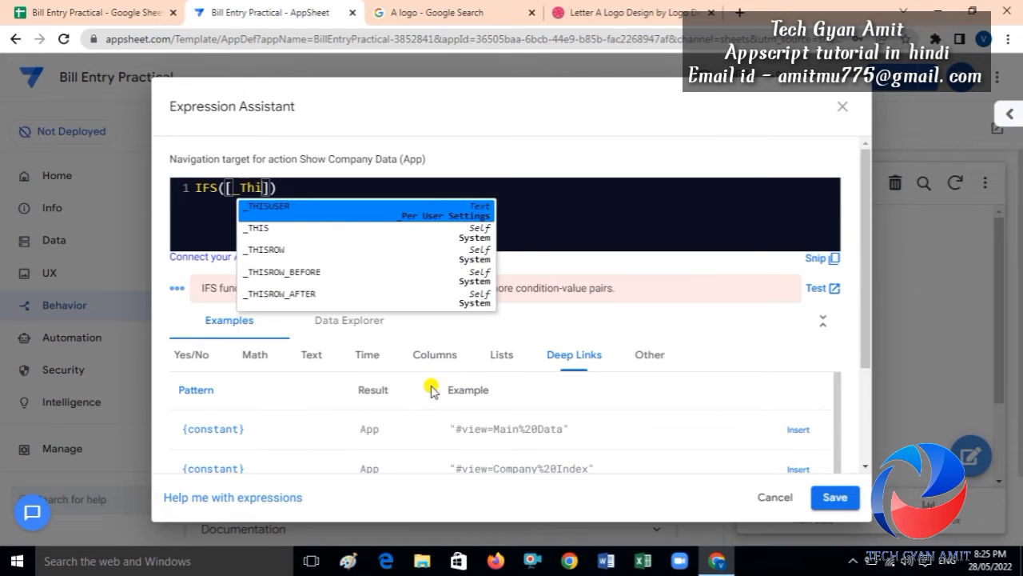
key("Down")
key("Down")
key("Return")
type(".[")
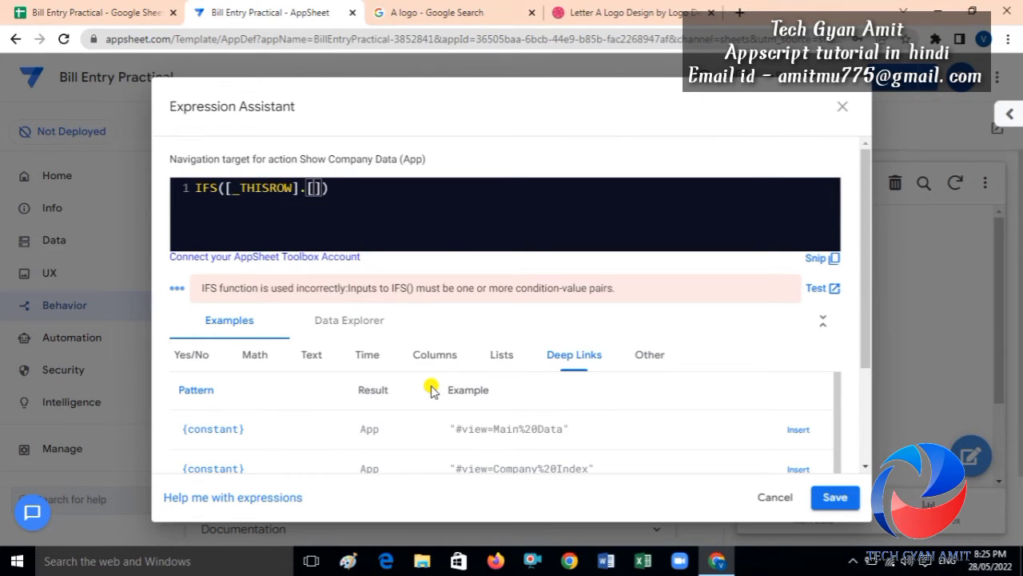
type("Name")
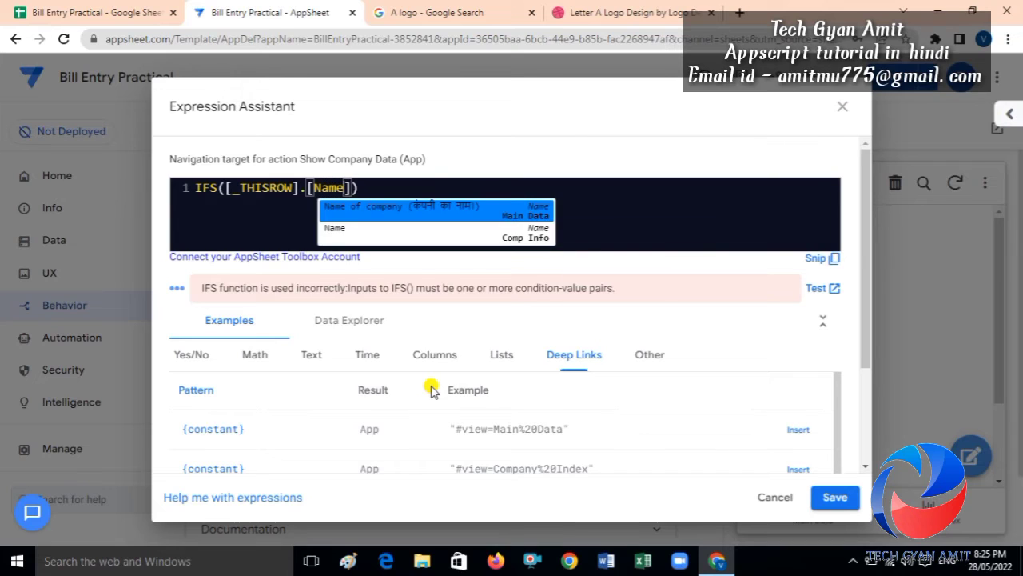
key("Return")
type("=")
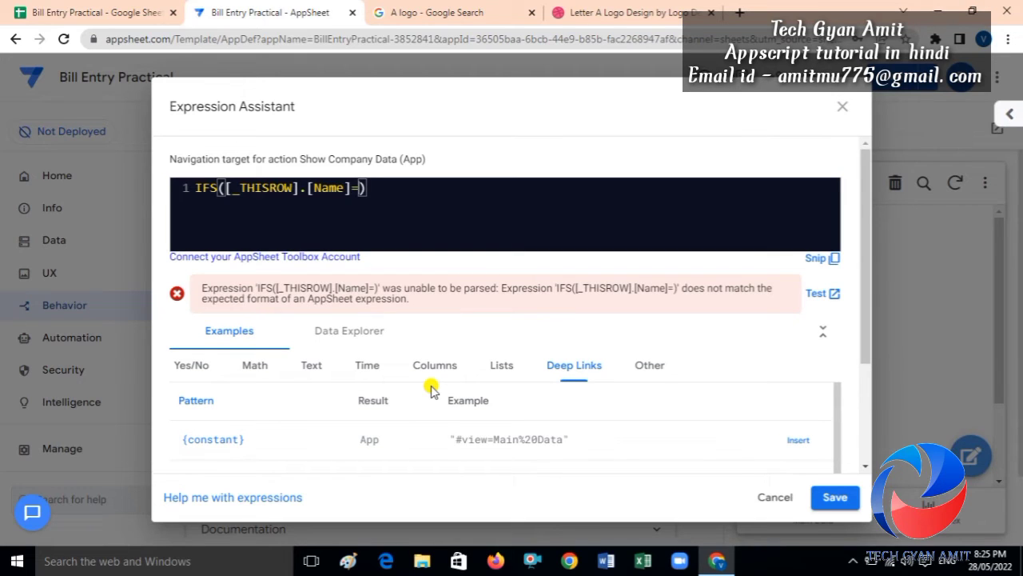
type("\"ABC")
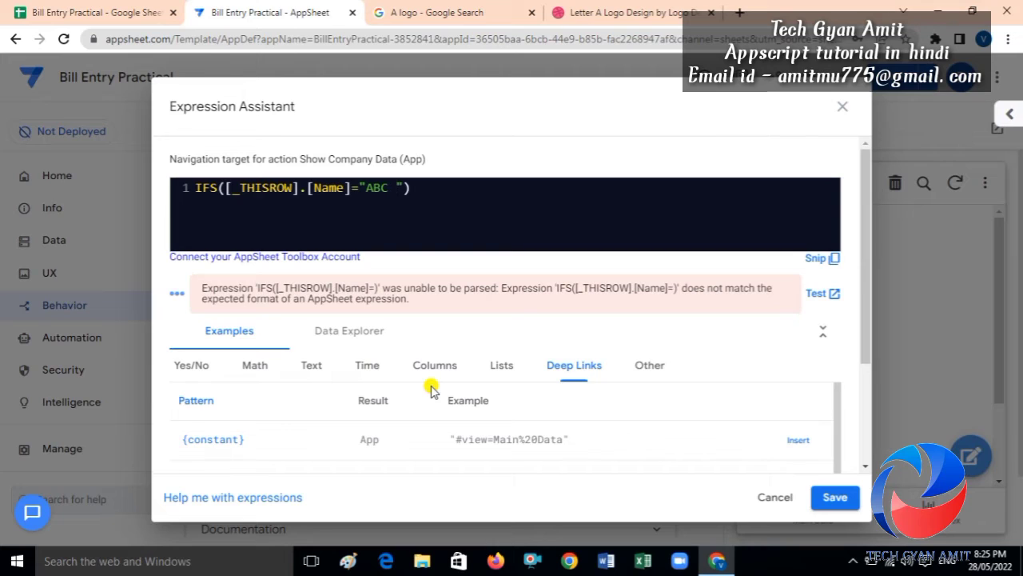
key("BackSpace")
key("Right")
Add LINKTOFILTEREDVIEW() as the IFS result, with "Main Data" as its view name argument.
type(",Link")
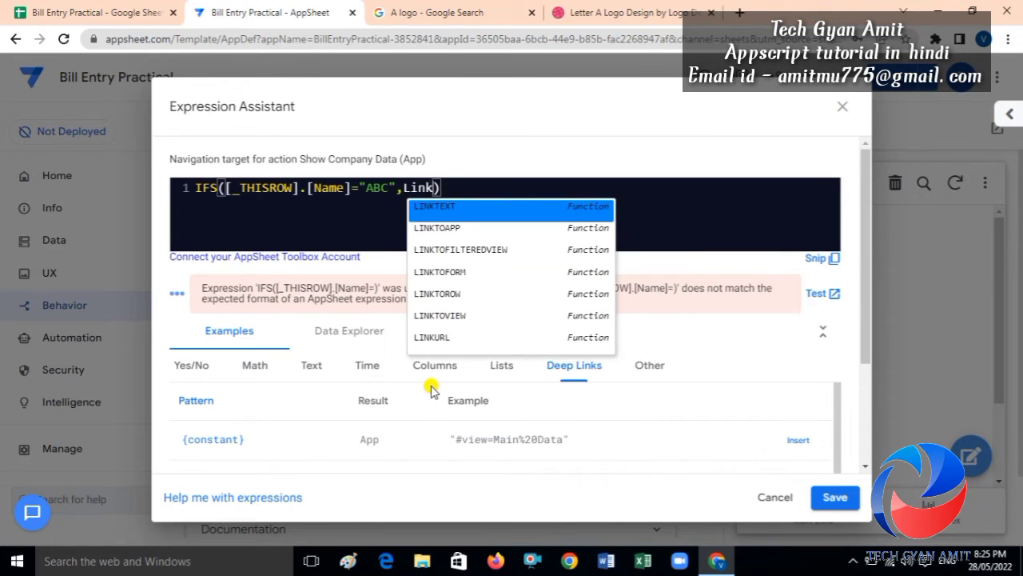
key("Down")
key("Down")
key("Return")
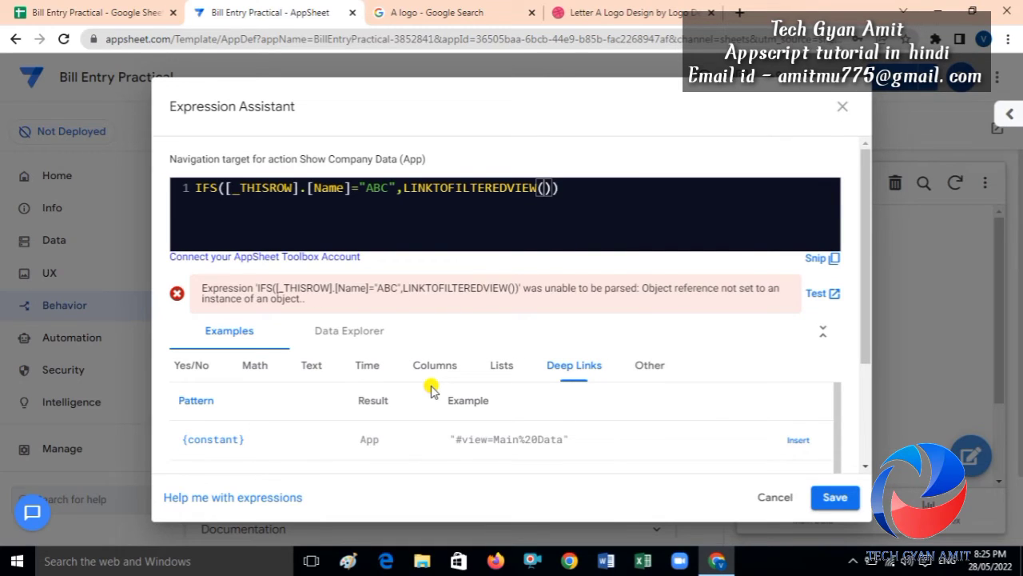
type("\"Main Data")
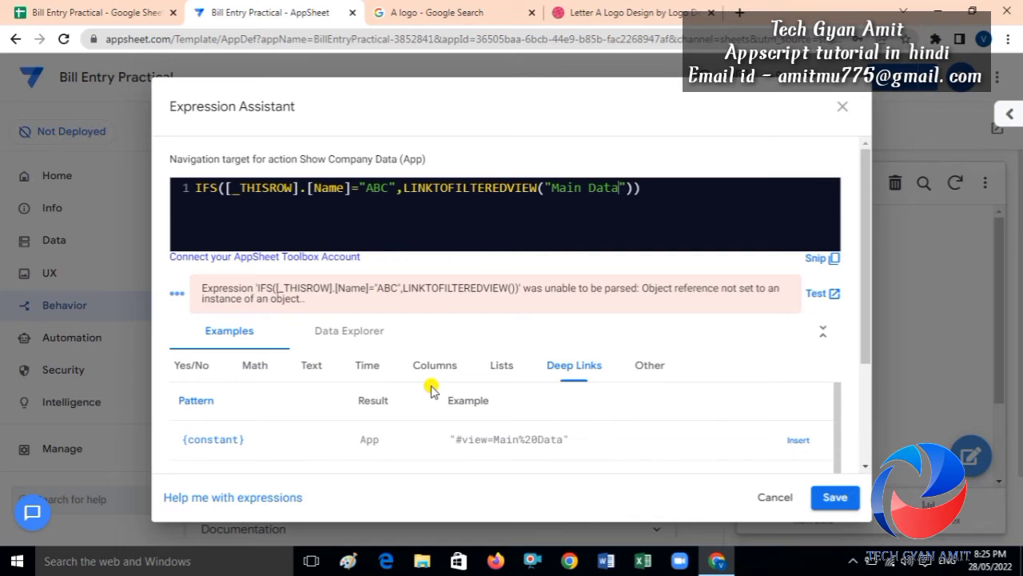
key("Right")
type(",")
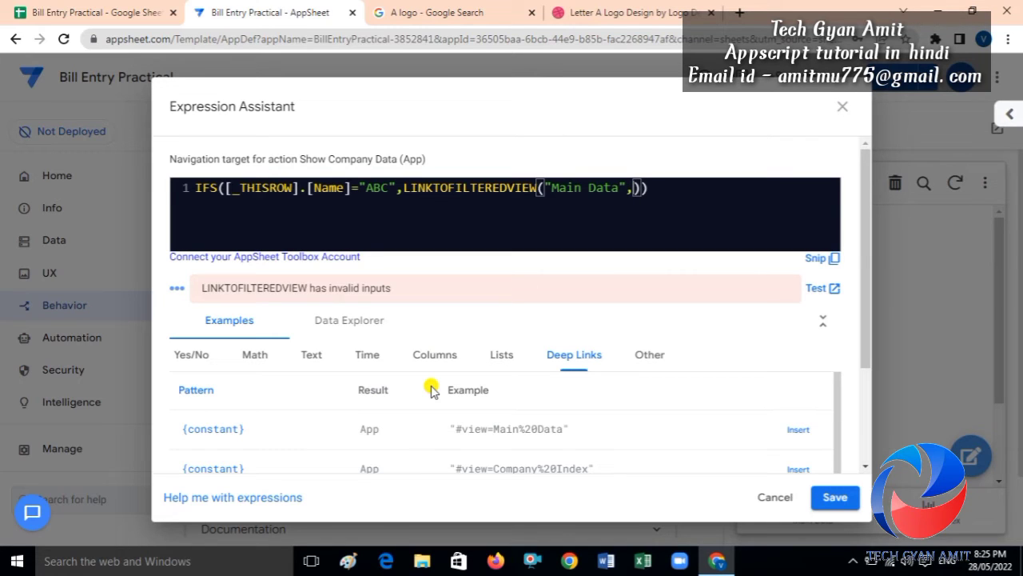
Check the company header in the spreadsheet's Main Data sheet and insert [In which Company (किस कंपनी में।)] as the start of the filter condition.
left_click(112, 14)
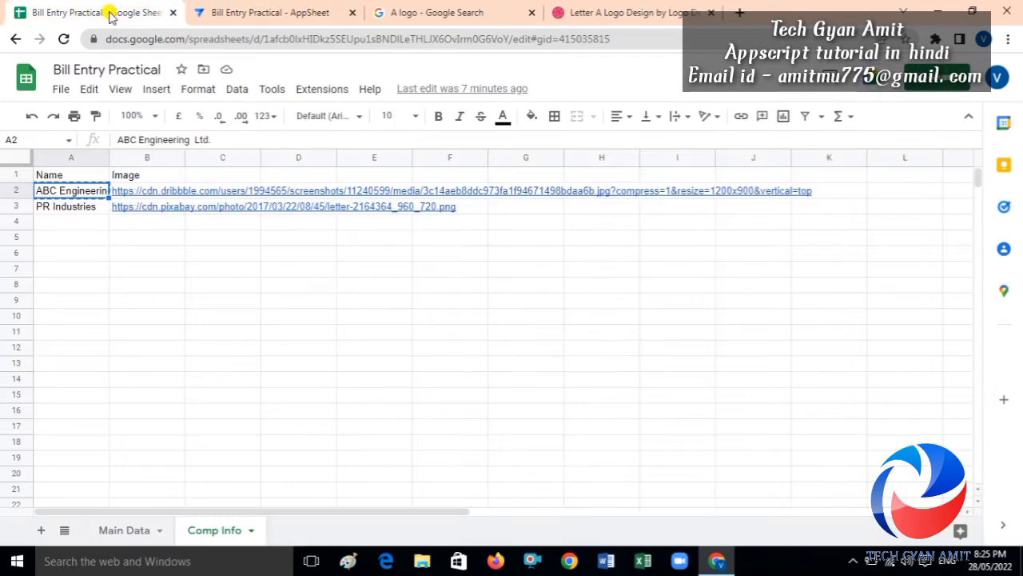
left_click(128, 530)
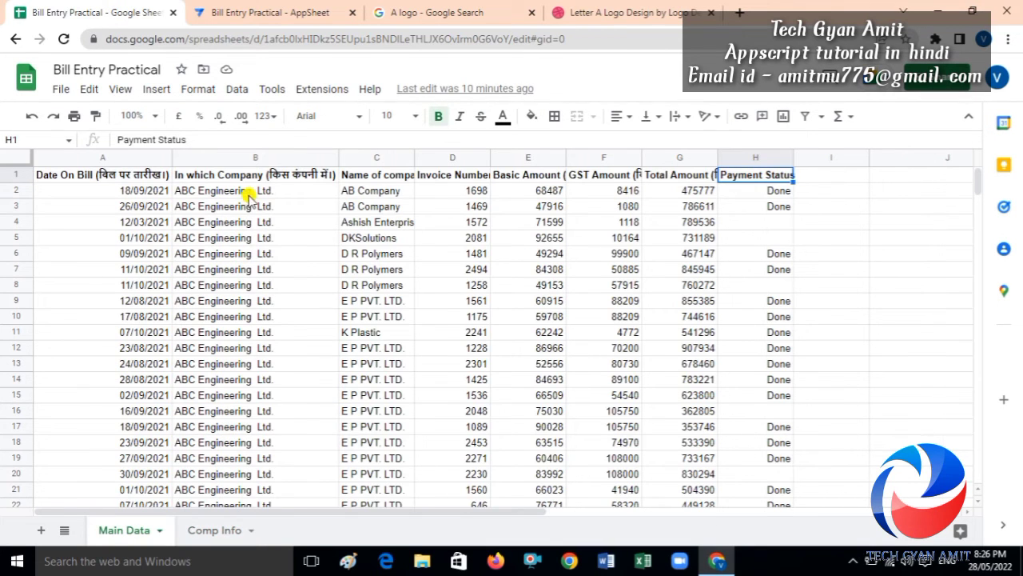
left_click(286, 178)
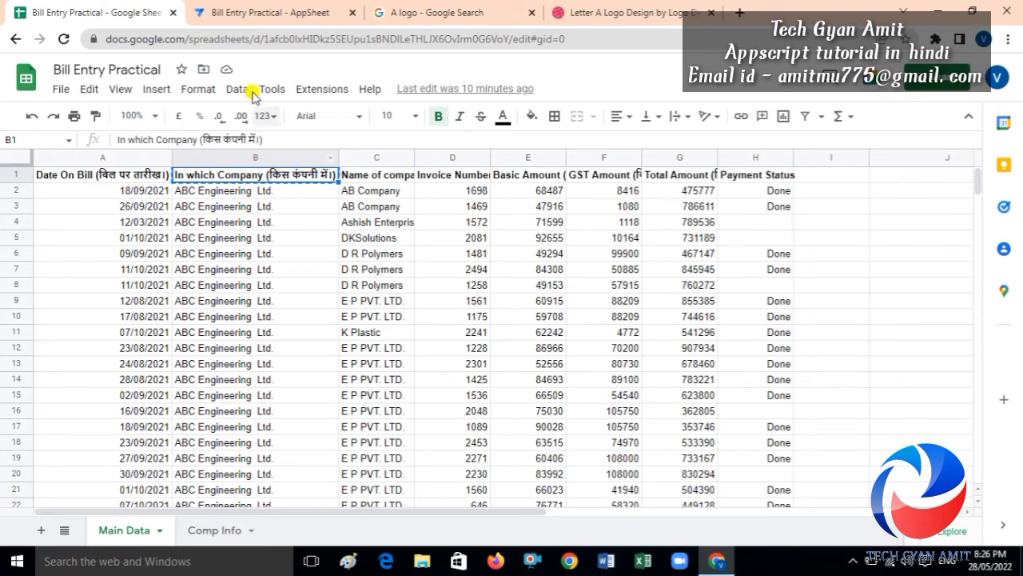
left_click(260, 10)
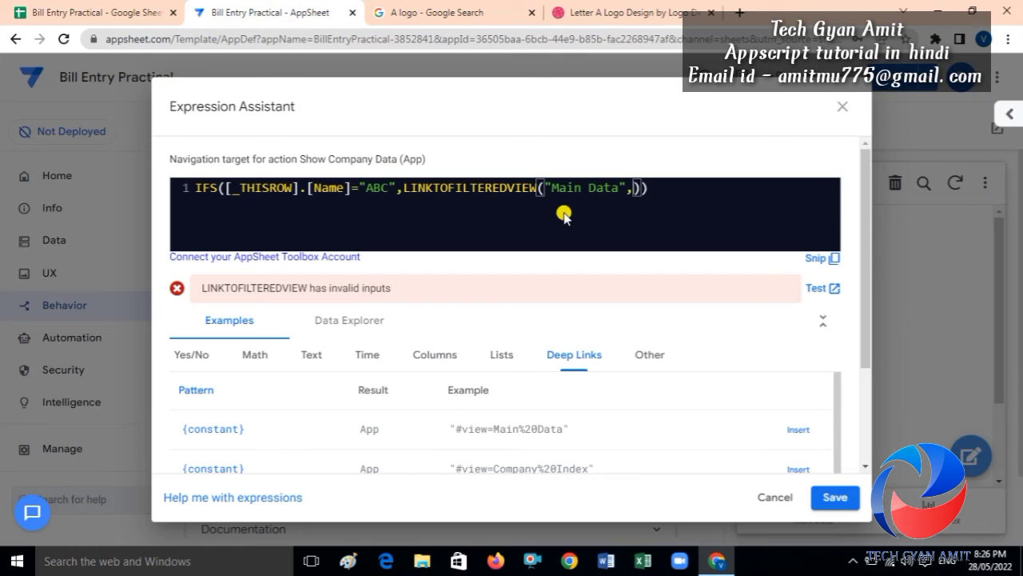
type("[")
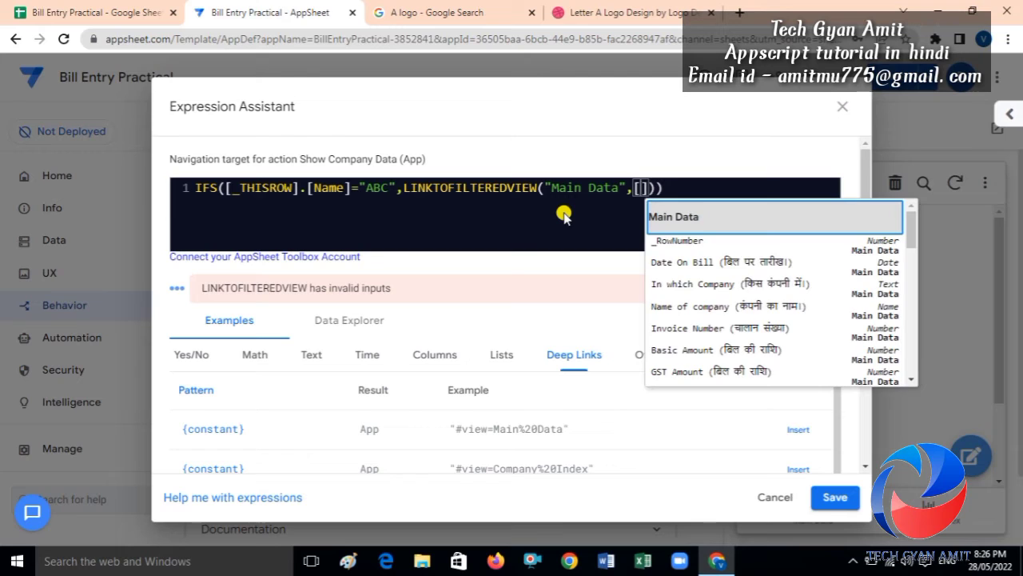
key("Down")
key("Down")
key("Down")
key("Return")
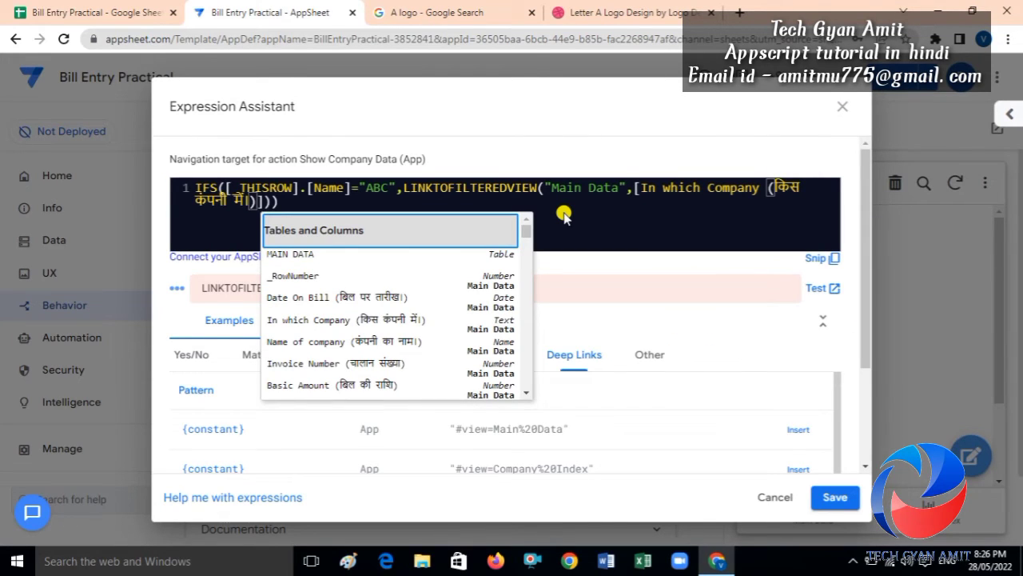
Extend the filter condition with ="" after the company column and get the full ABC company name from the spreadsheet's Comp Info sheet.
key("Escape")
type("=")
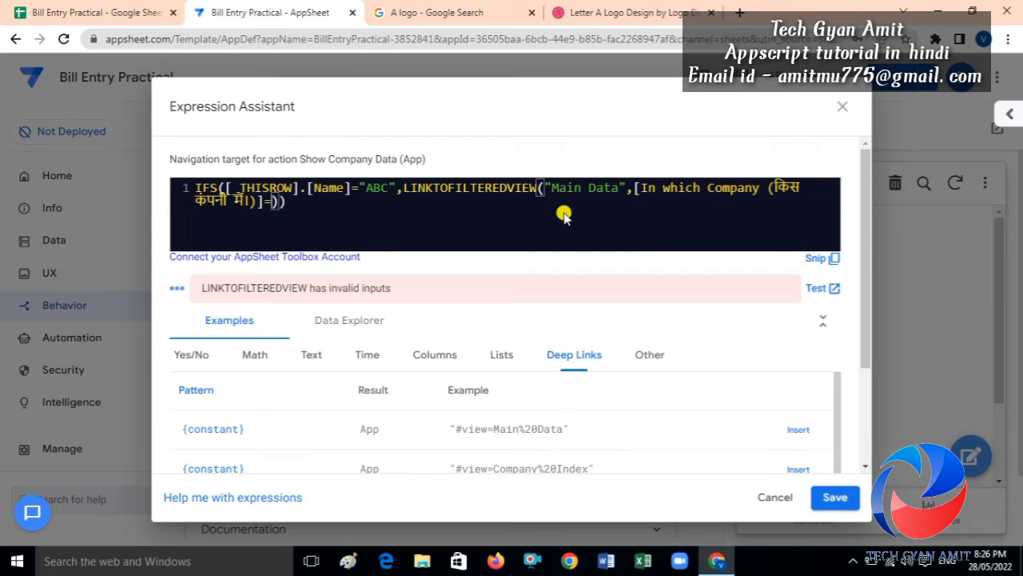
type("\"")
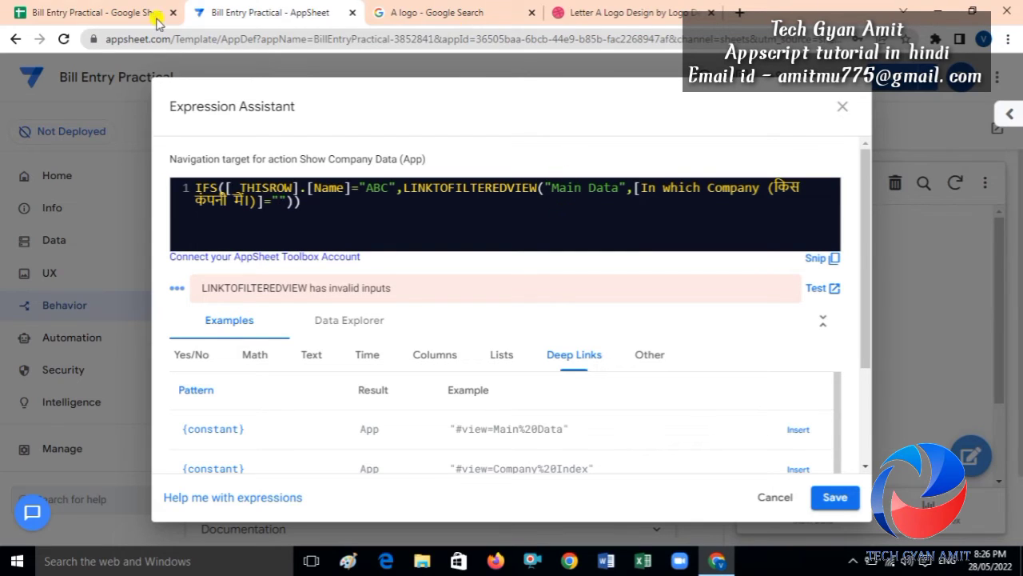
left_click(94, 6)
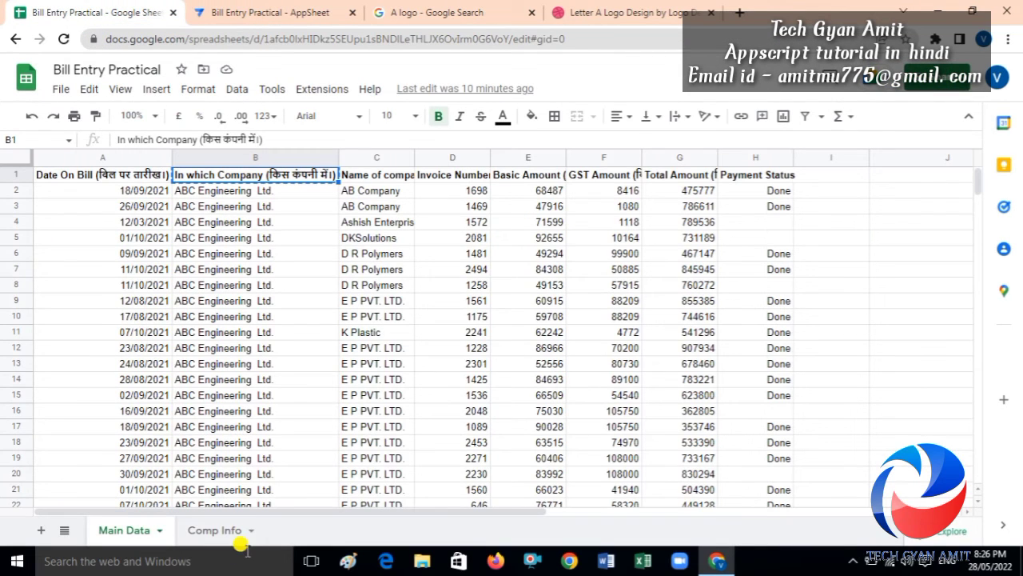
left_click(217, 533)
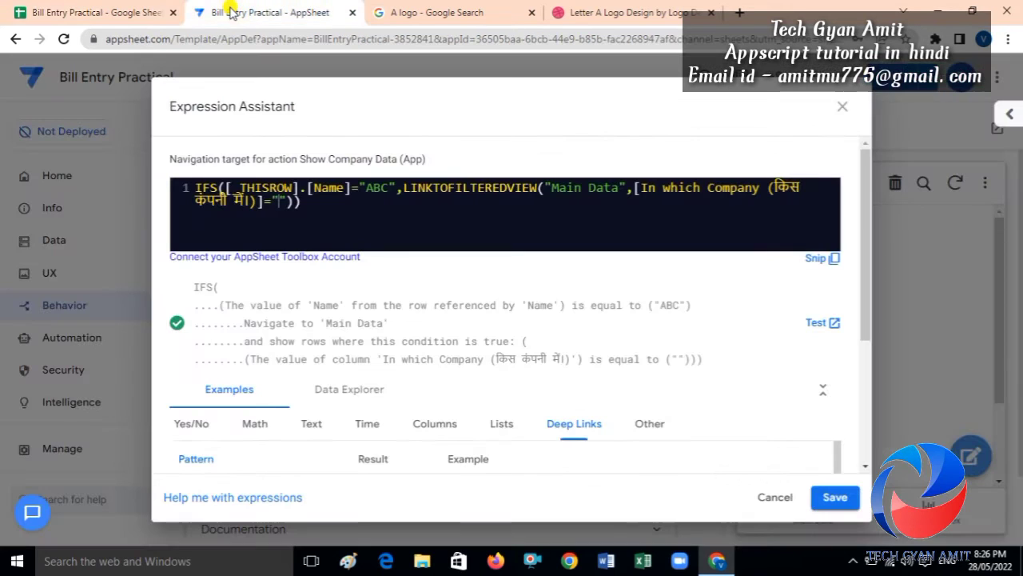
left_click(227, 11)
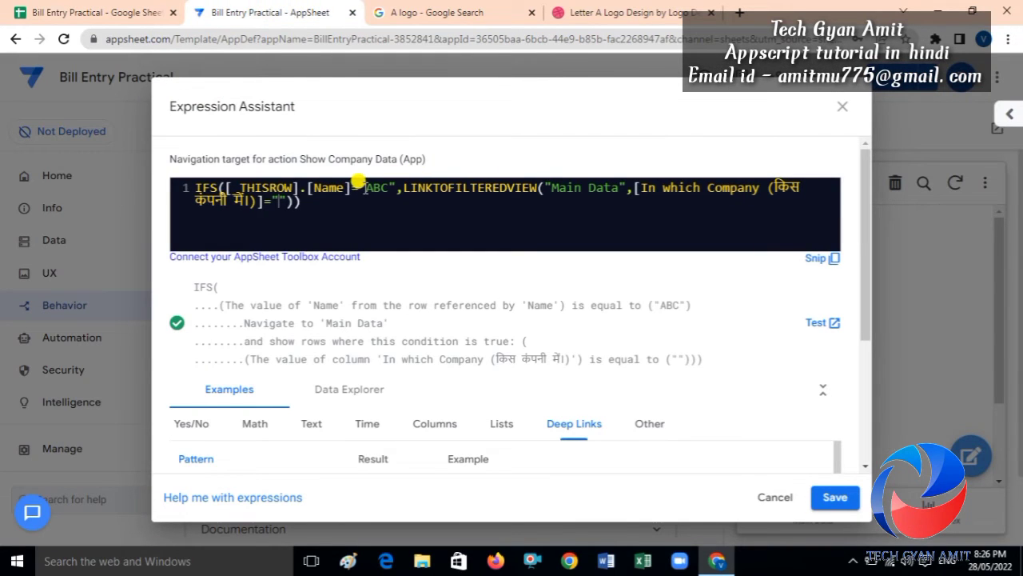
Set both the IFS name condition and the filter value to "ABC Engineering Ltd.", saving the expression and the app.
left_click_drag(366, 188, 388, 189)
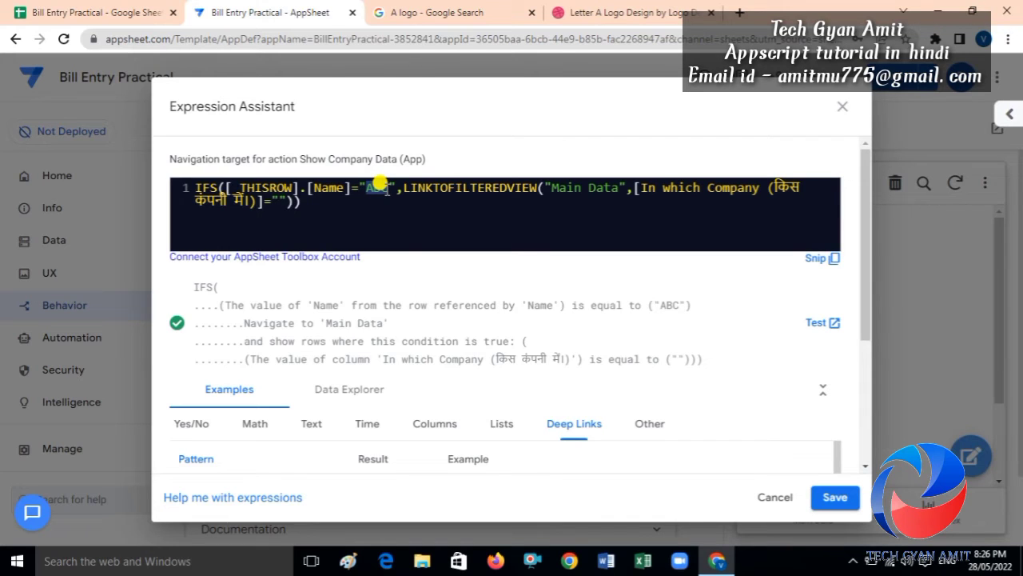
type("ABC Engineering  Ltd.")
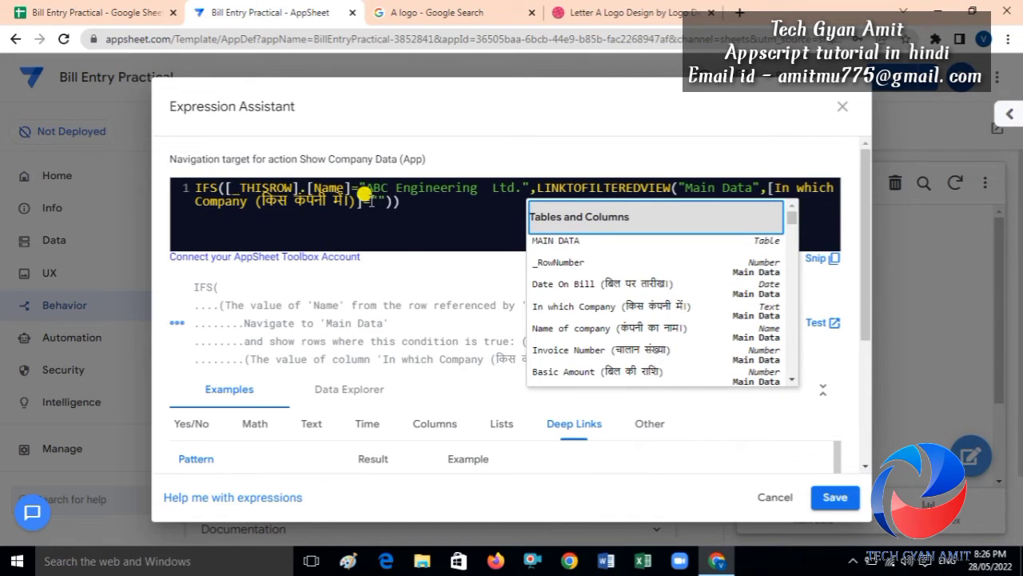
left_click(371, 194)
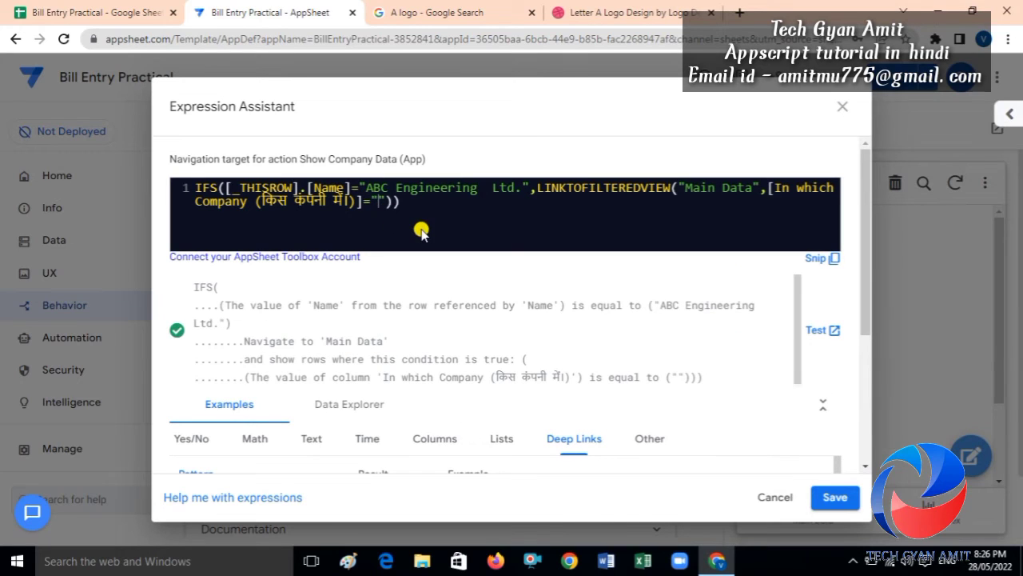
type("ABC Engineering  Ltd.")
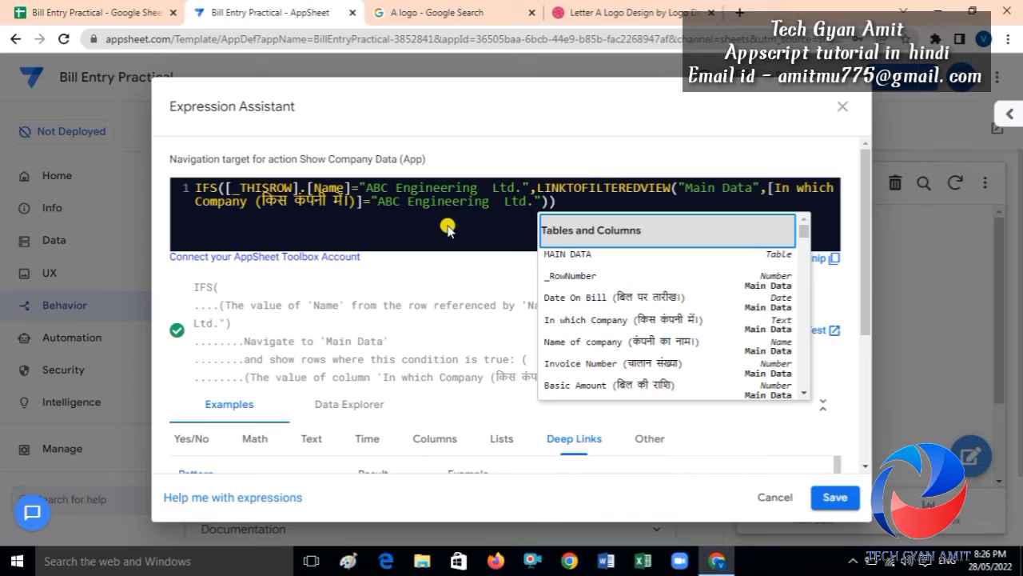
left_click(447, 230)
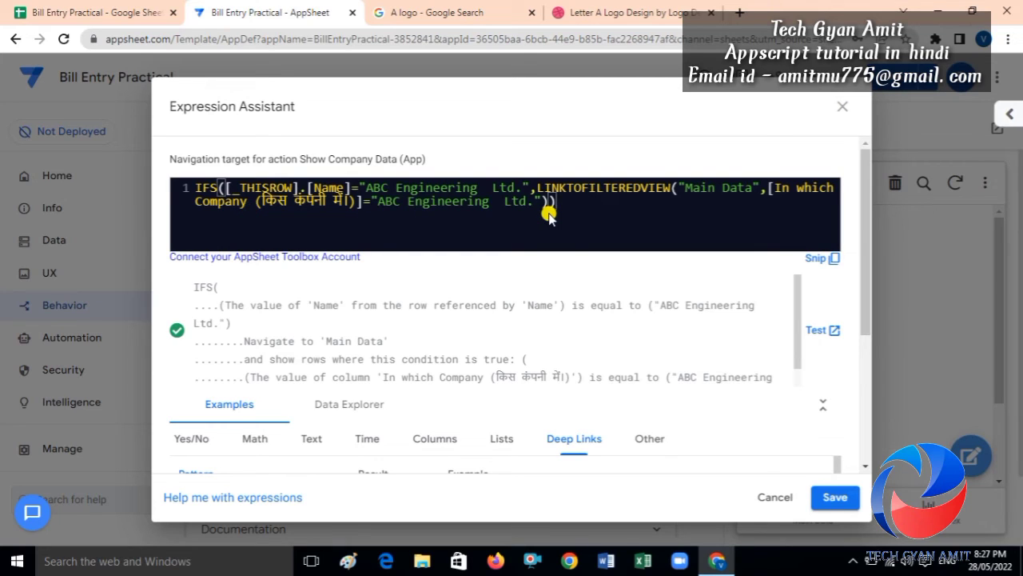
left_click(833, 499)
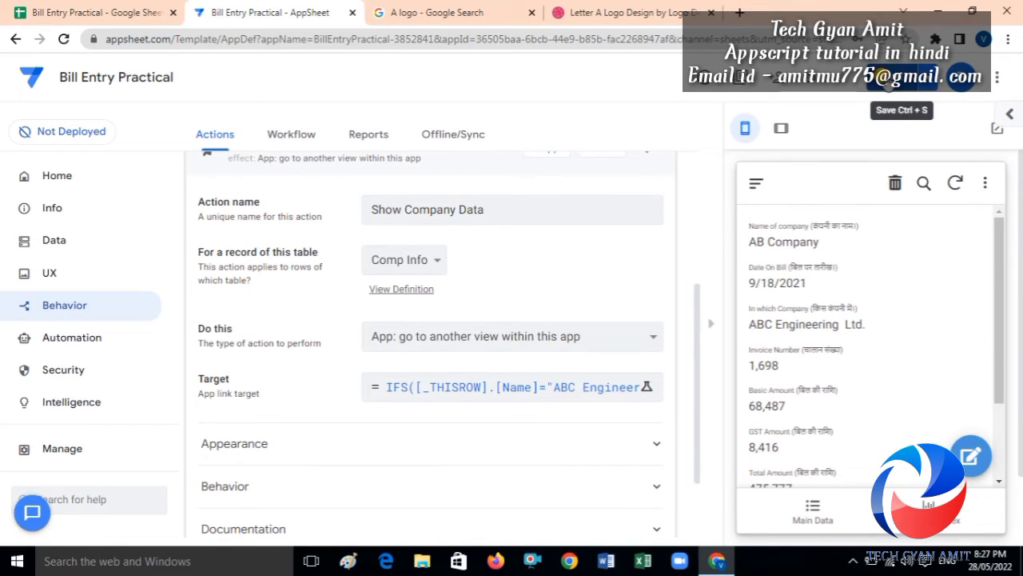
left_click(902, 81)
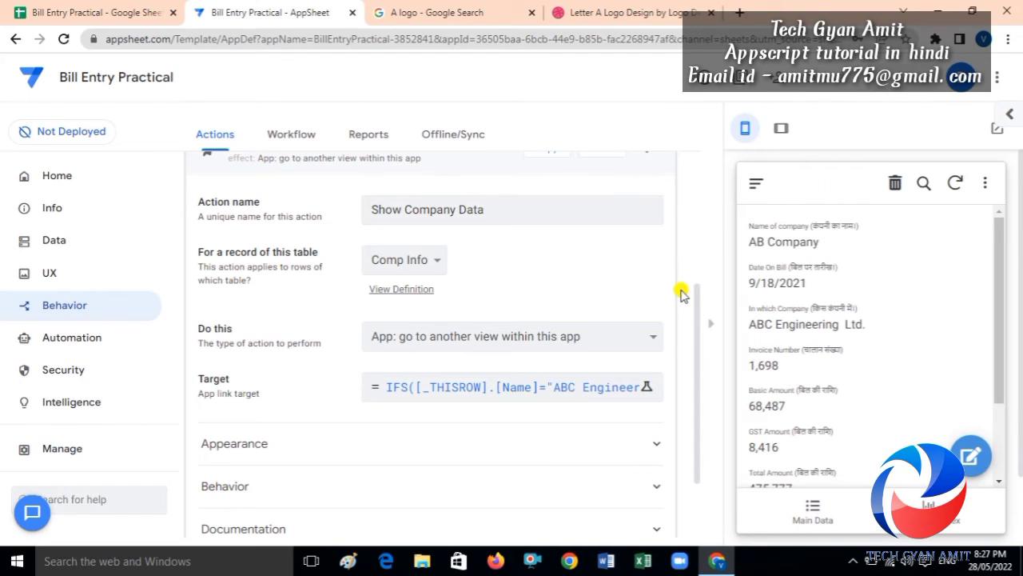
Open the Main Data view's behavior settings in UX and check the actions offered for its Row Selected event.
left_click(48, 273)
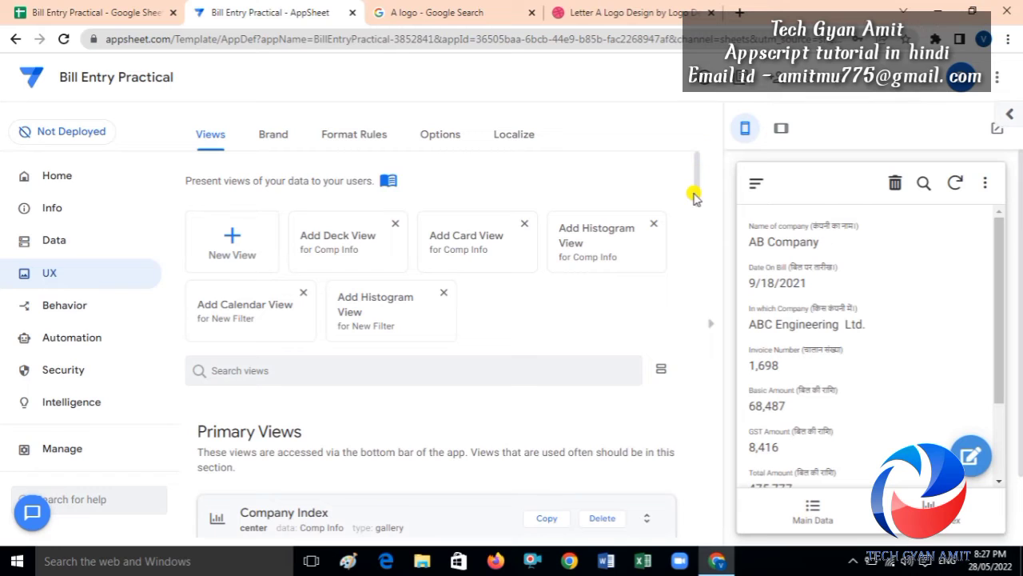
left_click_drag(695, 190, 697, 358)
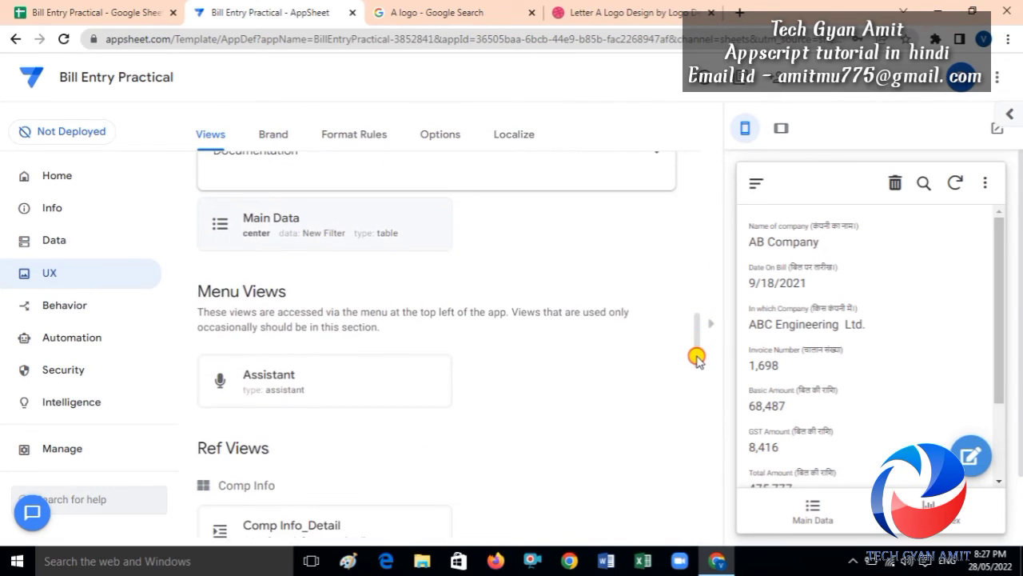
left_click(363, 209)
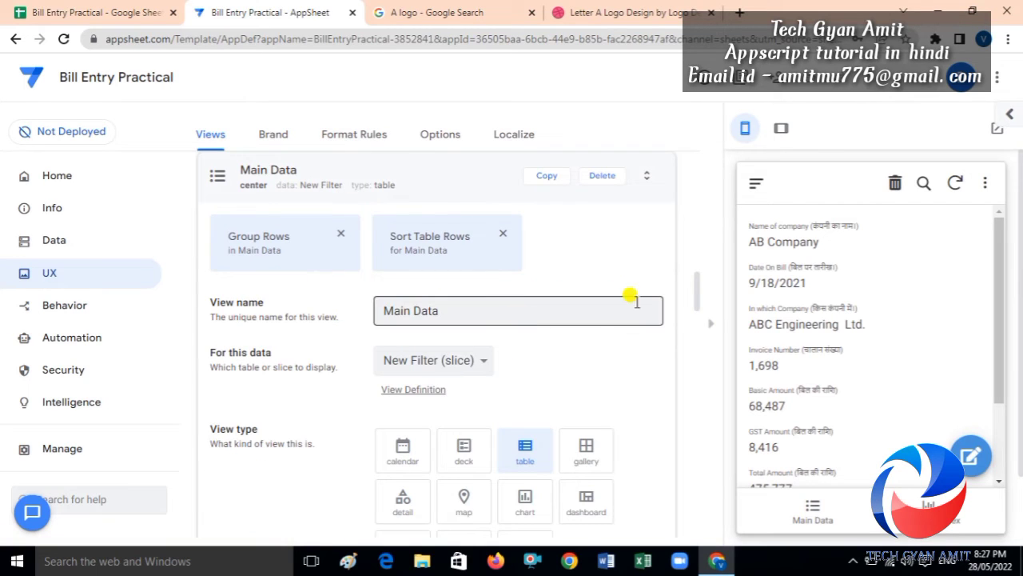
left_click_drag(698, 286, 702, 385)
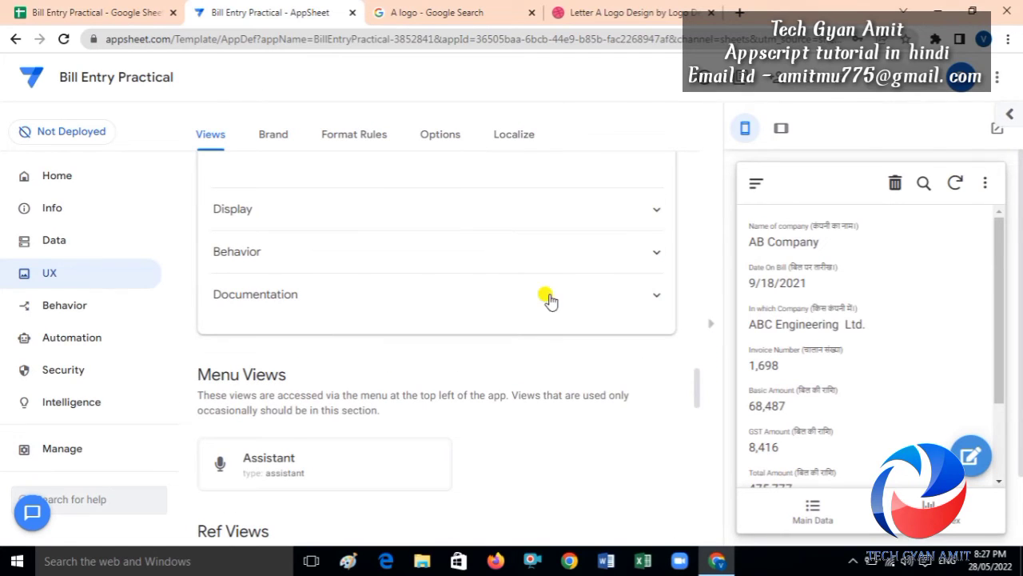
left_click(552, 268)
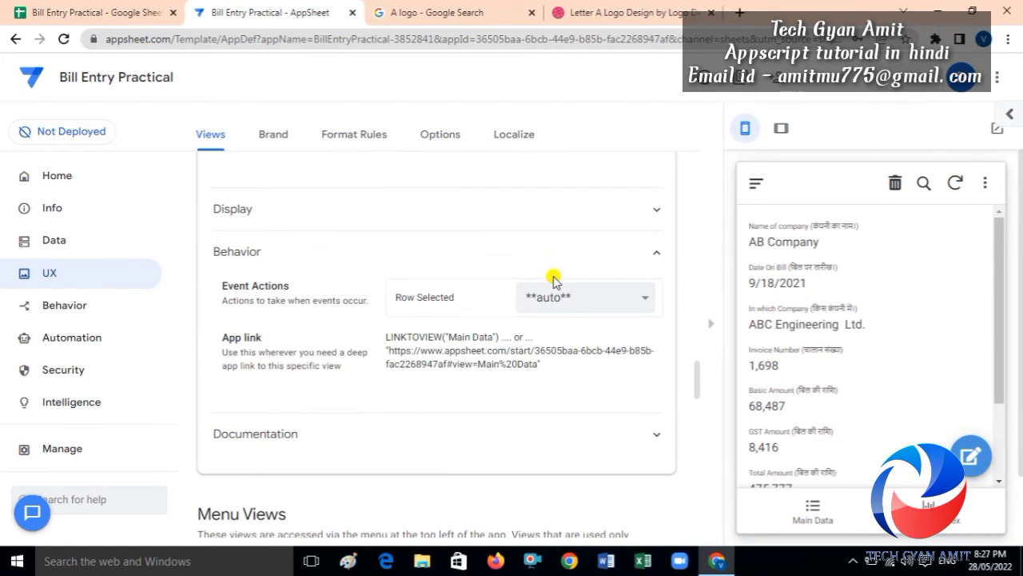
left_click(563, 300)
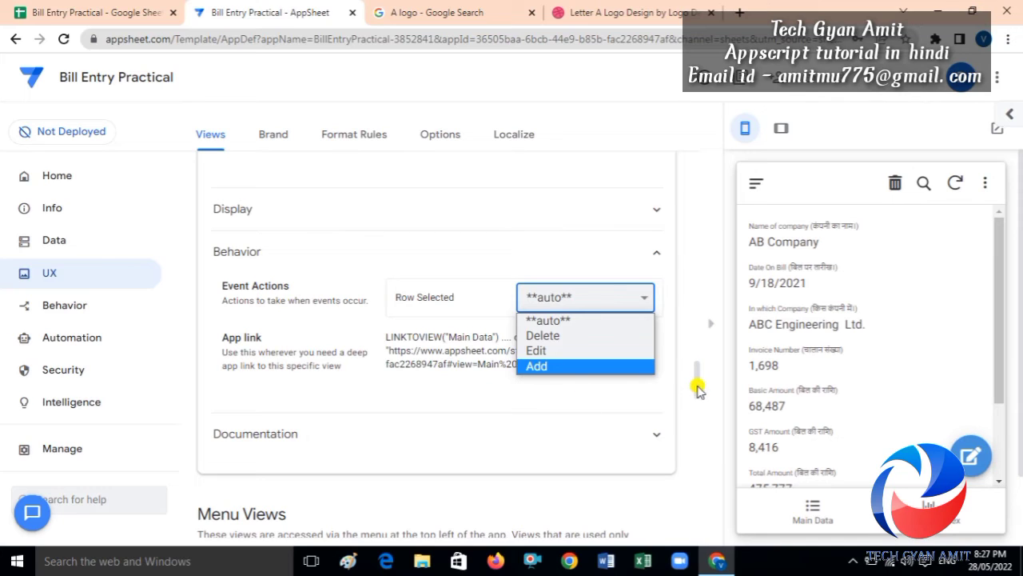
left_click(650, 436)
Set the Company Index view's Row Selected event action to Show Company Data and save the app.
left_click_drag(694, 384, 596, 425)
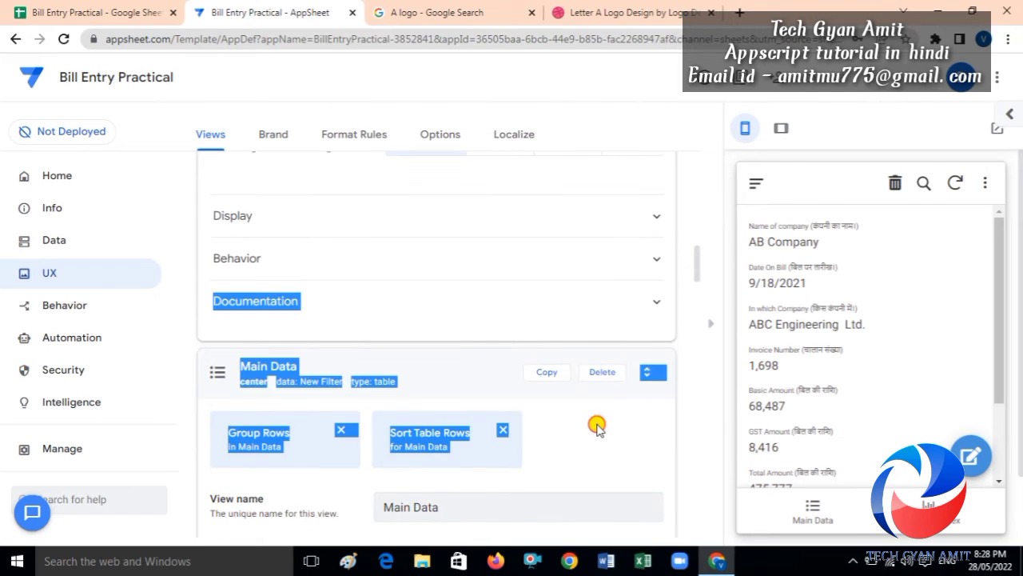
left_click(596, 424)
left_click(491, 274)
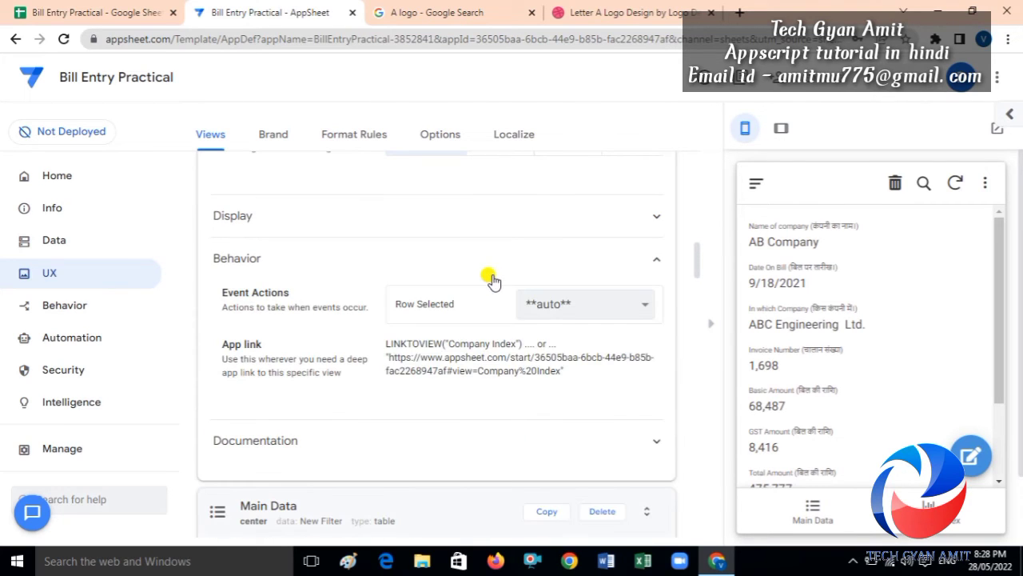
left_click(558, 308)
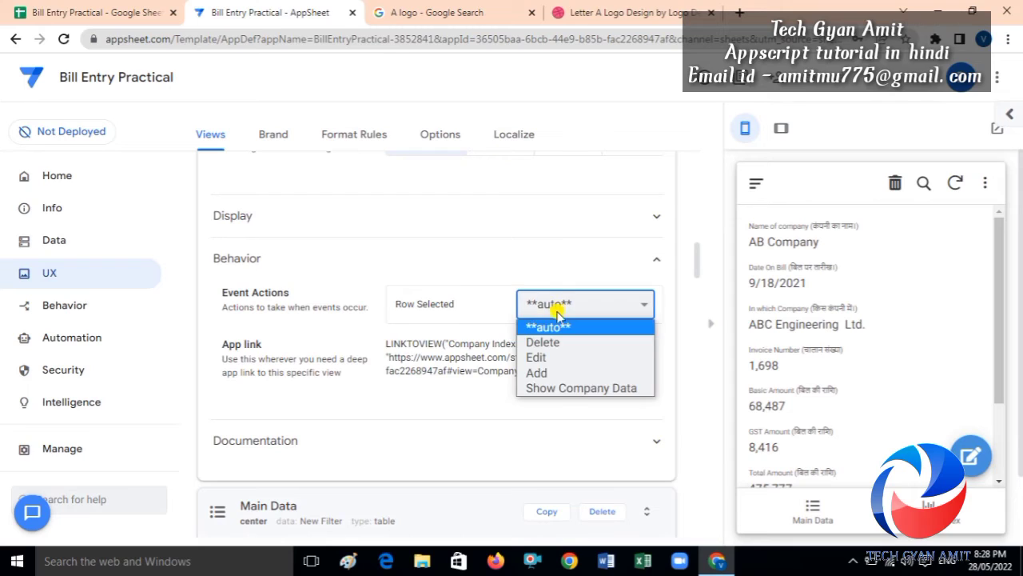
left_click(572, 395)
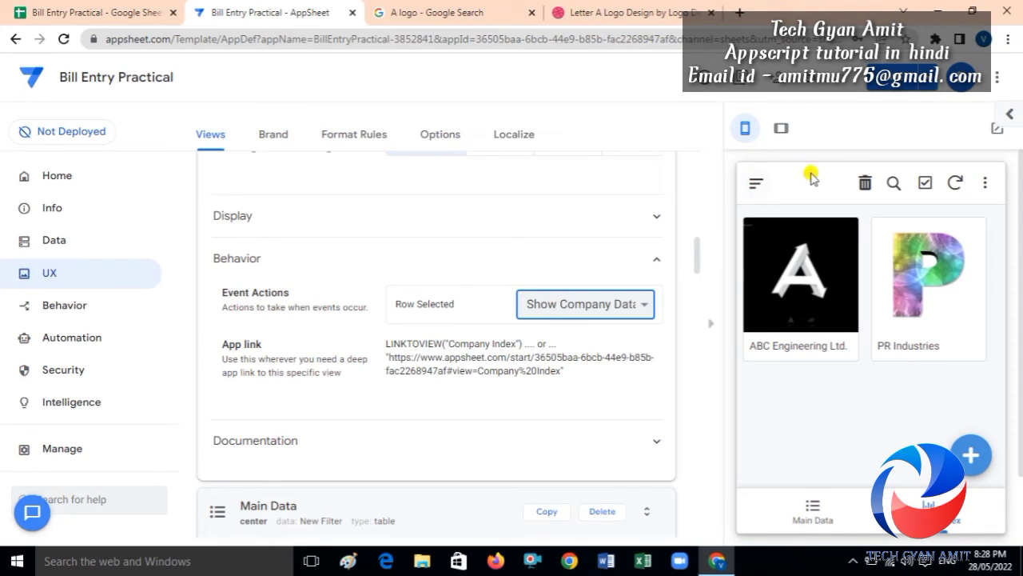
left_click(893, 85)
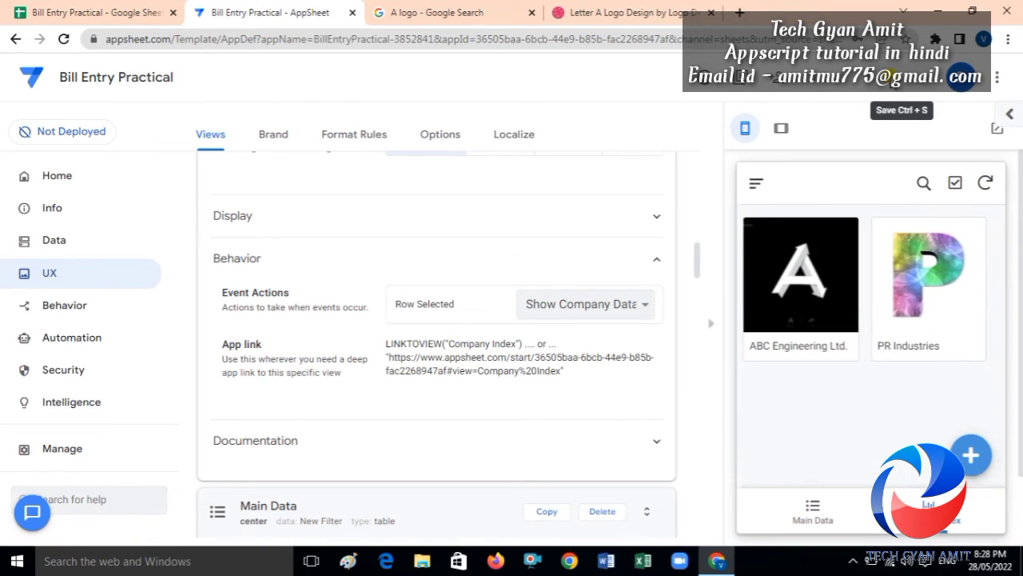
Open ABC Engineering Ltd. in the app preview's gallery and check the In which Company column of the bills.
left_click(797, 290)
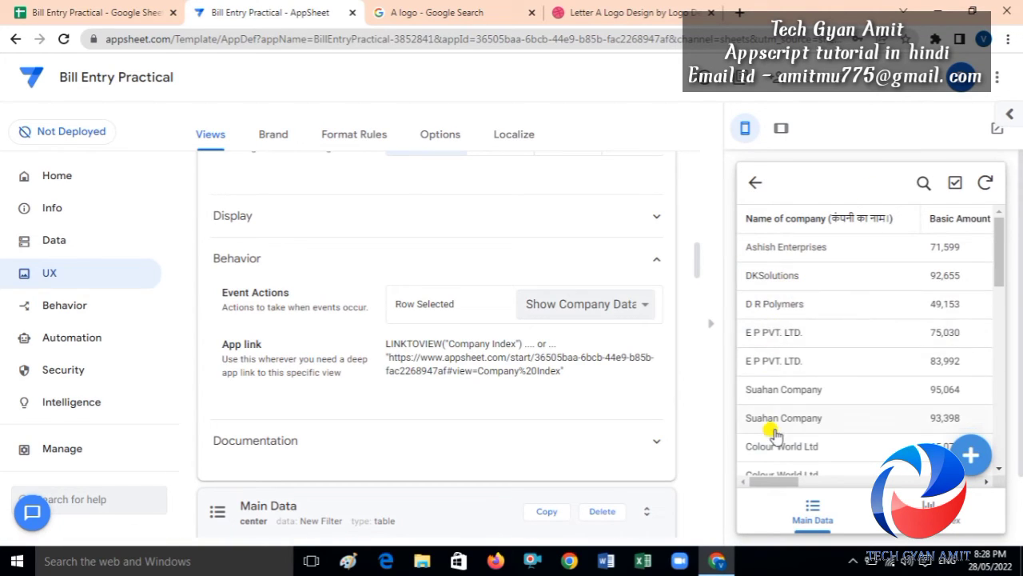
left_click_drag(772, 481, 852, 484)
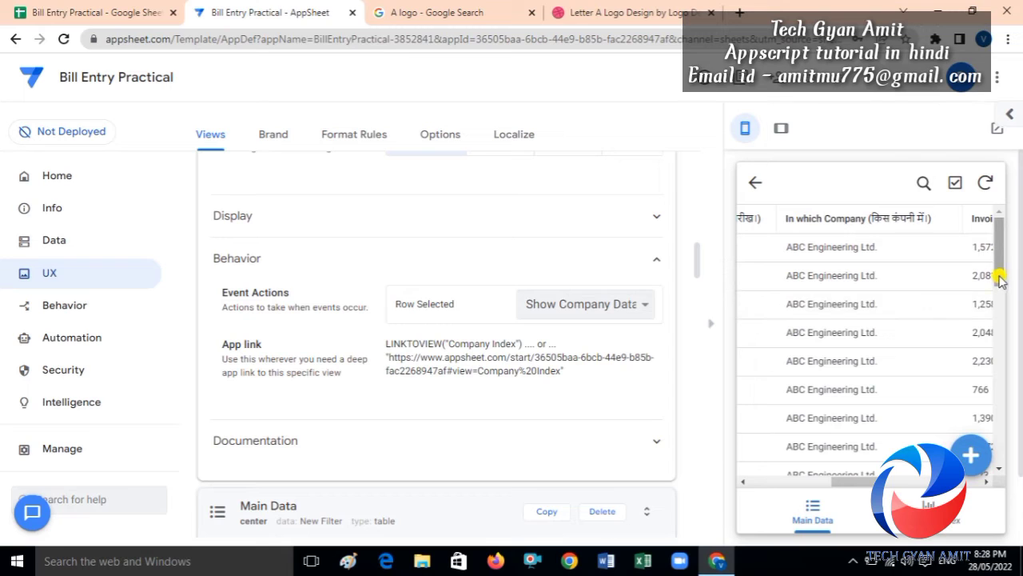
left_click_drag(1001, 278, 992, 235)
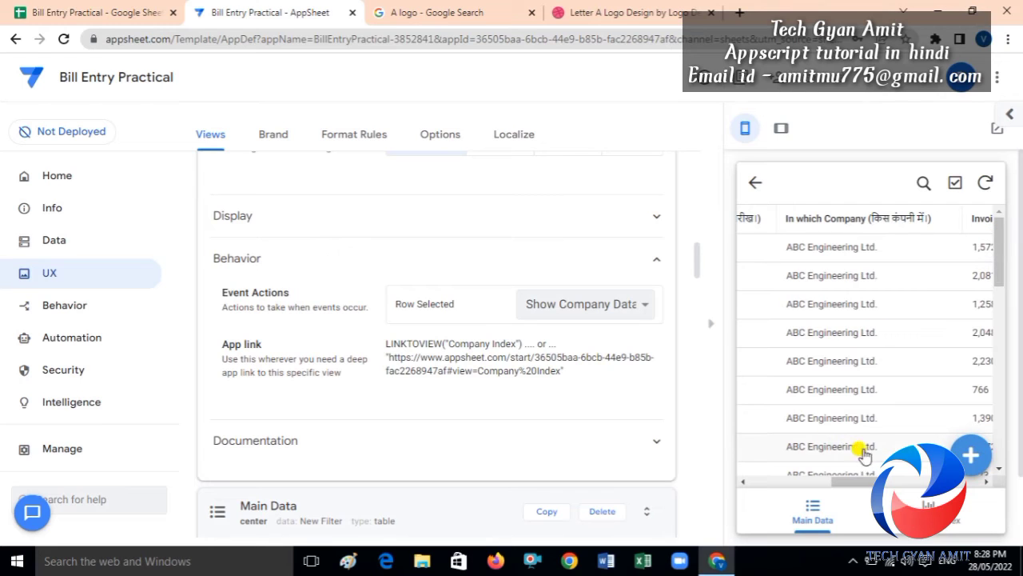
mouse_move(854, 481)
left_mouse_down()
mouse_move(963, 481)
mouse_move(780, 481)
mouse_move(859, 481)
left_mouse_up()
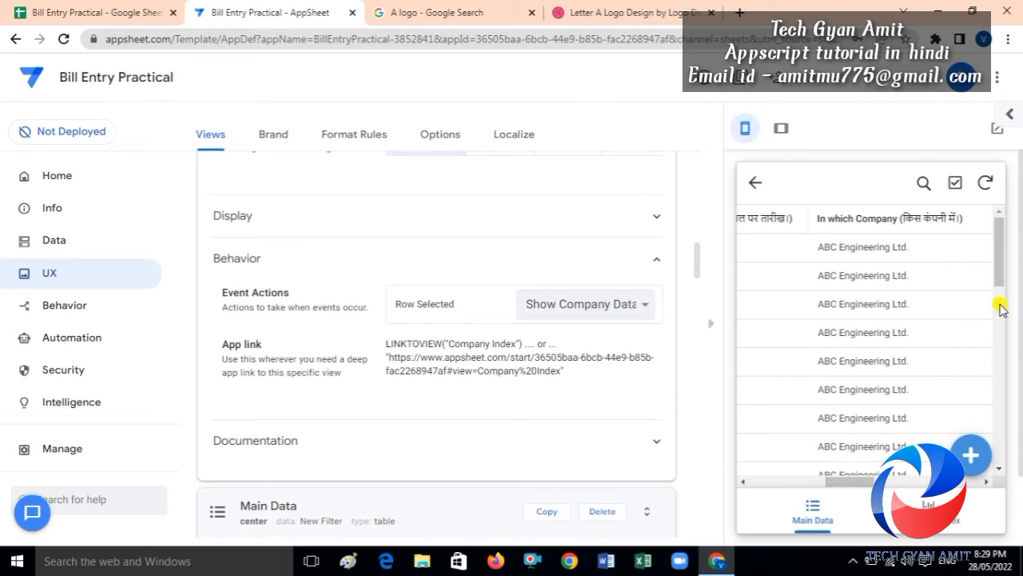
left_click_drag(998, 282, 986, 262)
Reopen the Show Company Data action's target expression and change its IFS function to IF.
left_click(72, 308)
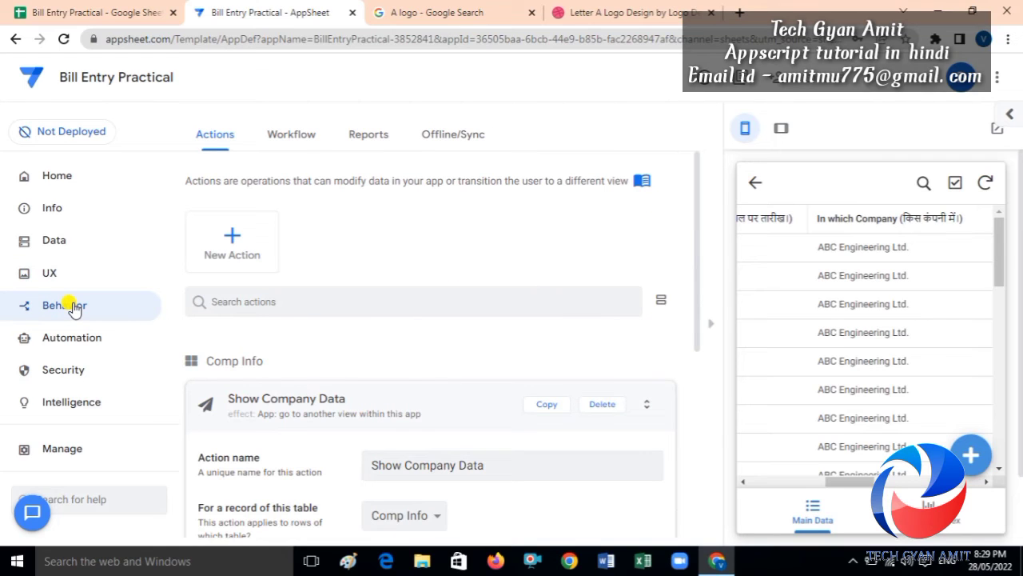
left_click_drag(696, 289, 698, 413)
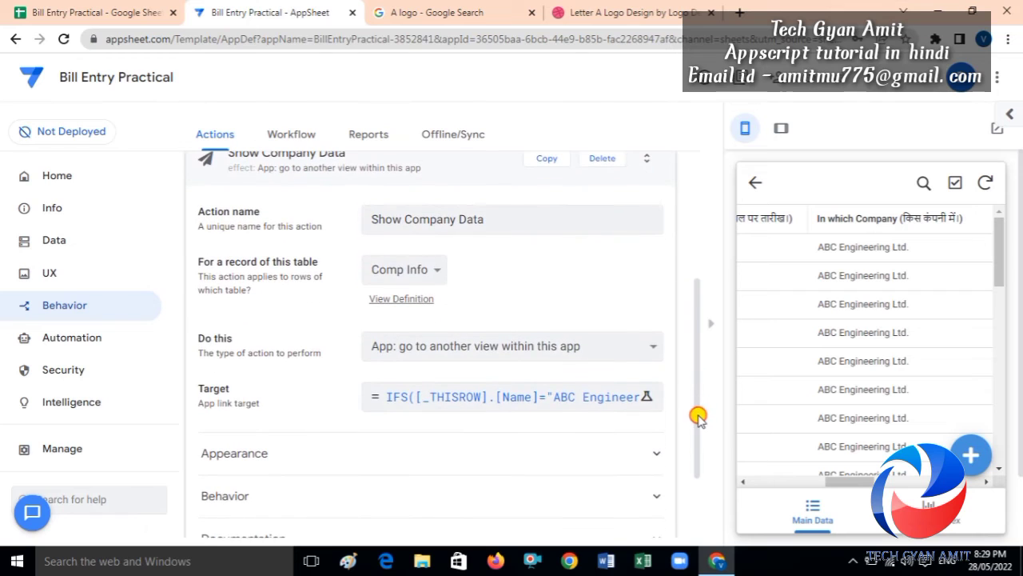
left_click(541, 398)
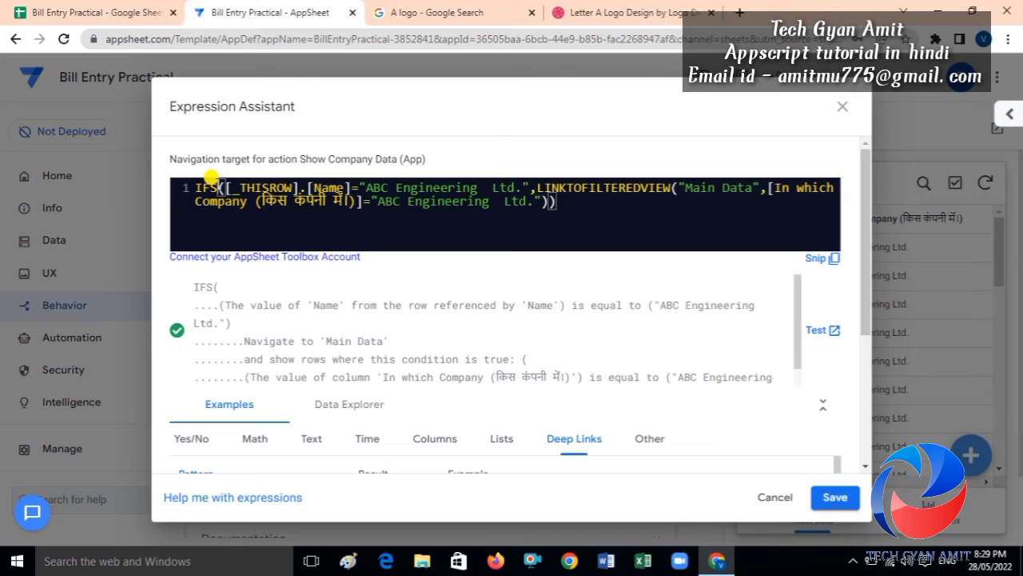
key("BackSpace")
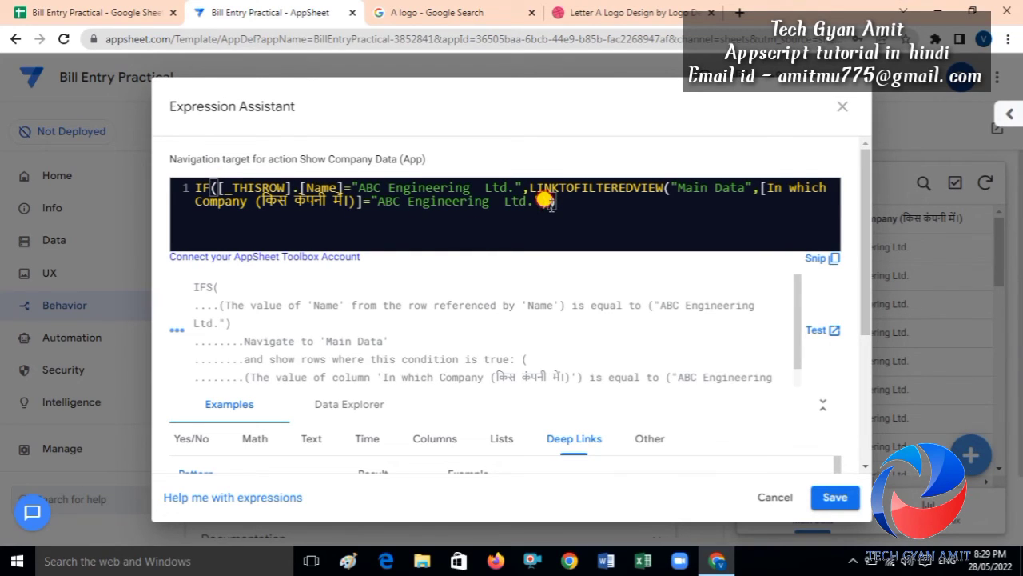
key("F12")
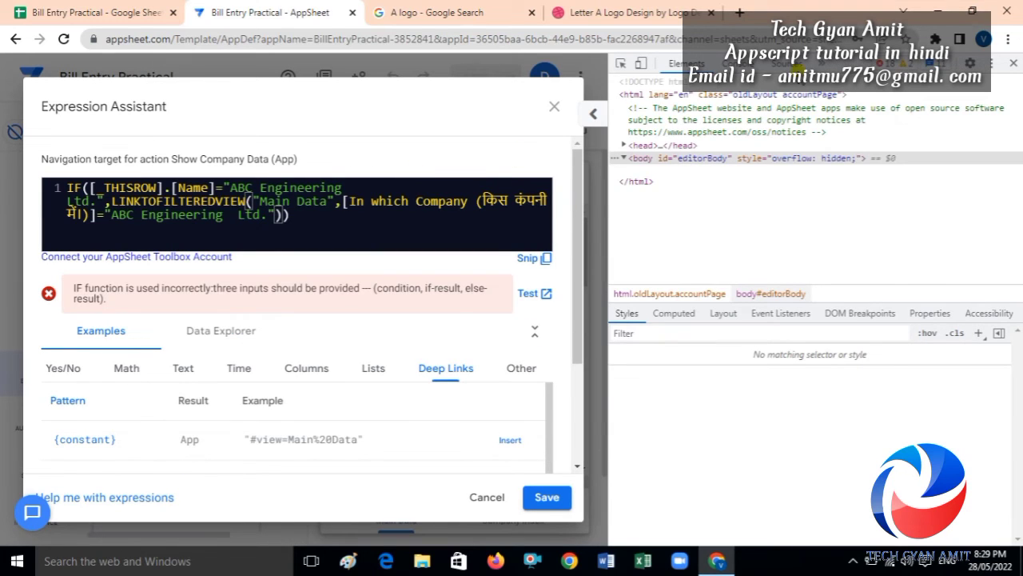
left_click(1013, 62)
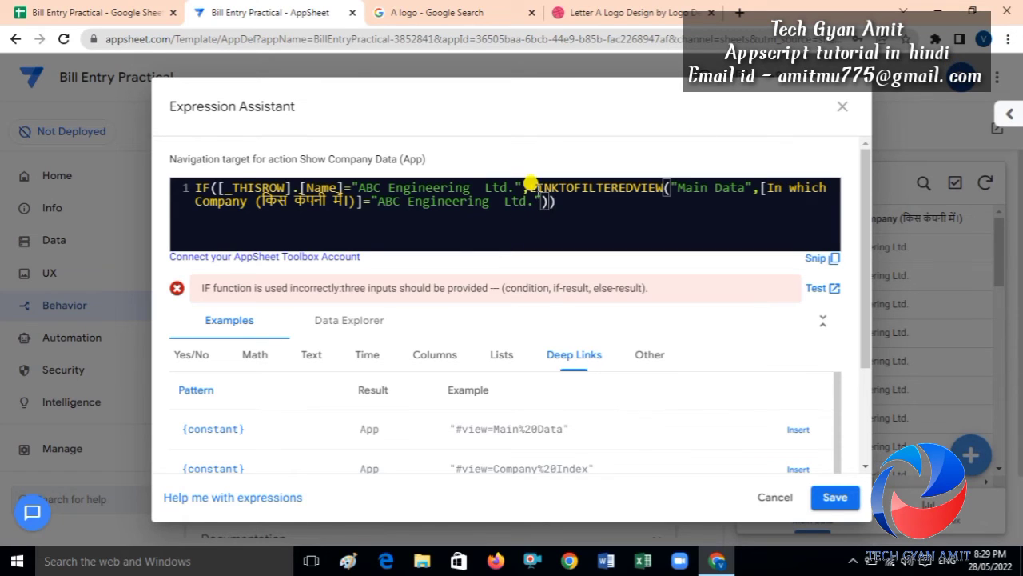
Add a copy of the LINKTOFILTEREDVIEW call on Main Data as the IF function's else result, separated by a comma.
left_click(547, 204)
type(",")
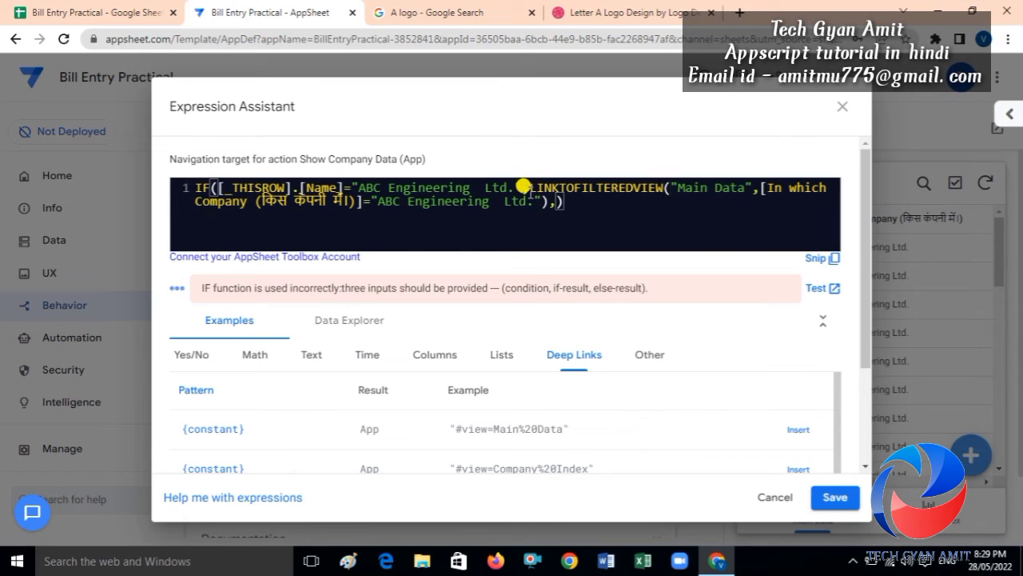
left_click_drag(530, 188, 544, 202)
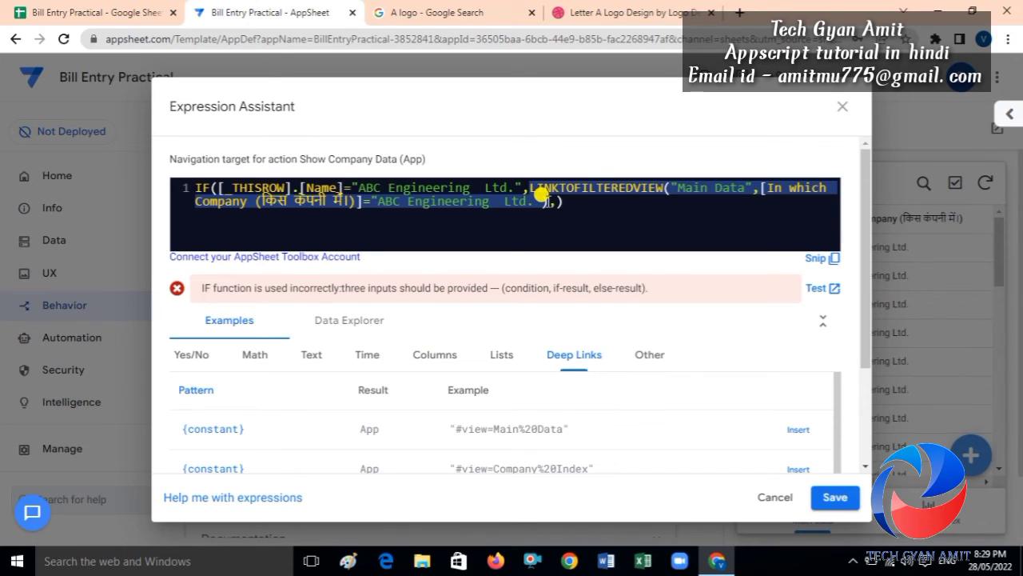
left_click_drag(547, 202, 570, 202)
left_click(560, 202)
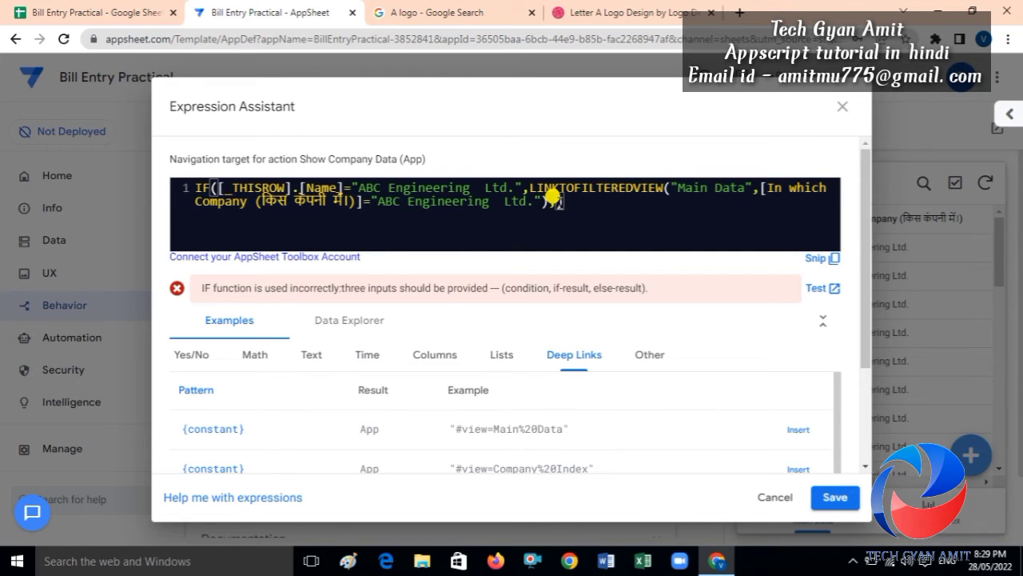
type("LINKTOFILTEREDVIEW(\"Main Data\",[In which Company (किस कंपनी में।)]=\"ABC Engineering  Ltd.\")")
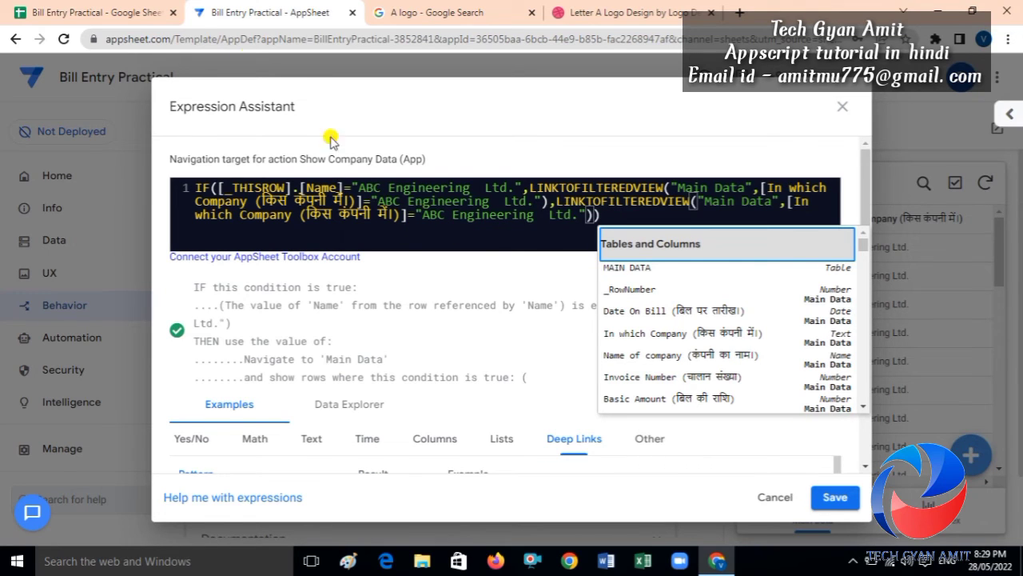
Change the company in the second LINKTOFILTEREDVIEW call to "PR Industries", matching the Comp Info sheet, and save the expression and the app.
left_click(92, 12)
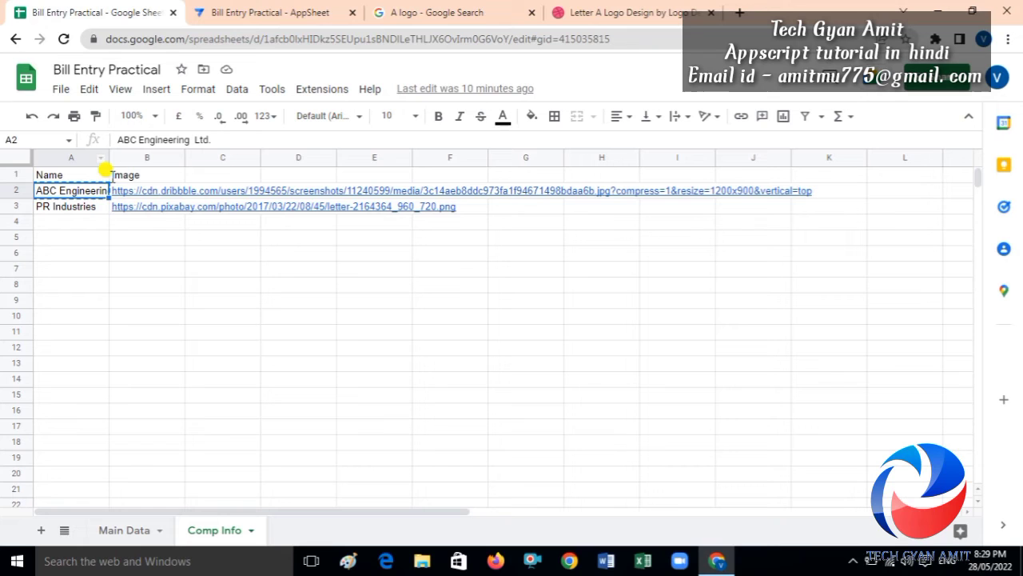
left_click(88, 206)
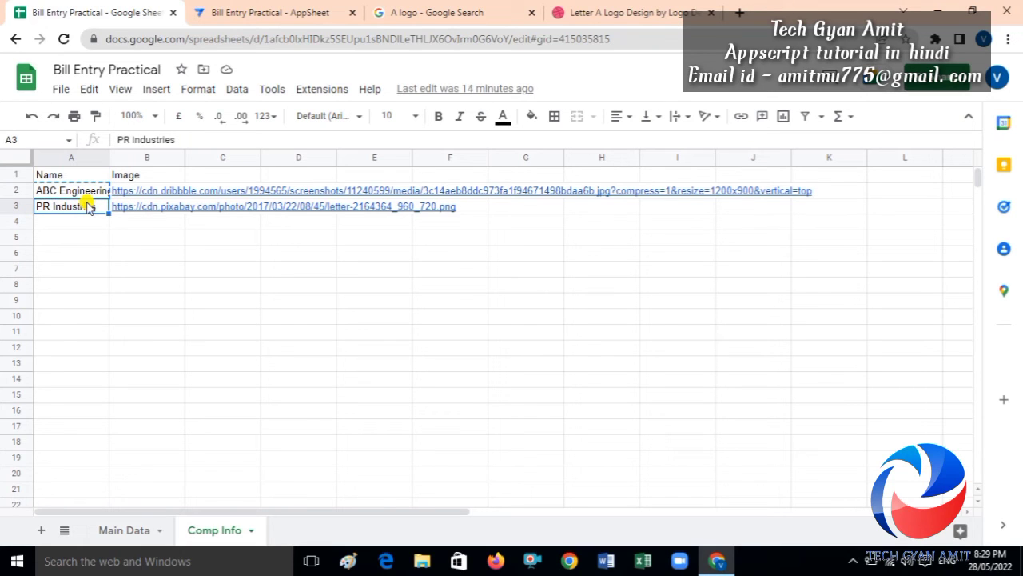
left_click(252, 13)
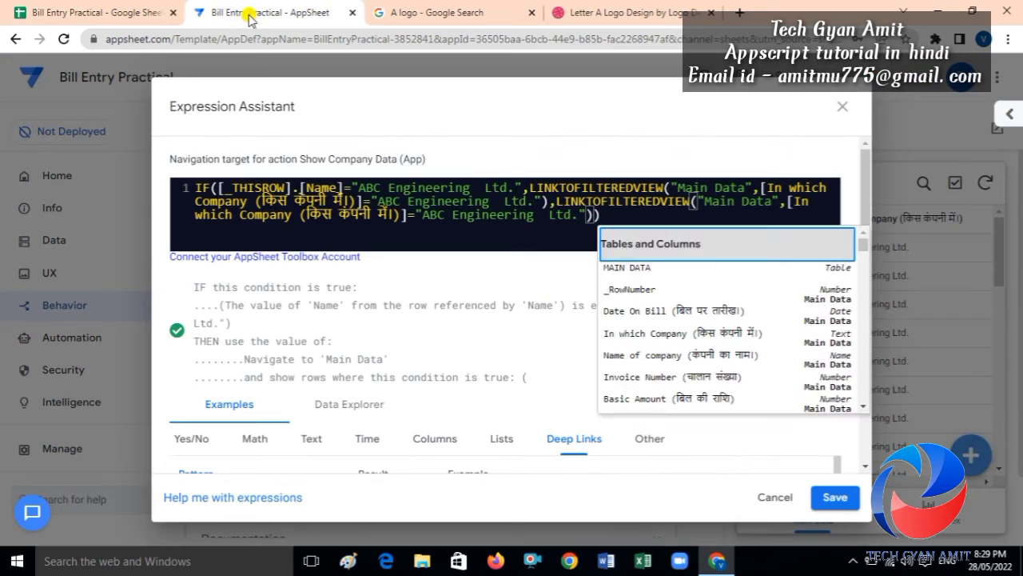
left_click_drag(421, 214, 562, 216)
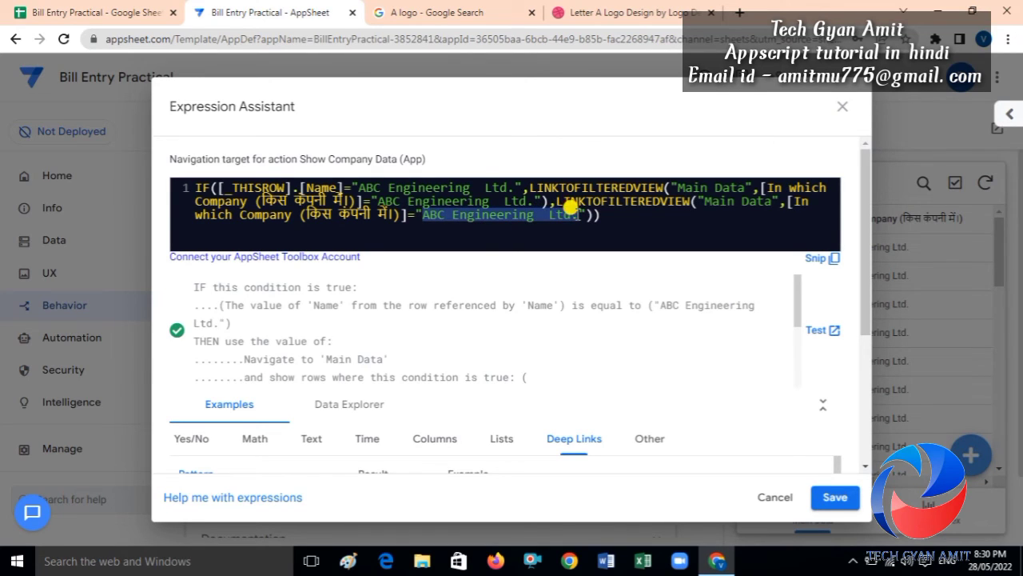
type("PR Industries")
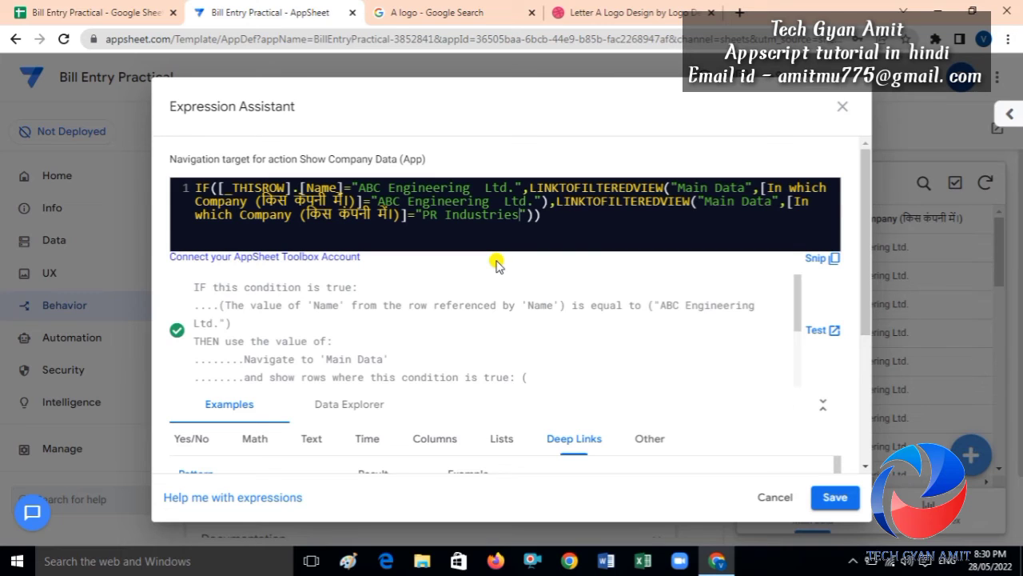
left_click(830, 500)
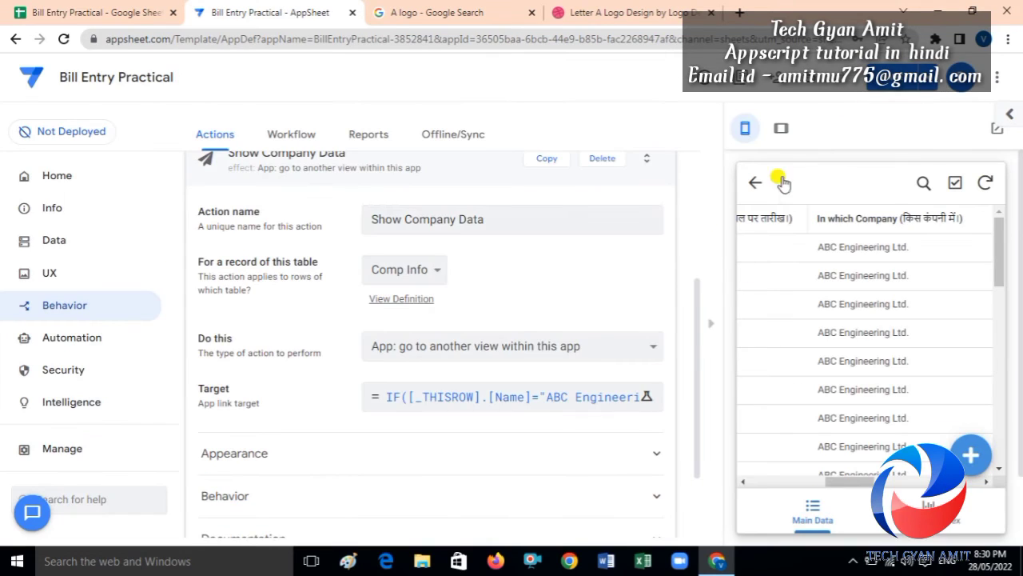
left_click(886, 84)
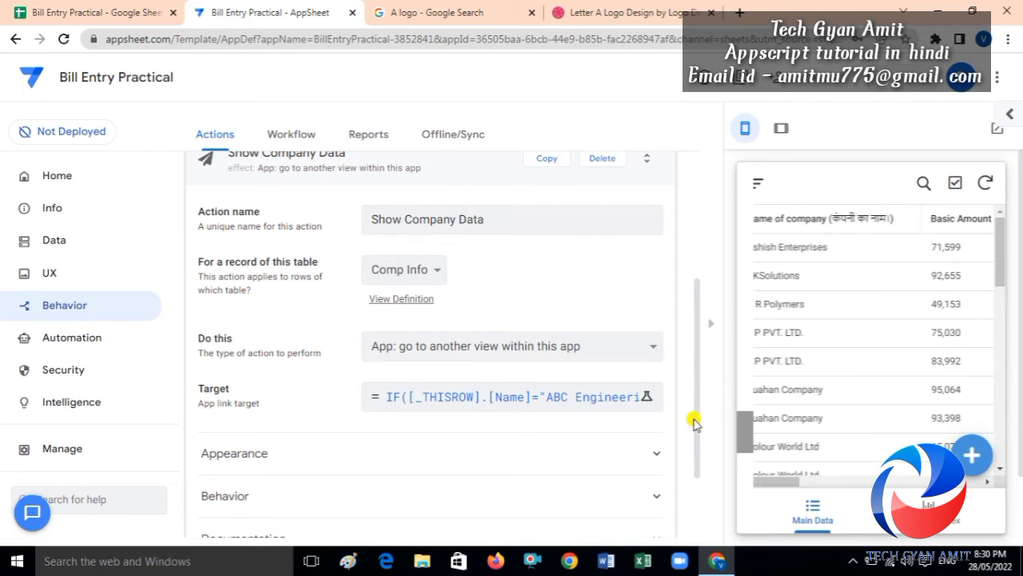
Set the Main Data view's position to ref in the UX views and save the app.
left_click_drag(698, 430, 700, 292)
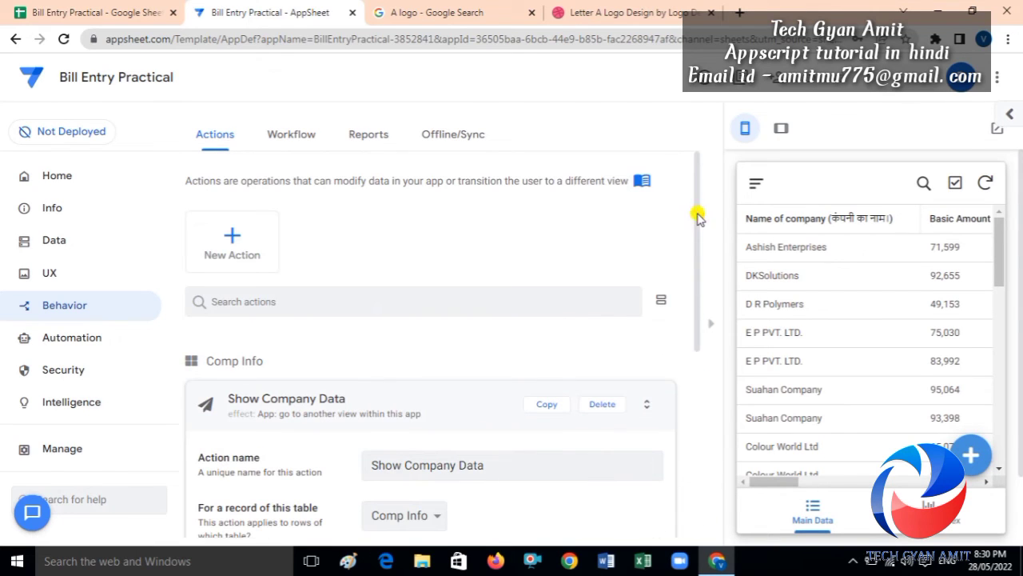
left_click(36, 283)
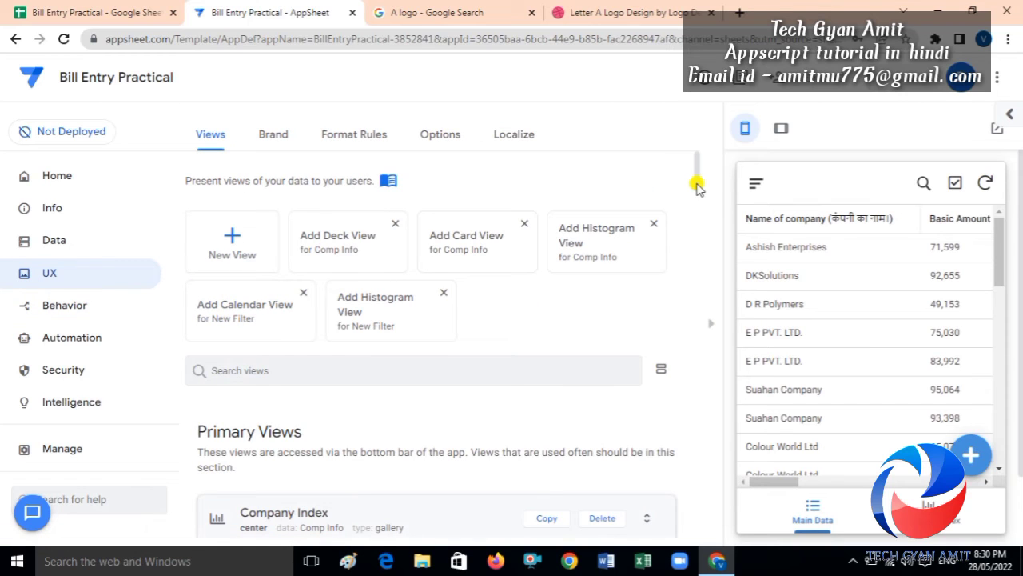
left_click_drag(696, 183, 715, 350)
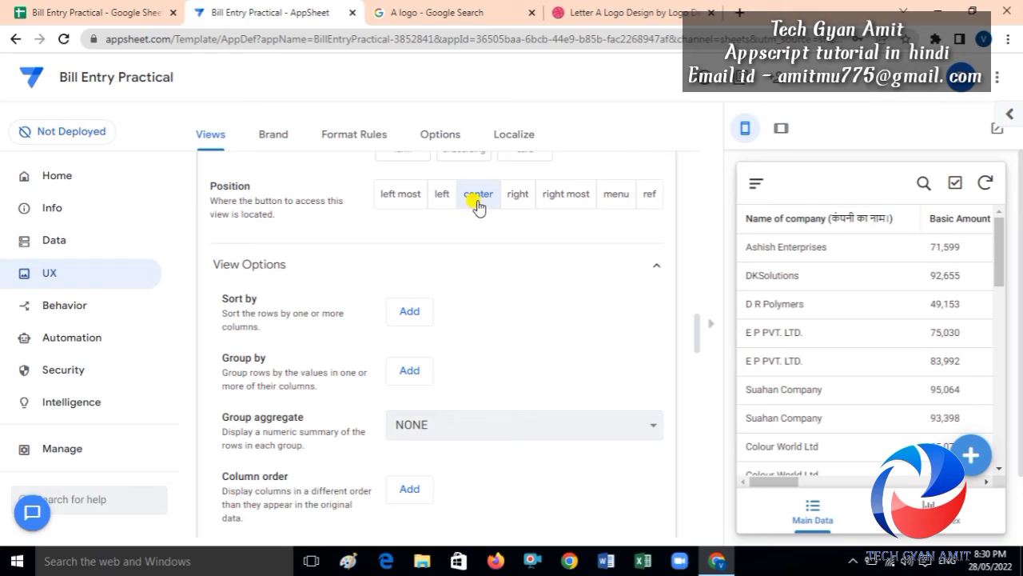
left_click(648, 194)
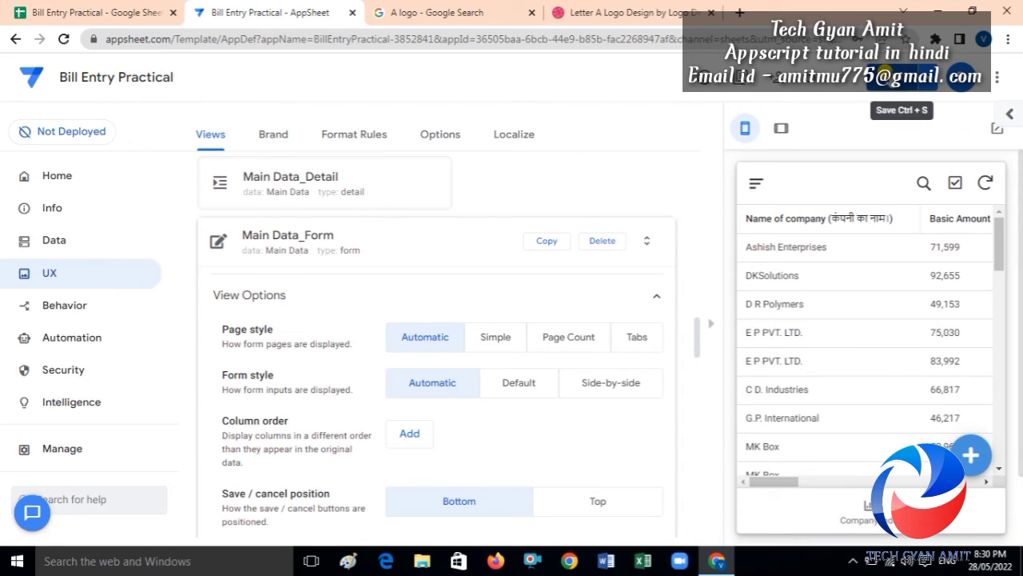
left_click(890, 72)
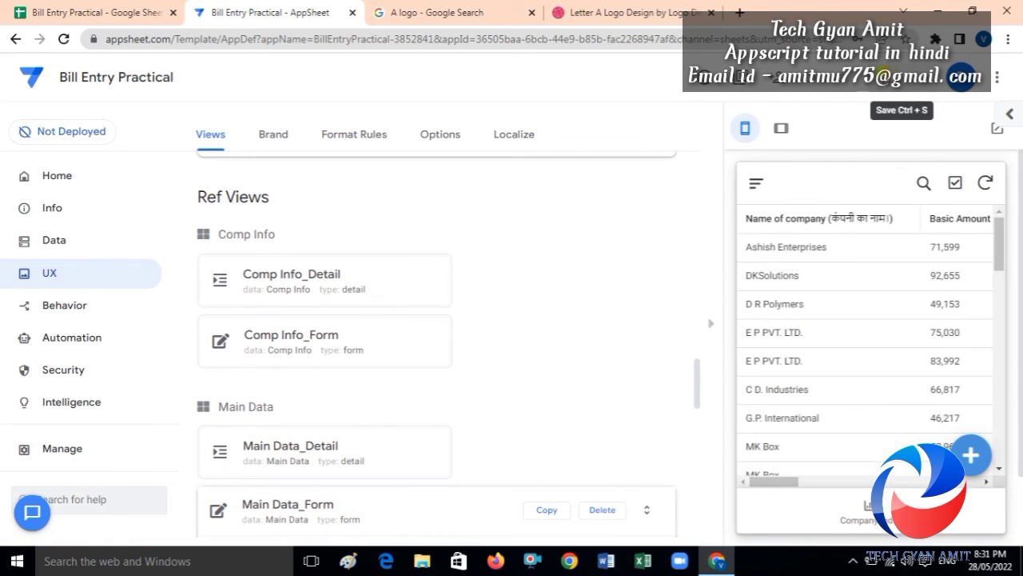
Open PR Industries from the Company Index gallery in the app preview and check the company and amount columns of its bills.
left_click(860, 505)
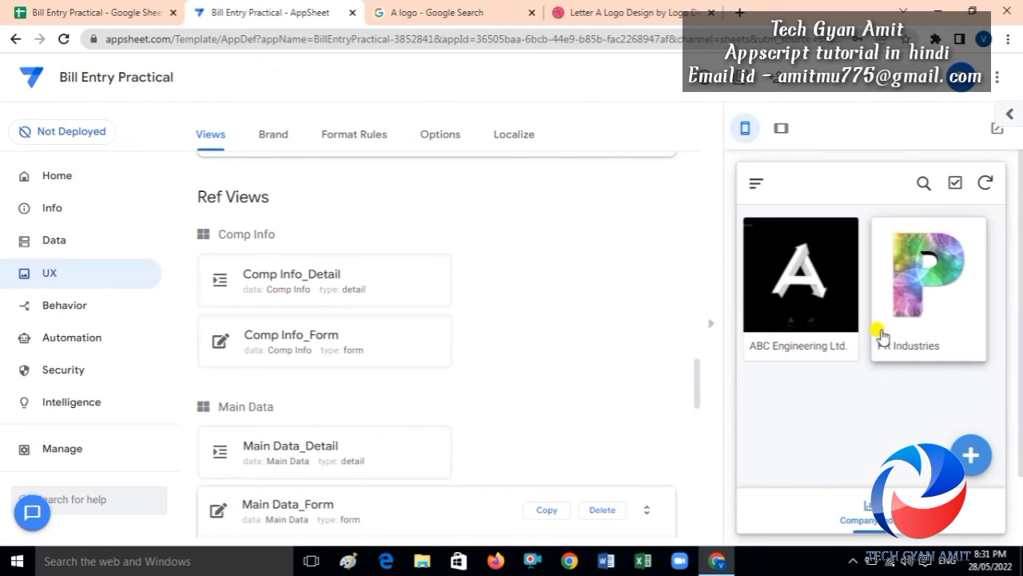
left_click(927, 282)
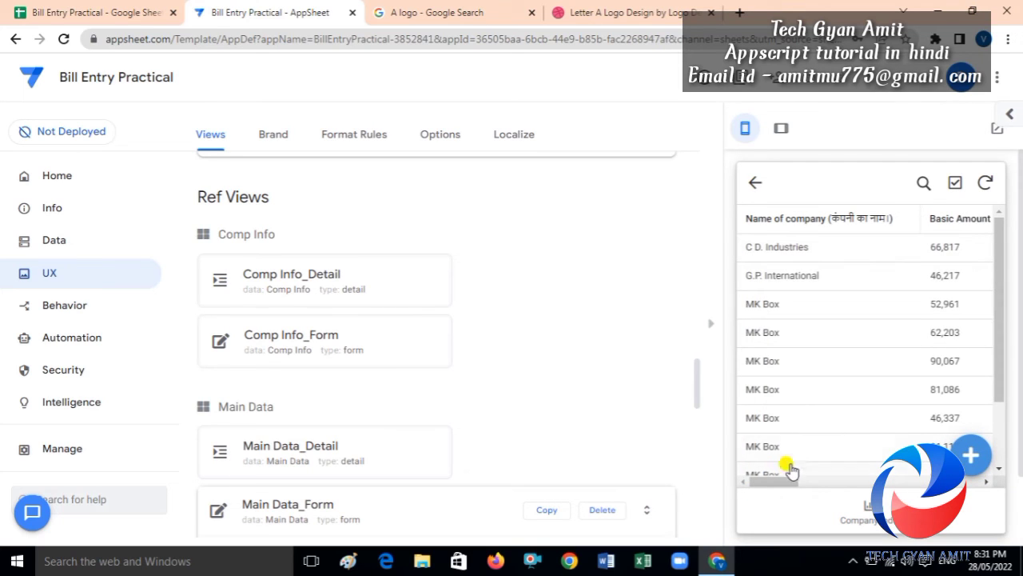
left_click_drag(784, 482, 868, 499)
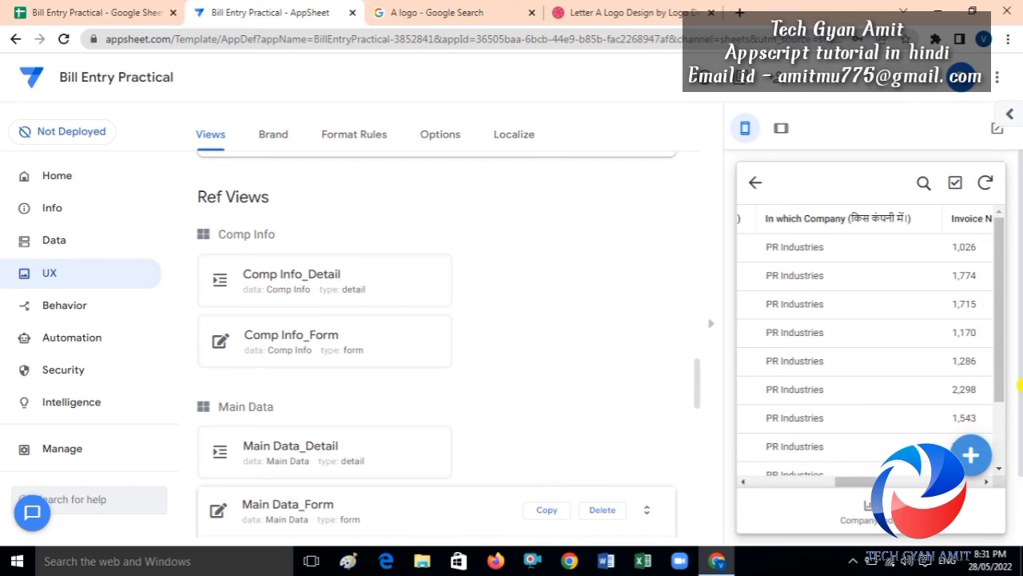
mouse_move(999, 385)
left_mouse_down()
mouse_move(998, 439)
mouse_move(999, 372)
left_mouse_up()
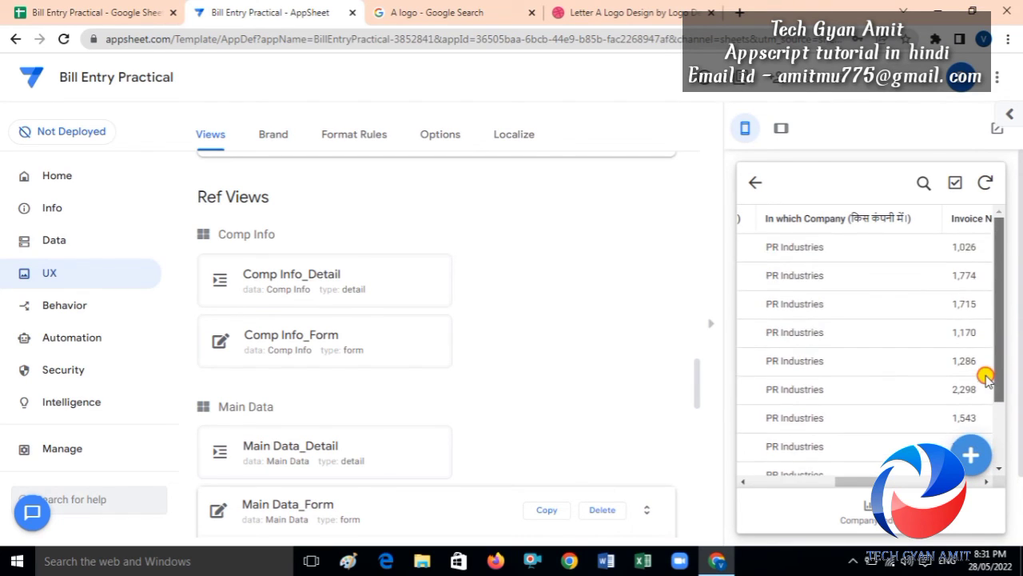
left_click_drag(867, 478, 921, 452)
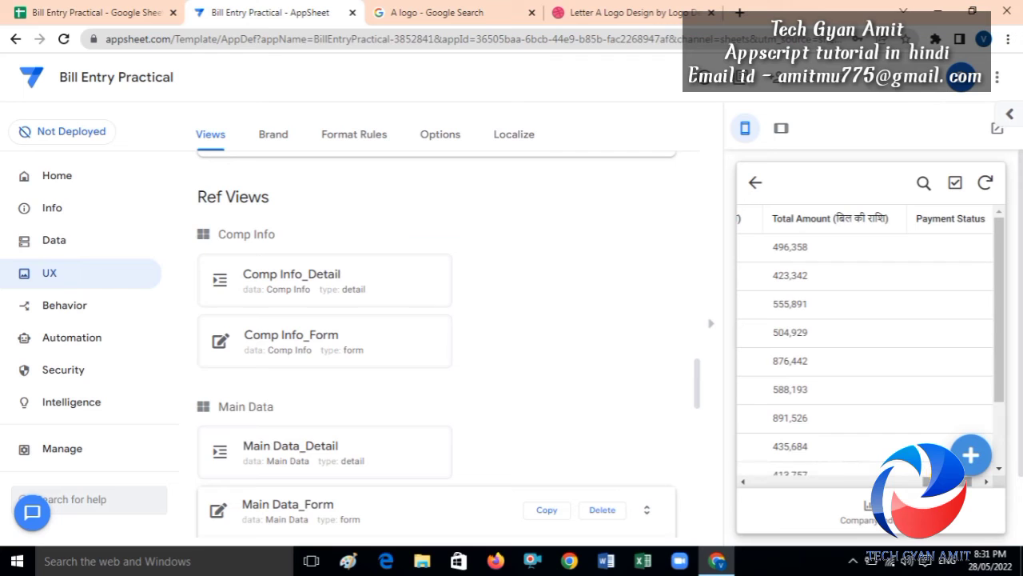
left_click_drag(943, 481, 765, 494)
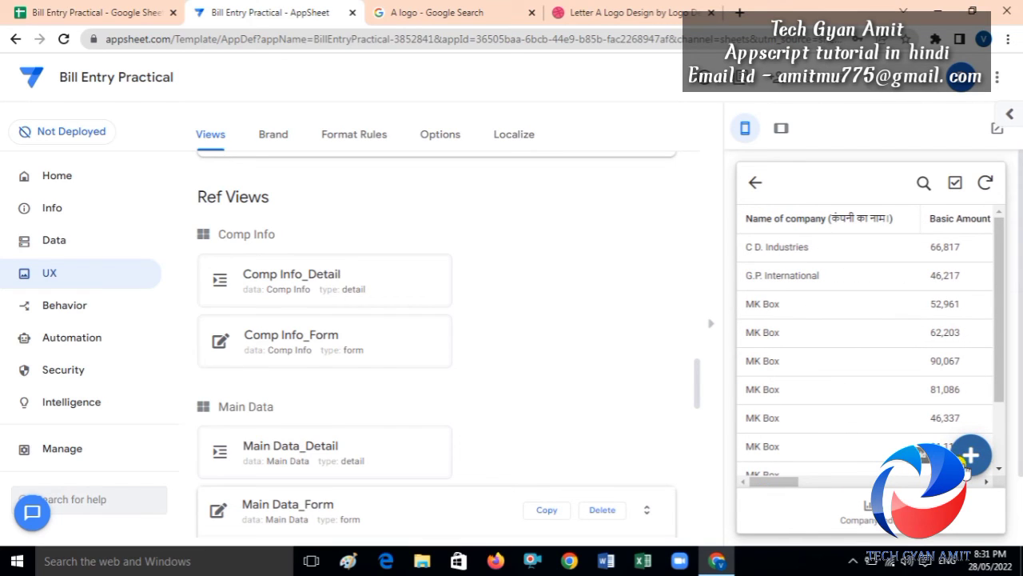
Set the Comp Info table's allowed updates to Read-Only and save the app.
left_click(45, 246)
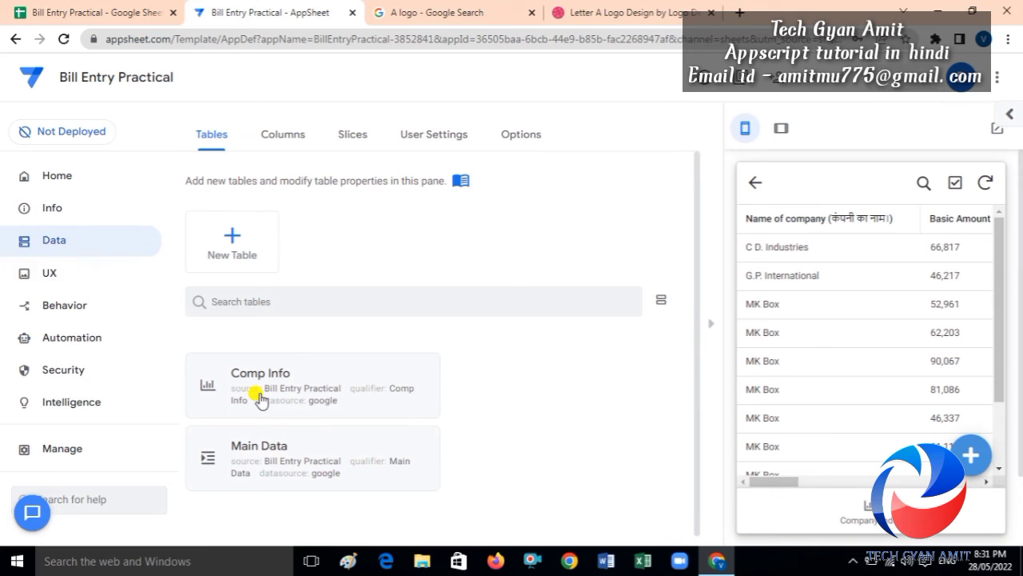
left_click(303, 389)
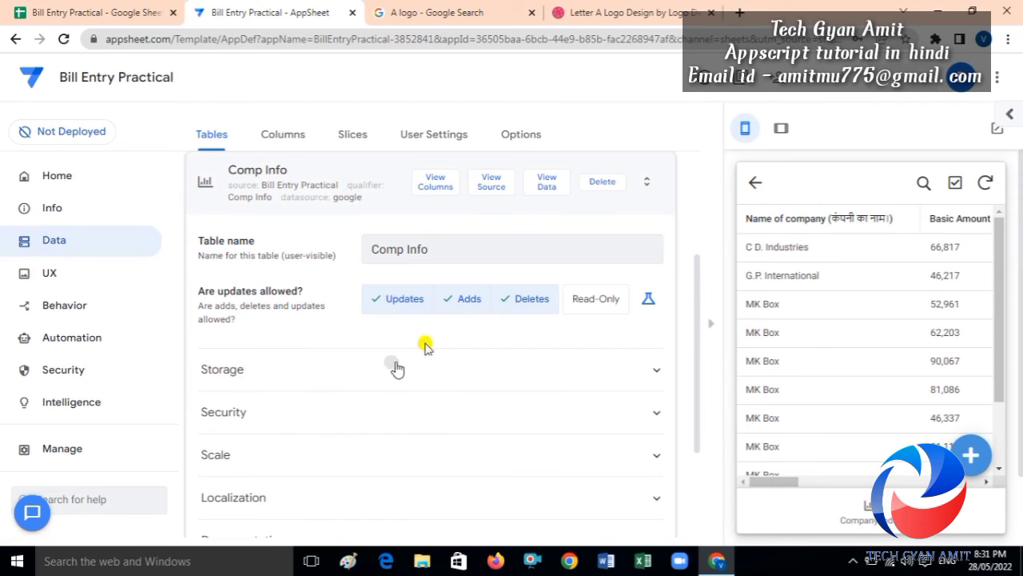
left_click(459, 308)
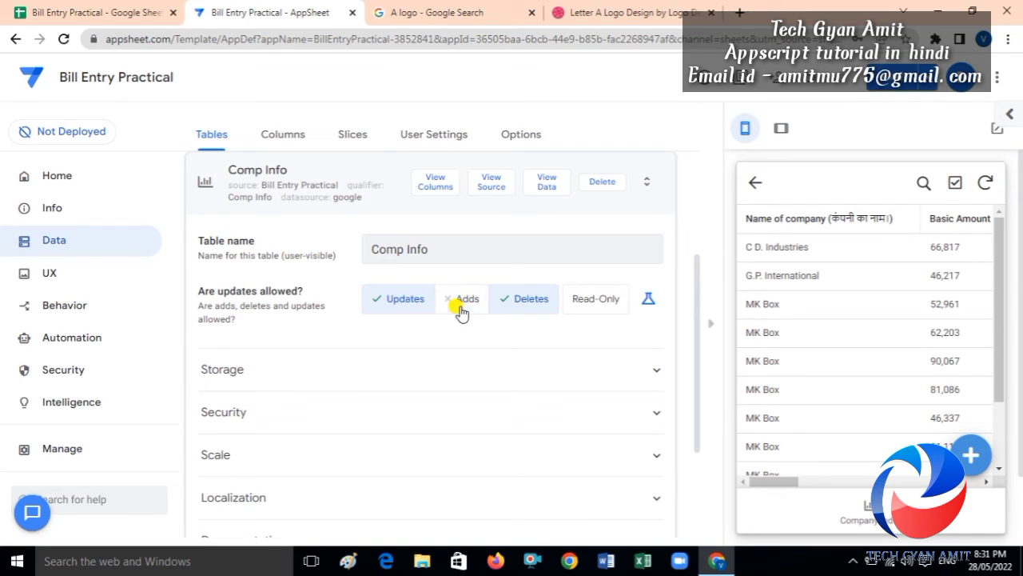
left_click(402, 302)
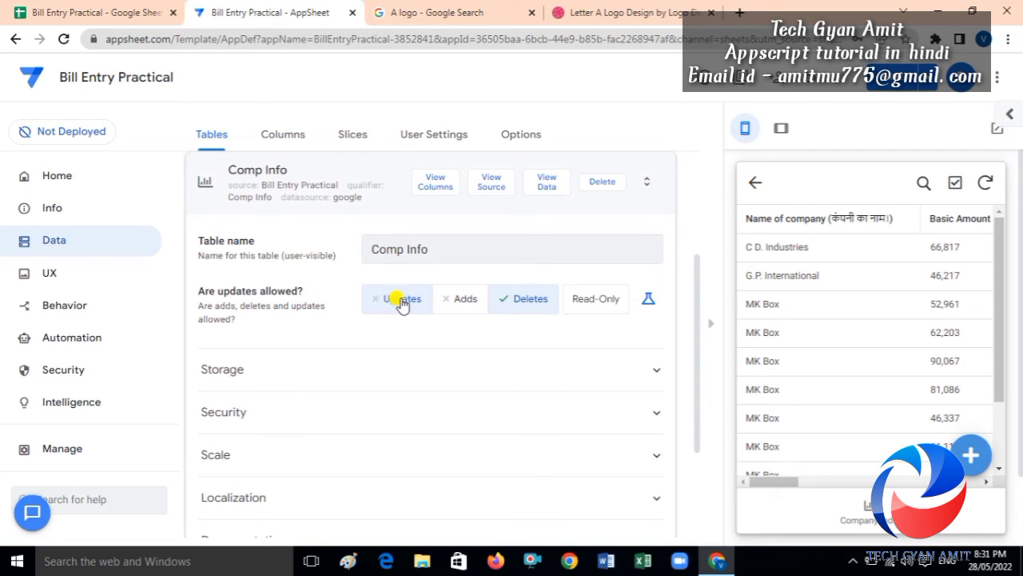
left_click(605, 312)
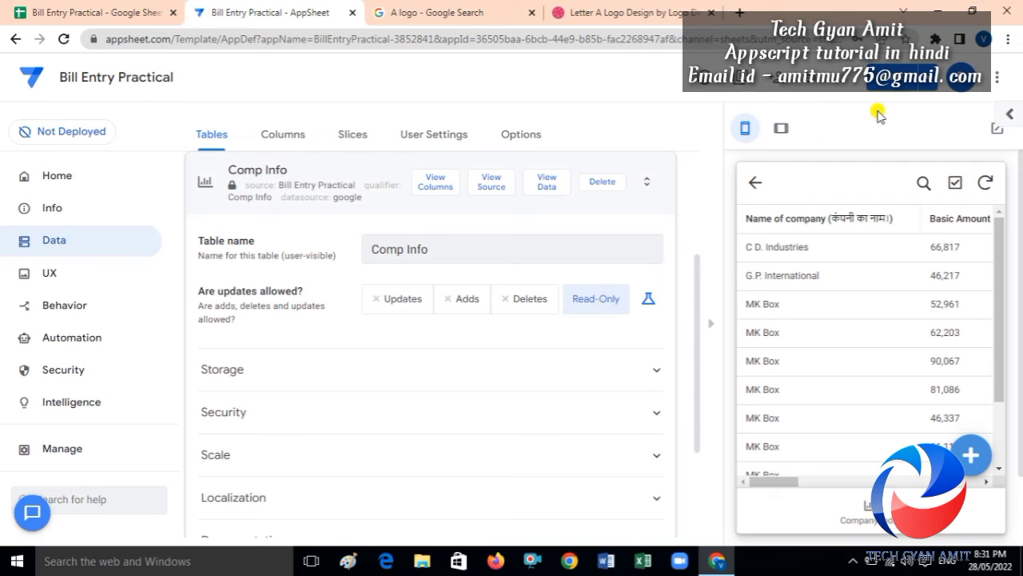
left_click(901, 88)
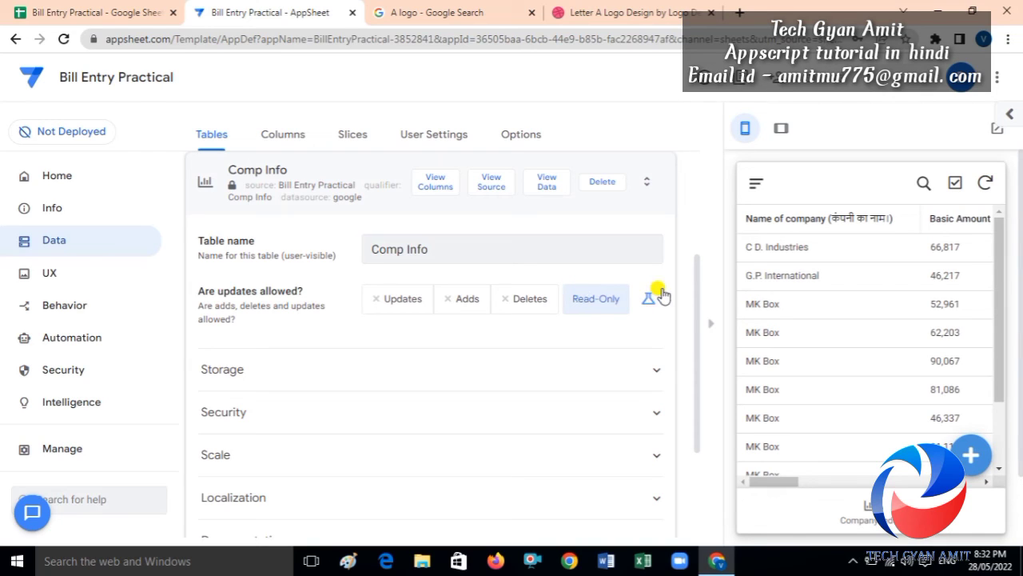
Set the Main Data table's allowed updates to Read-Only and save the app.
left_click_drag(693, 324, 700, 412)
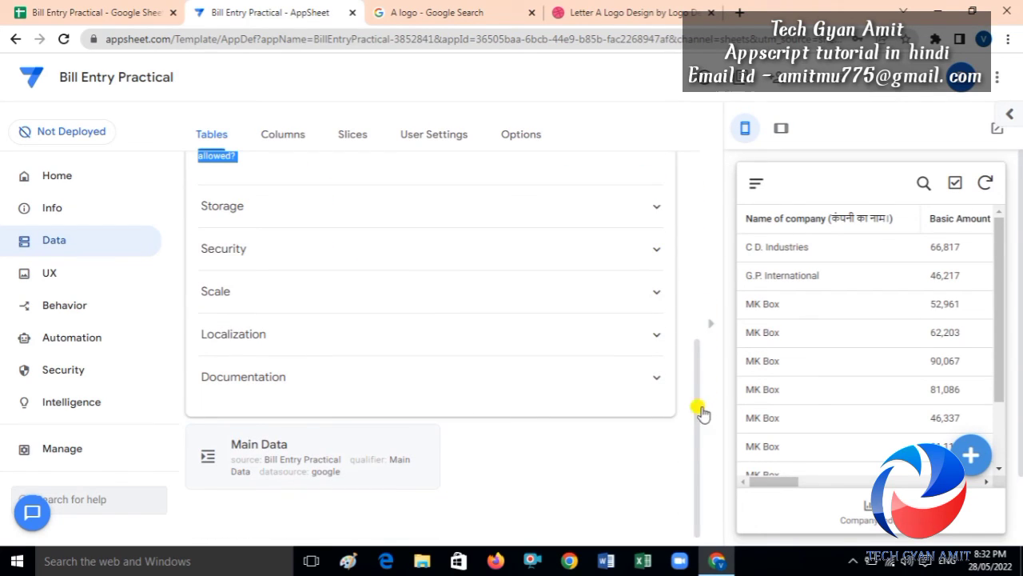
left_click(331, 451)
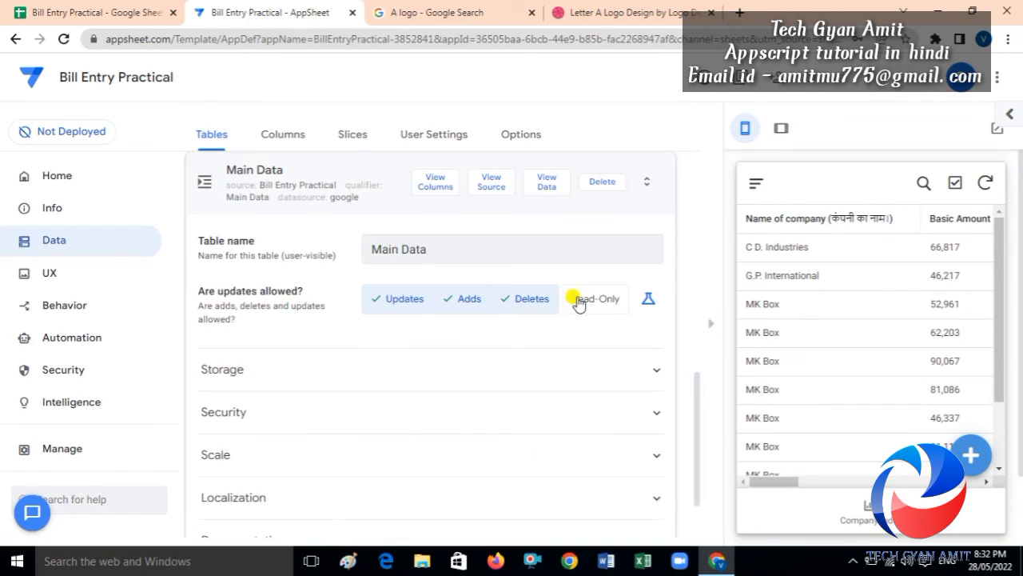
left_click(579, 303)
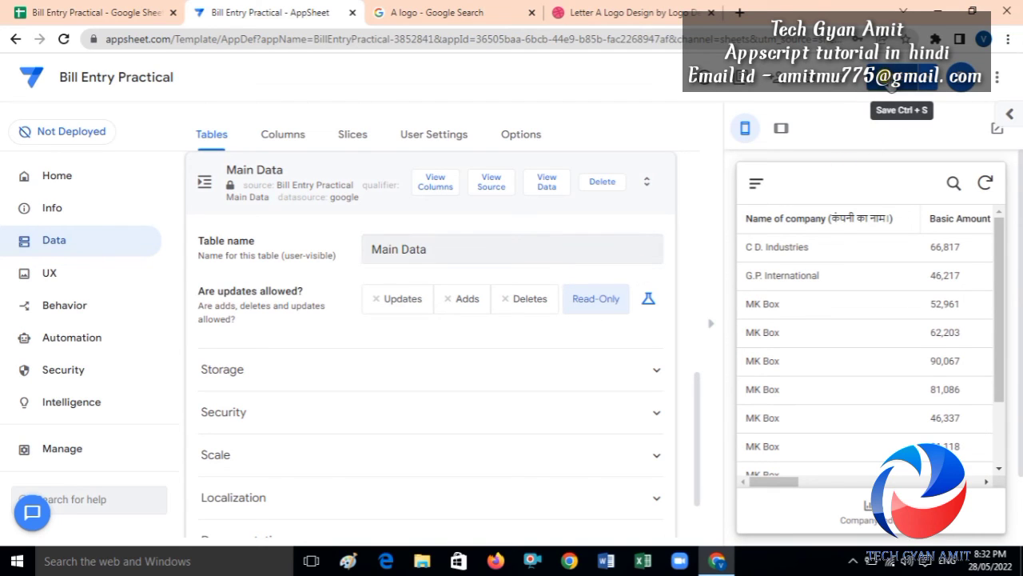
left_click(891, 82)
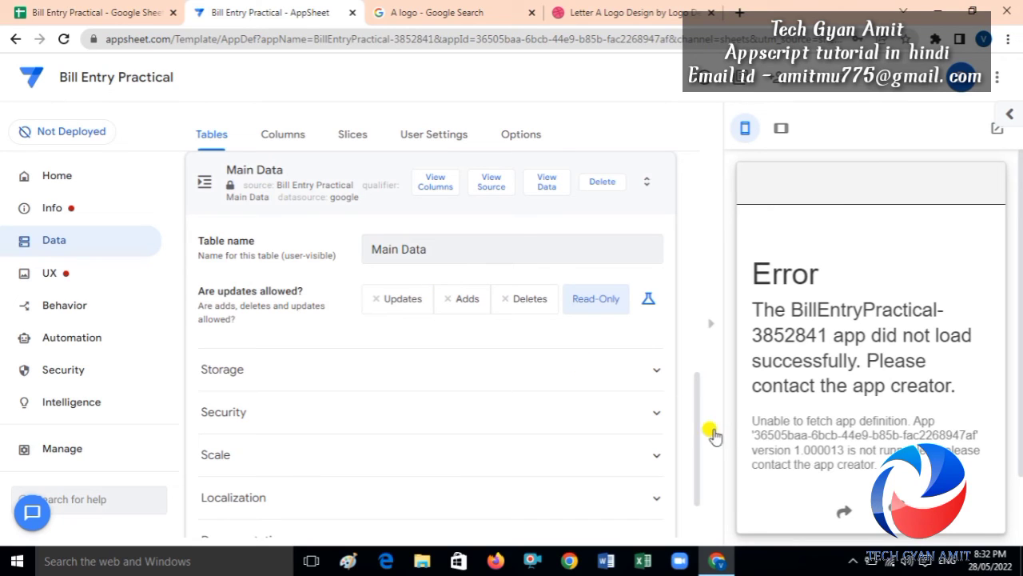
Change the Comp Info table's permissions to allow only Updates and save the app.
left_click_drag(698, 437, 694, 284)
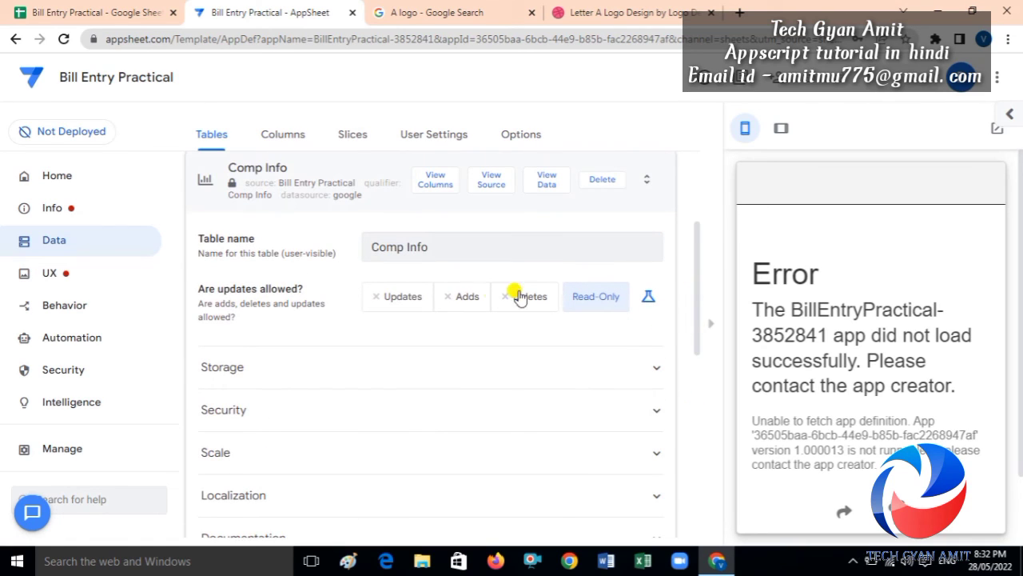
left_click(387, 300)
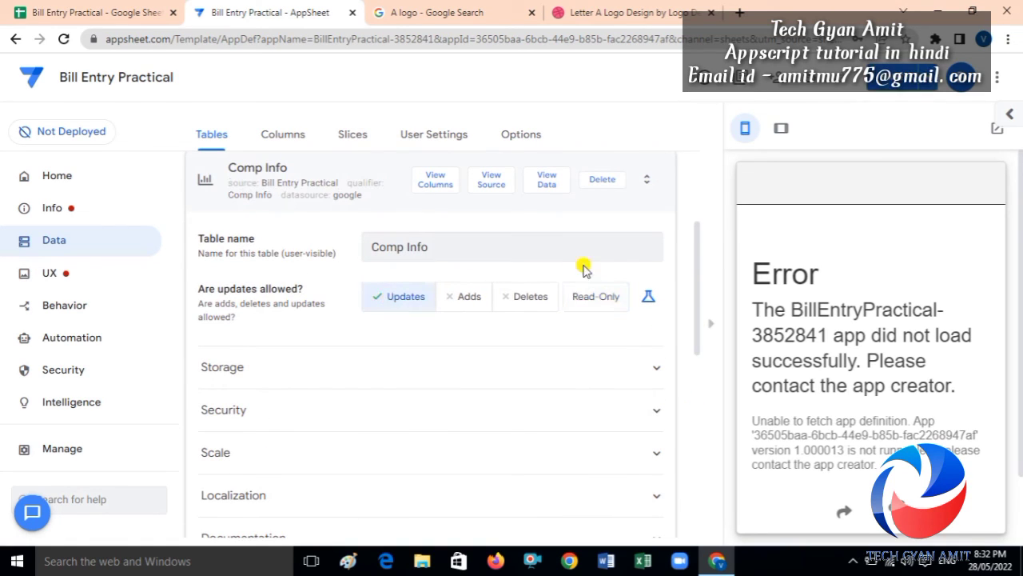
left_click(892, 93)
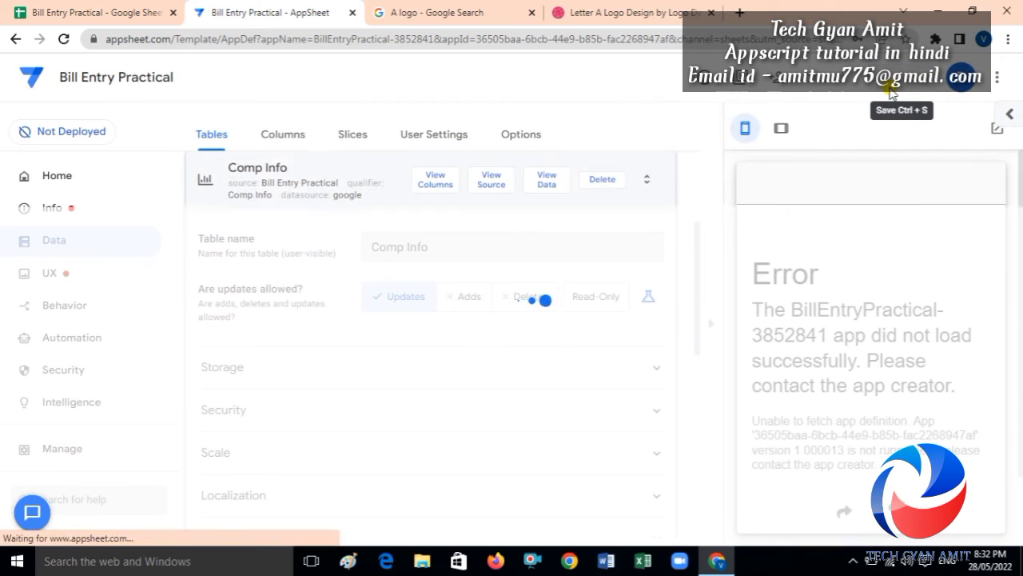
Allow Adds as well as Updates on the Comp Info table, save the app and review the app's error list.
left_click(468, 299)
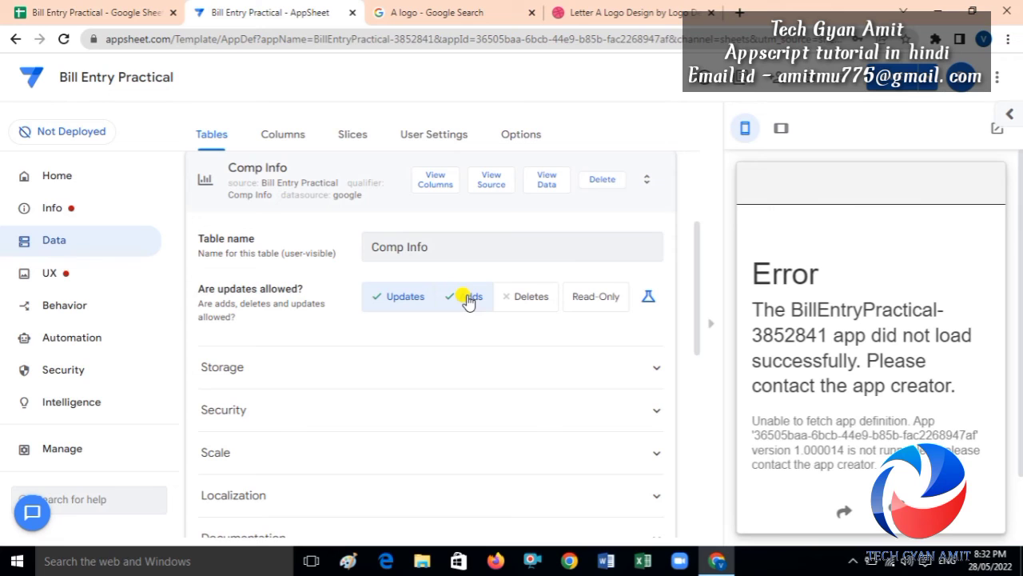
left_click(893, 86)
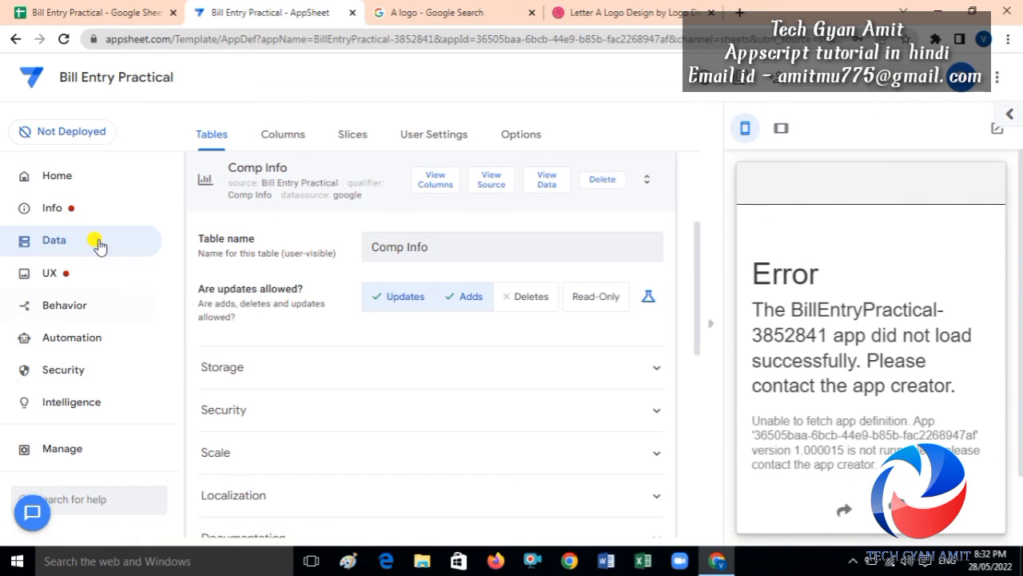
left_click(78, 214)
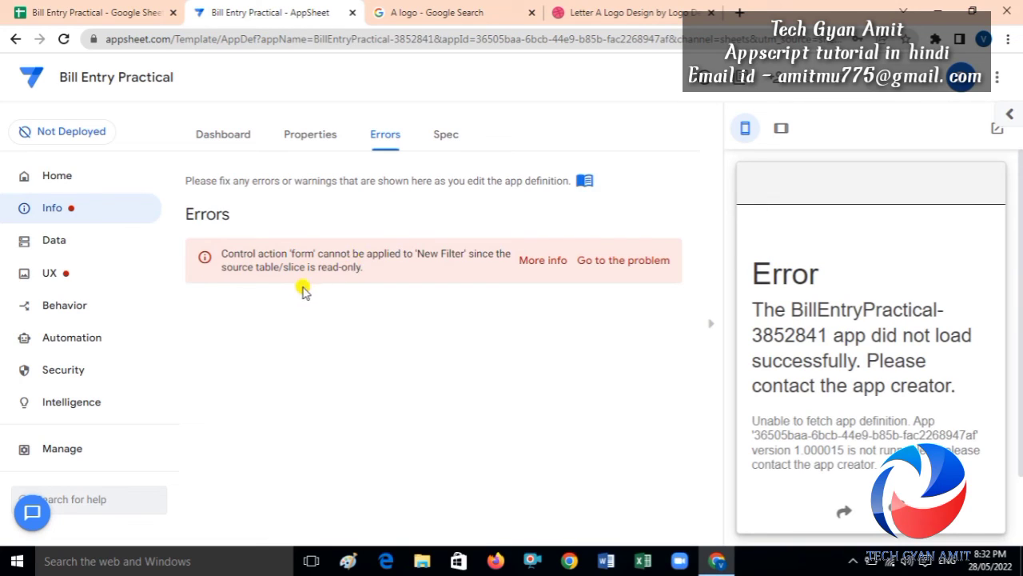
Change the Main Data table's permissions from Read-Only to Updates only and save the app.
left_click(39, 273)
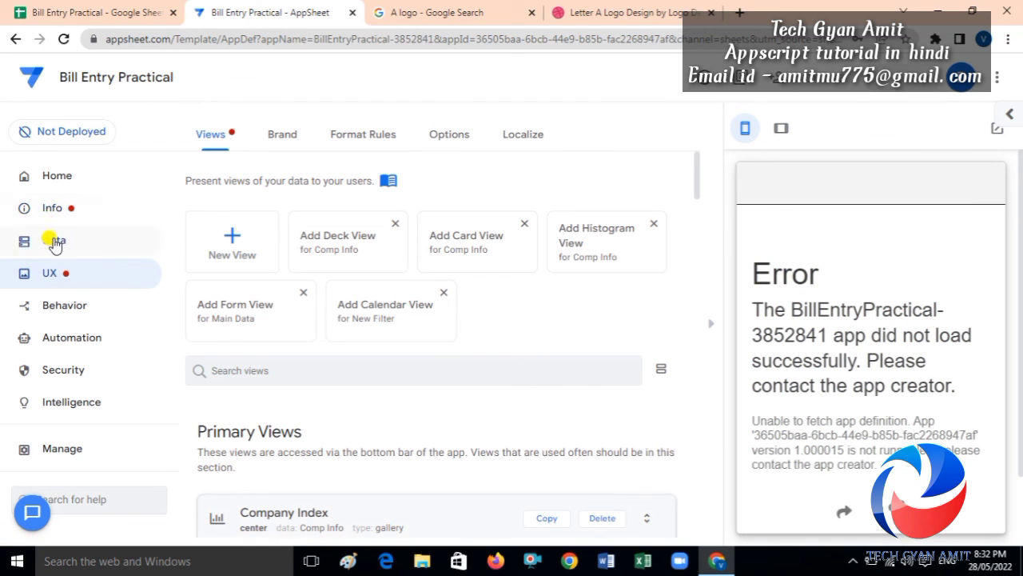
left_click(54, 242)
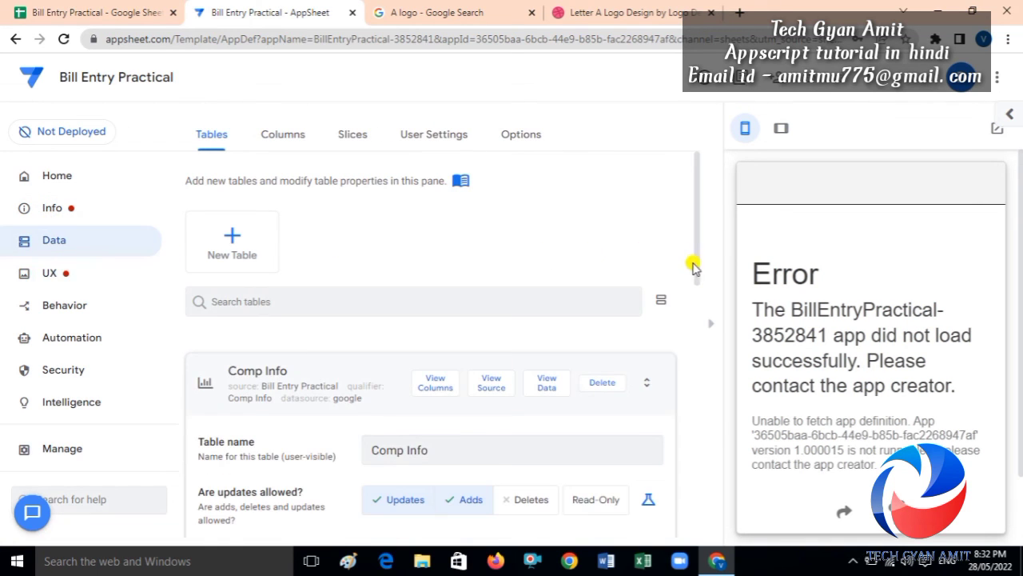
left_click_drag(698, 266, 698, 477)
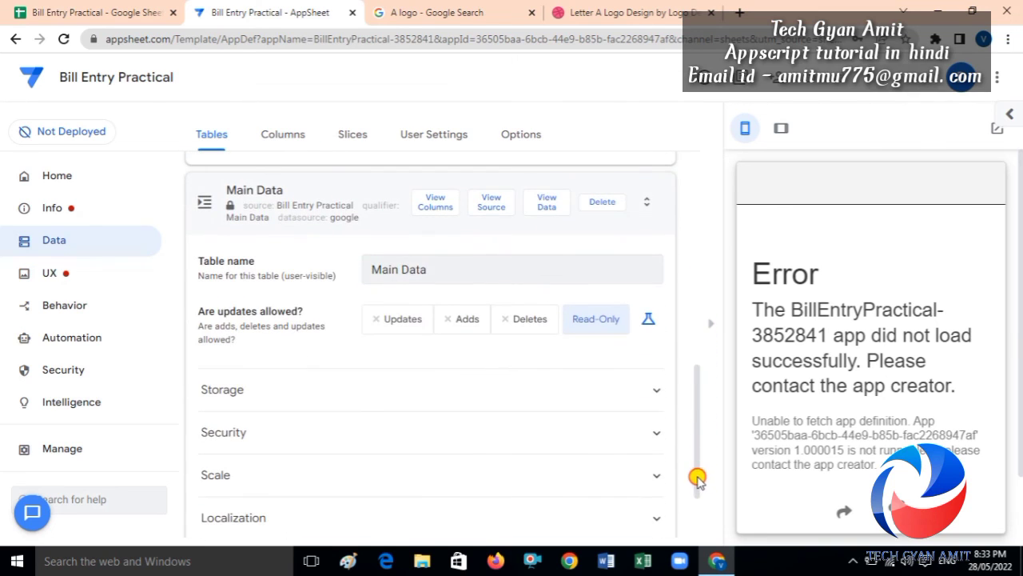
left_click(438, 320)
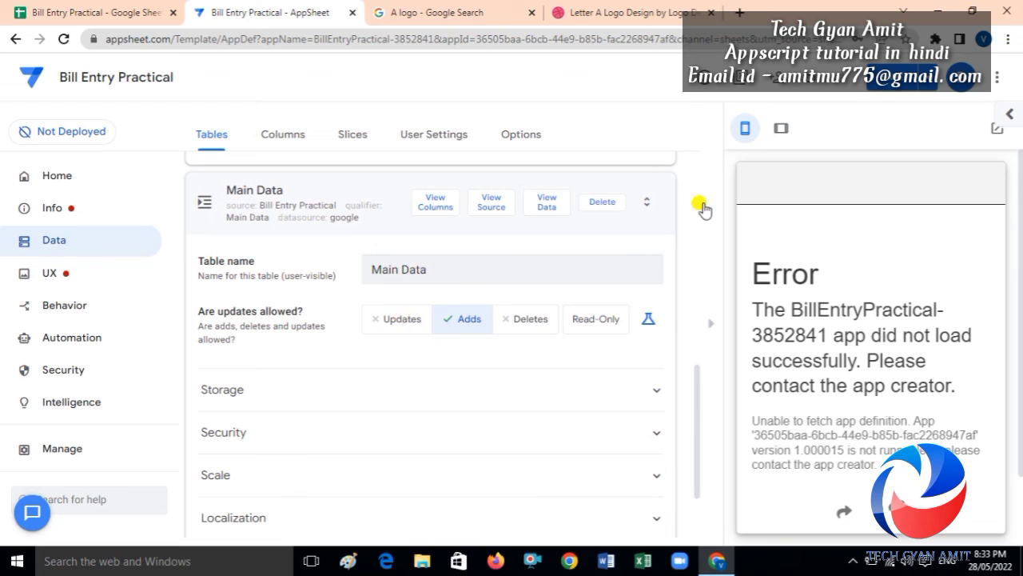
left_click(400, 323)
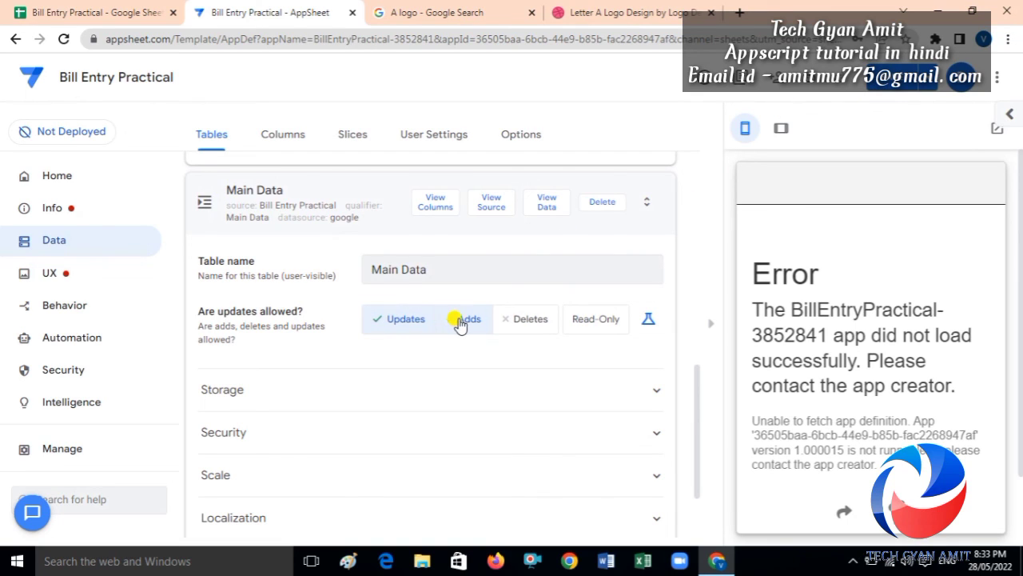
left_click(460, 320)
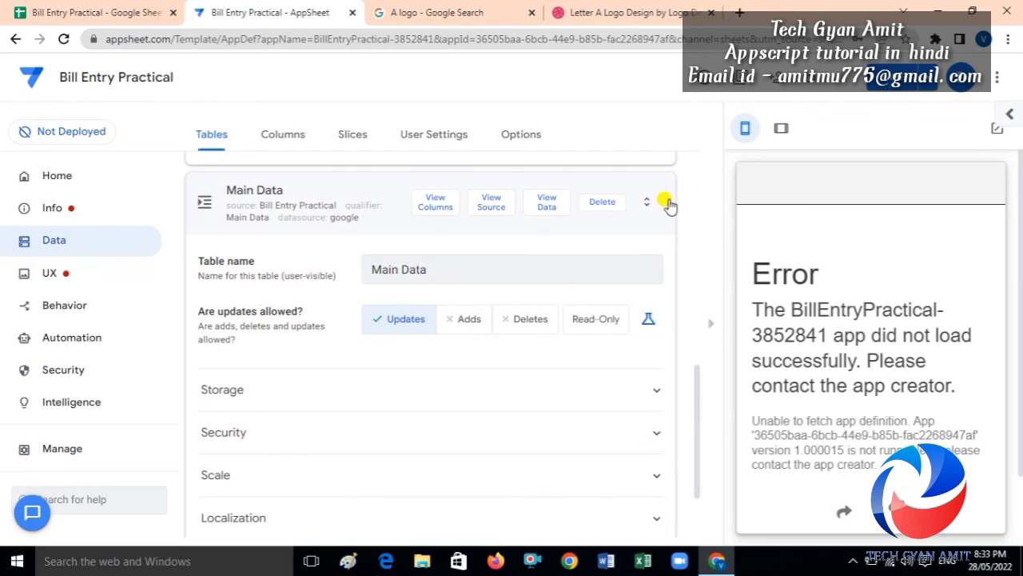
left_click(889, 81)
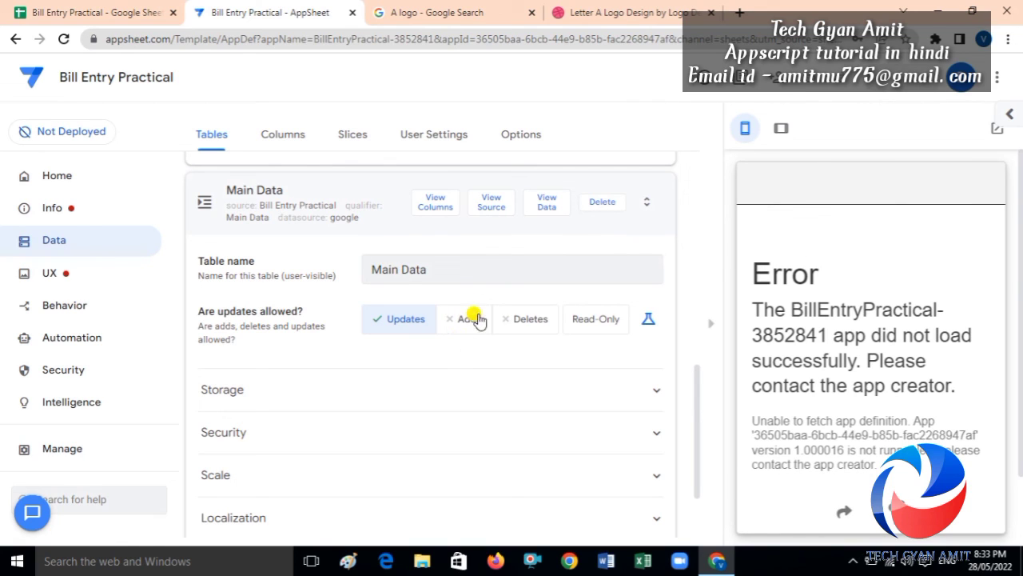
Set the New Filter slice's update mode to Updates only and save the app.
left_click(354, 136)
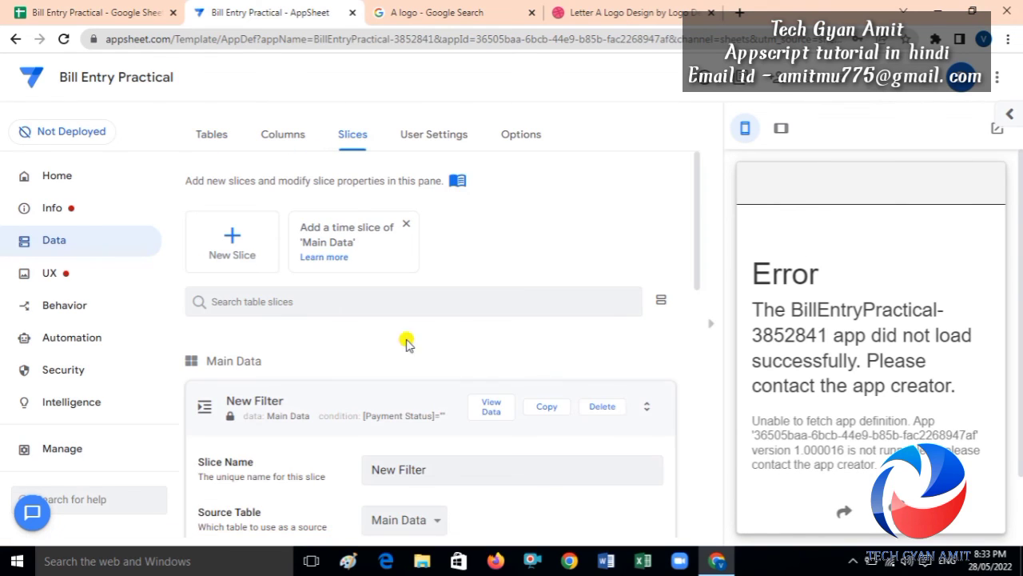
left_click_drag(698, 264, 707, 485)
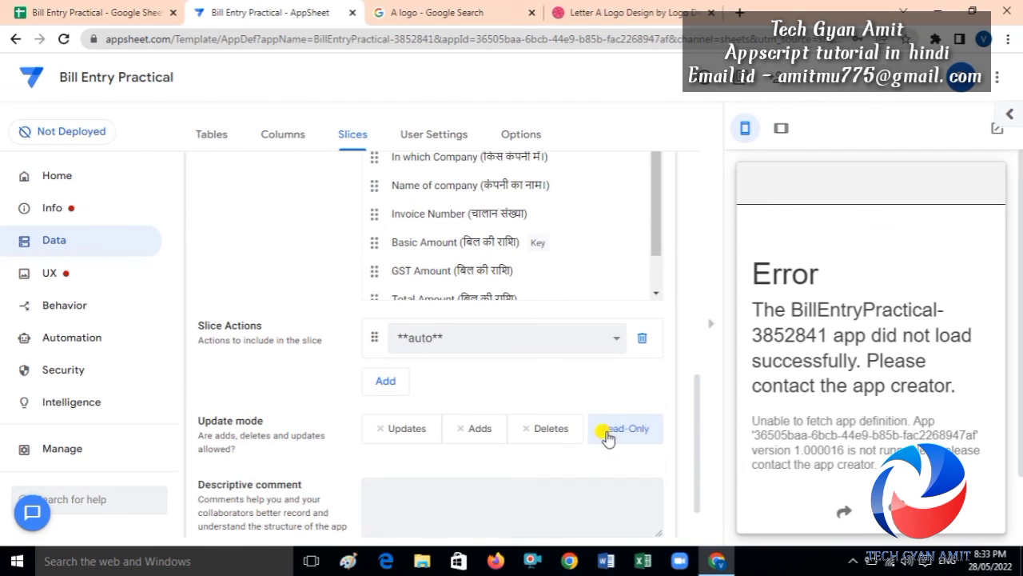
left_click(426, 433)
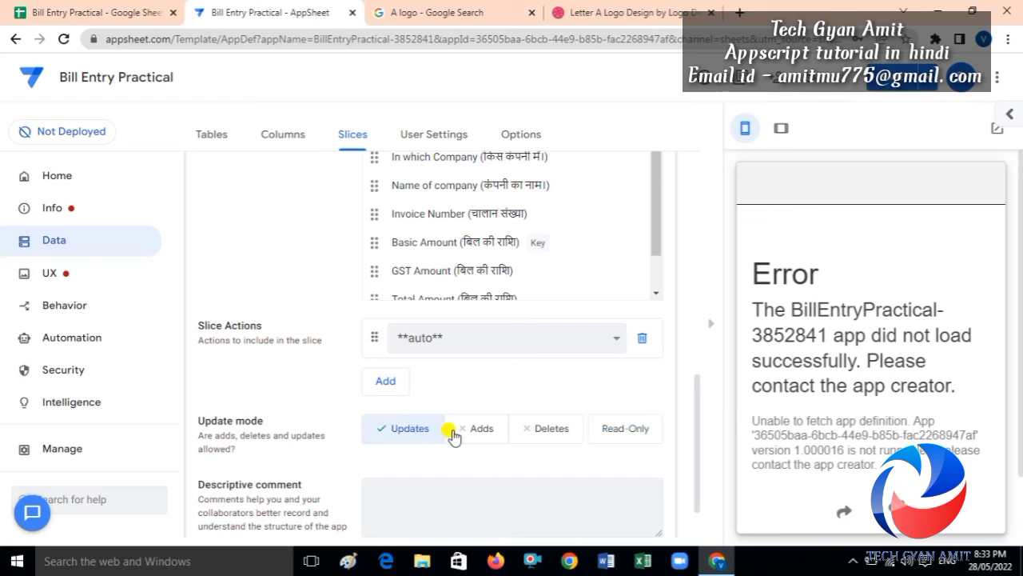
left_click(496, 433)
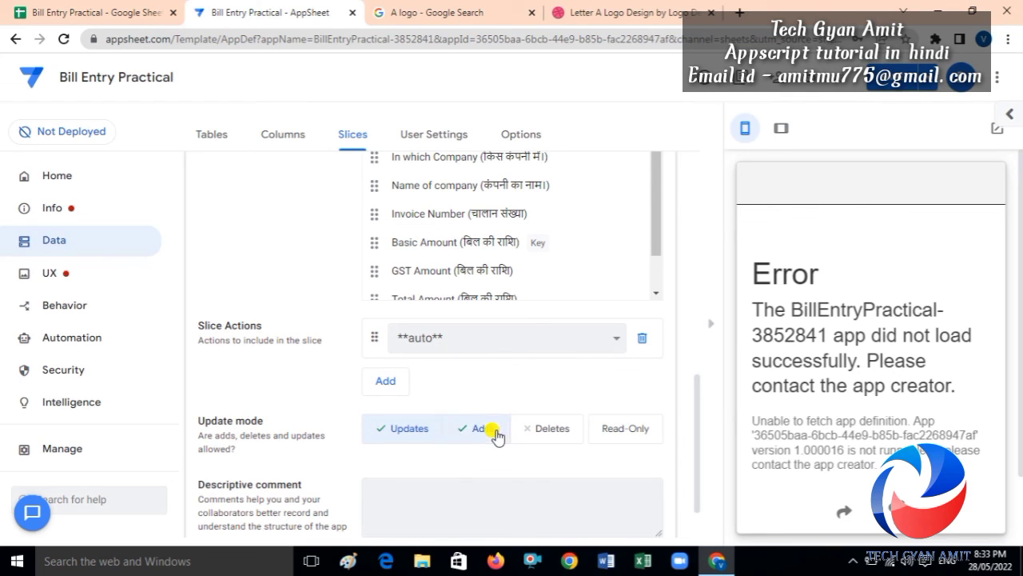
left_click(497, 434)
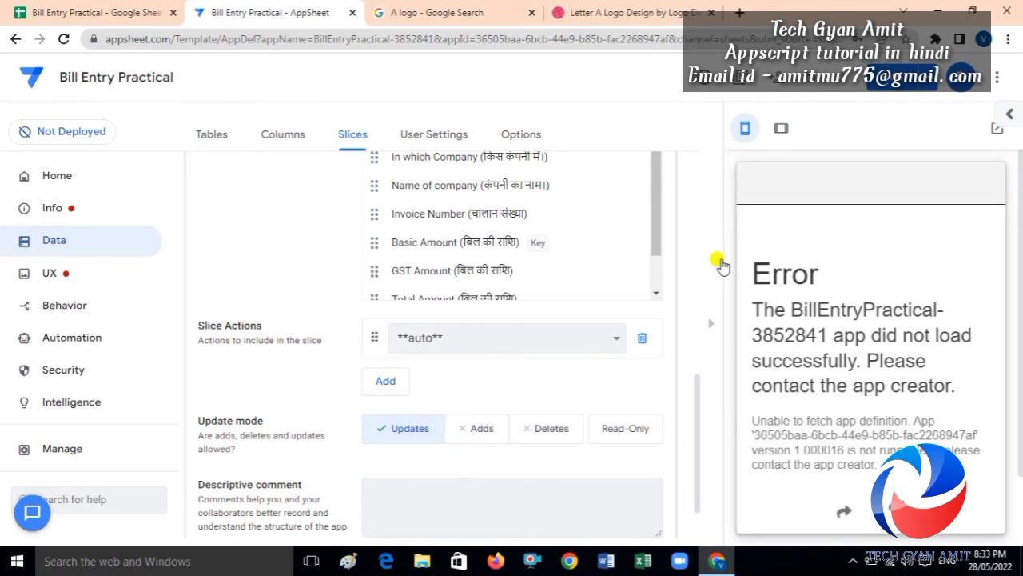
left_click(886, 89)
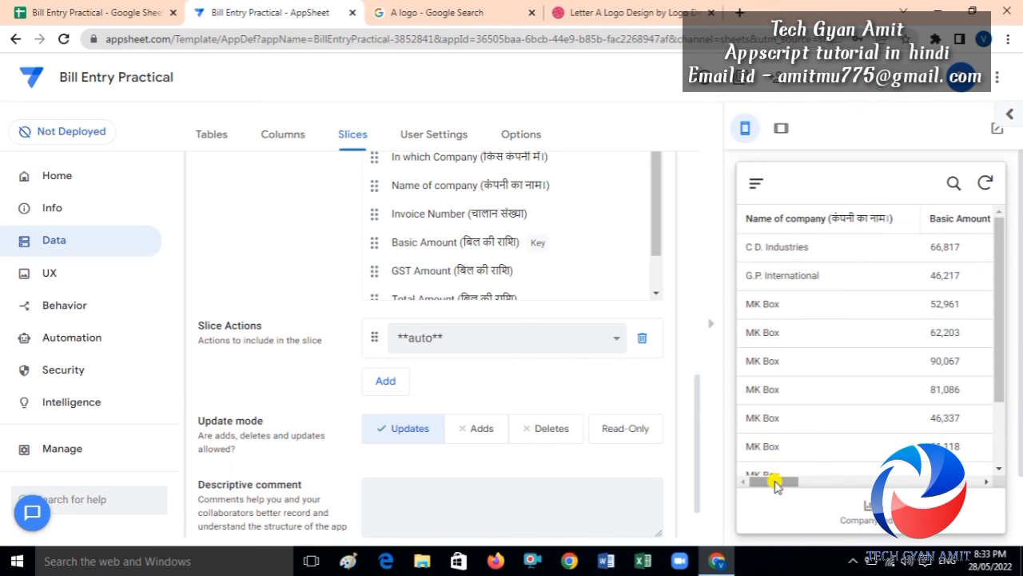
Check the Company Index's new-entry form in the app preview without saving it, and view ABC Engineering Ltd.'s bills.
left_click_drag(776, 483, 754, 483)
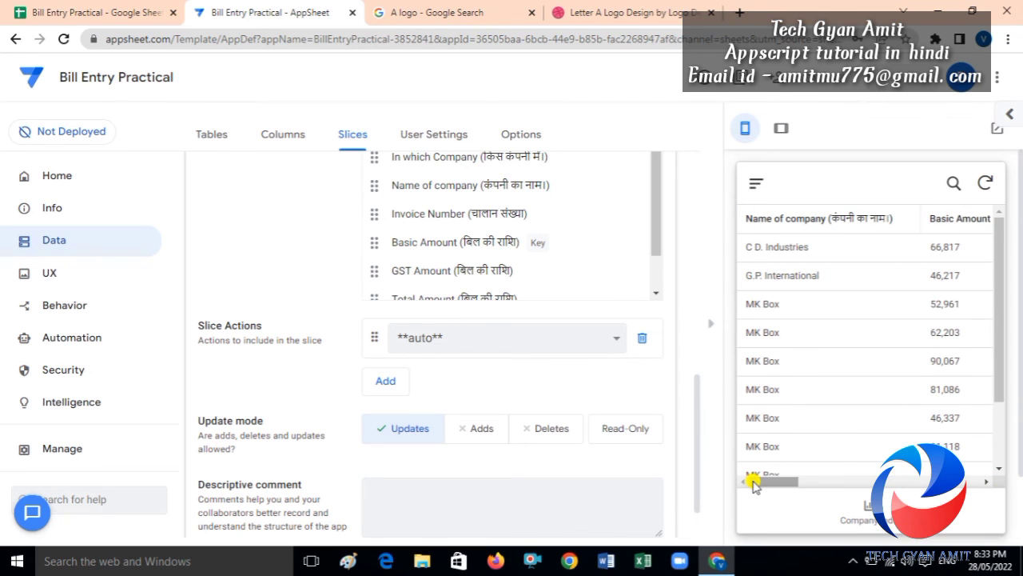
left_click(867, 507)
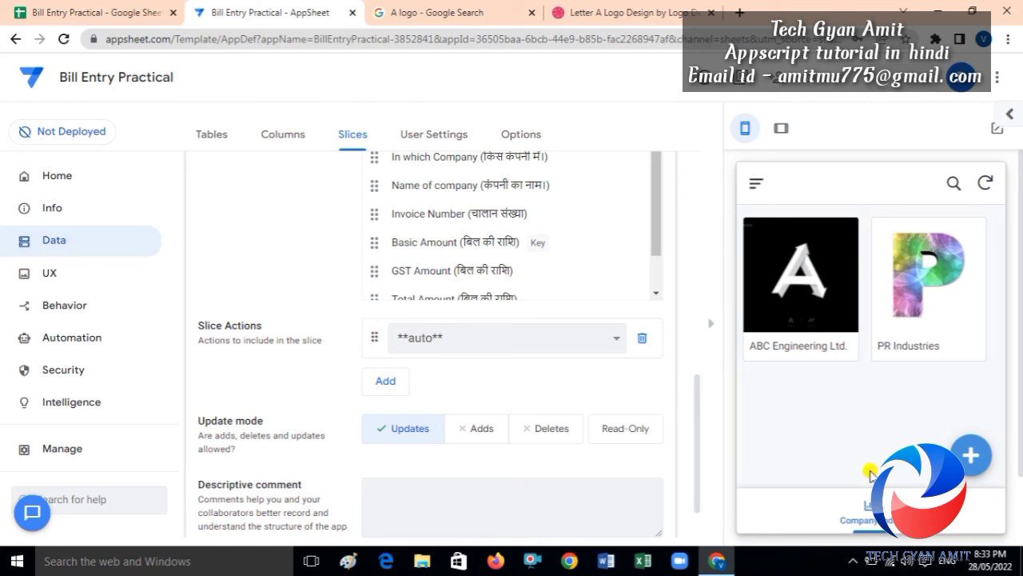
left_click(970, 459)
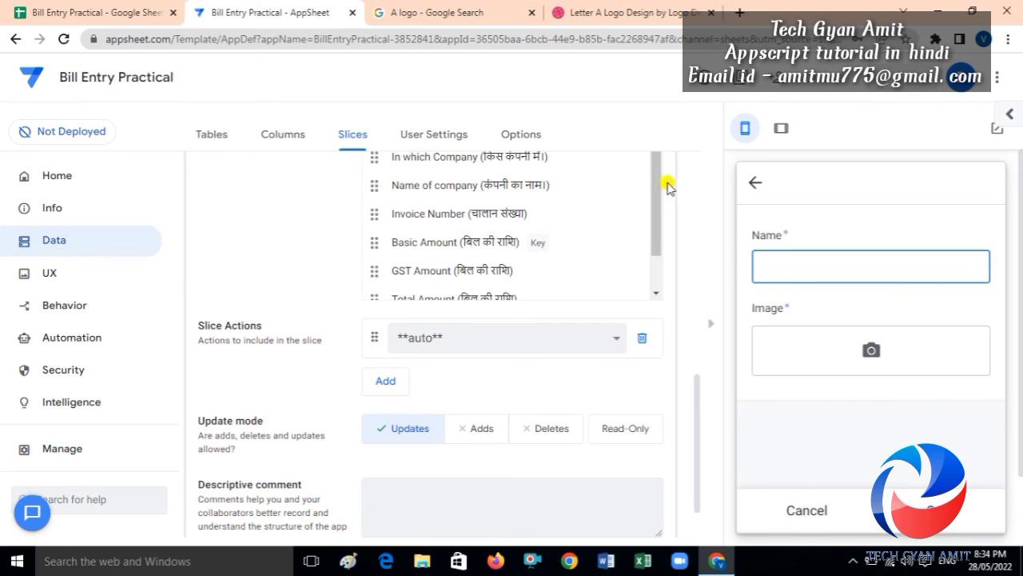
left_click(808, 508)
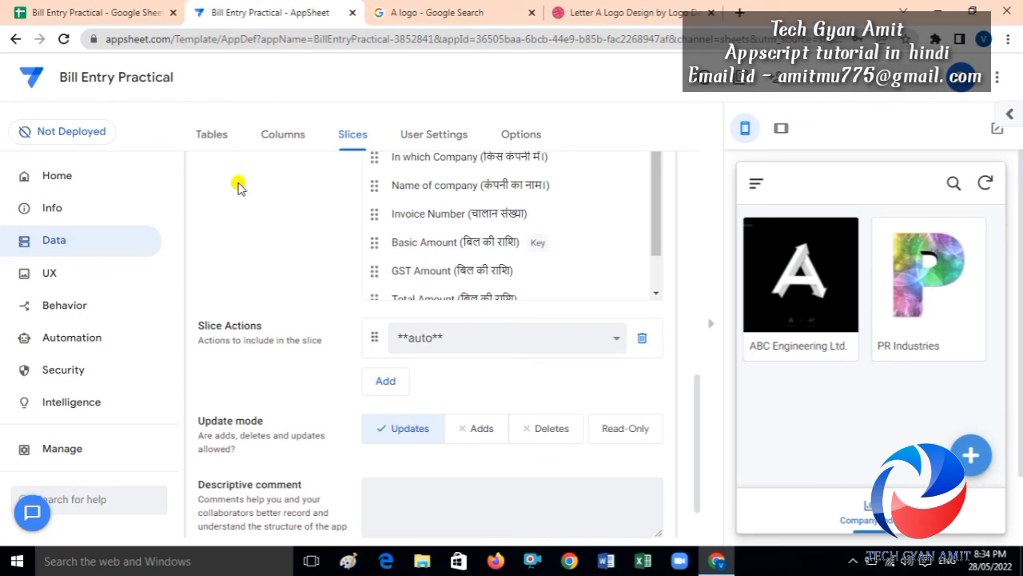
left_click(821, 290)
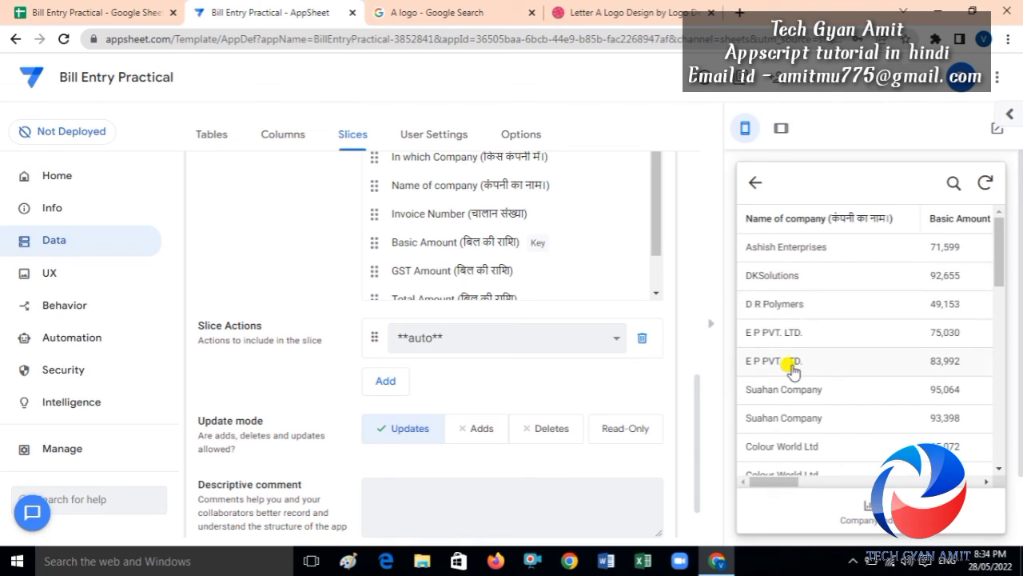
left_click(866, 510)
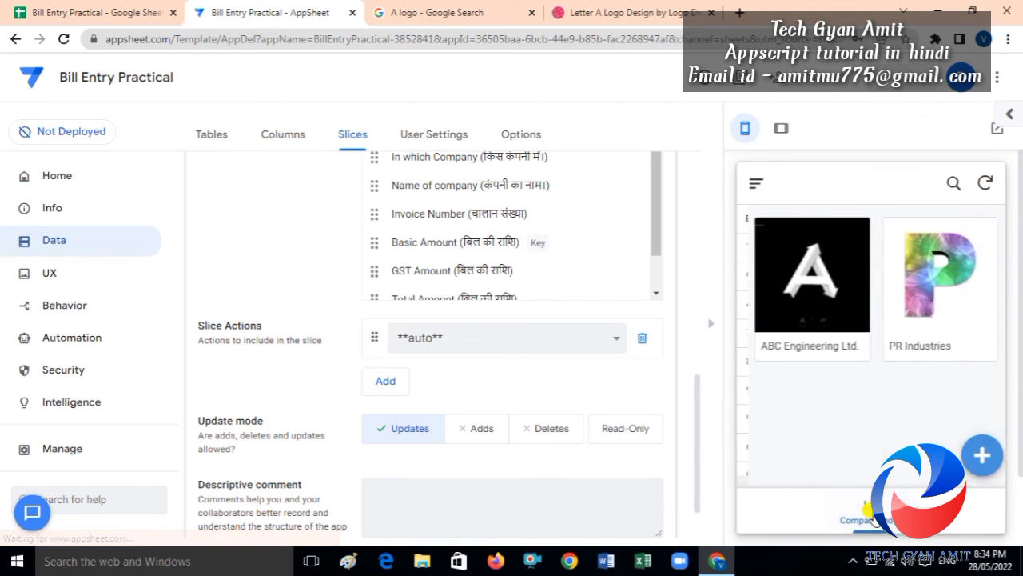